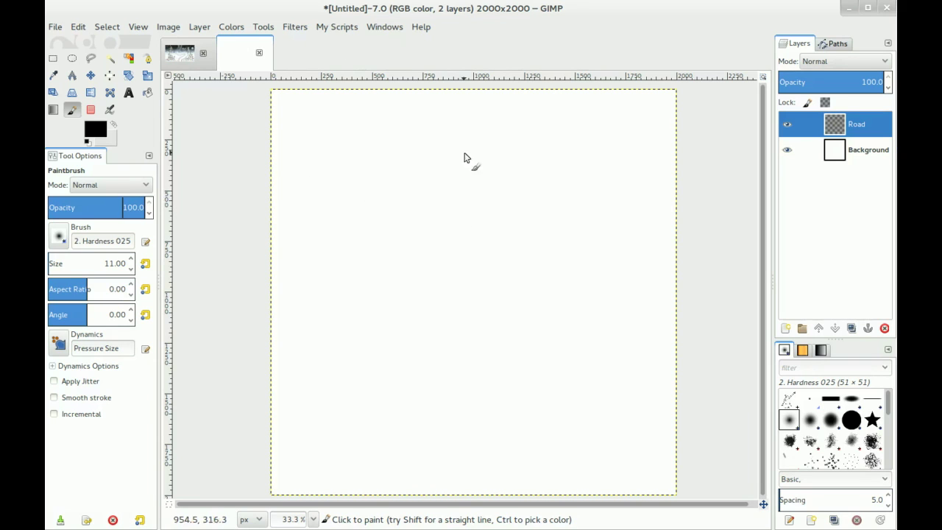
# - Try a short zigzag stroke on the Road layer, undo it, and look through the available brush dynamics
pyautogui.moveTo(475, 163)
pyautogui.mouseDown()
pyautogui.moveTo(448, 196)
pyautogui.moveTo(483, 259)
pyautogui.mouseUp()
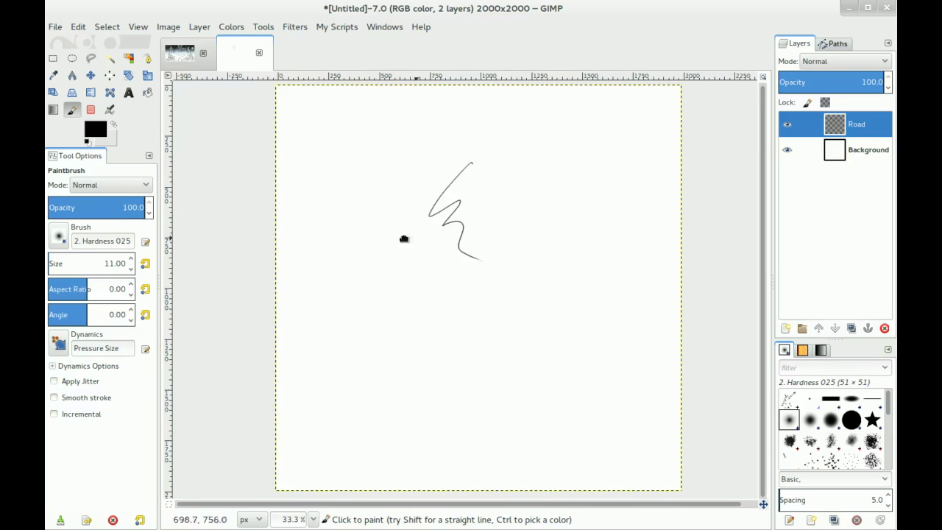
pyautogui.hotkey('ctrl', 'z')
pyautogui.click(58, 346)
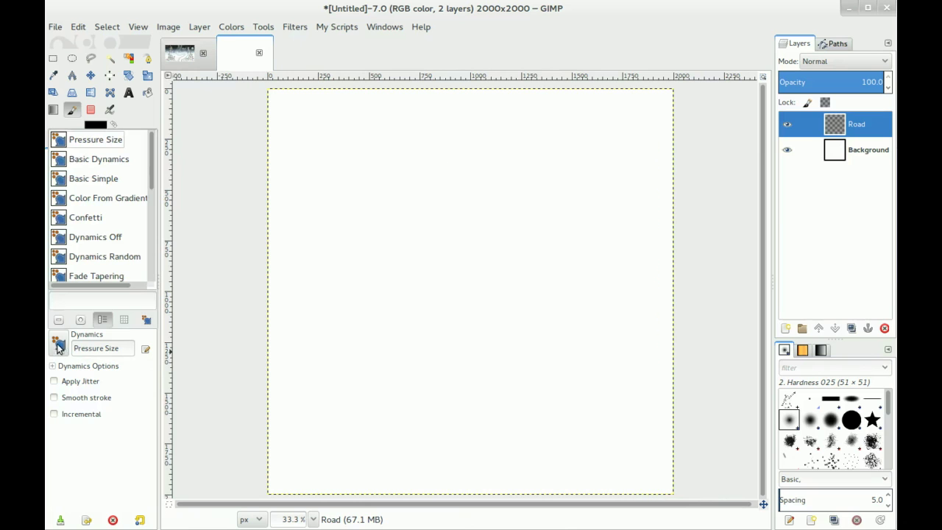
pyautogui.click(59, 348)
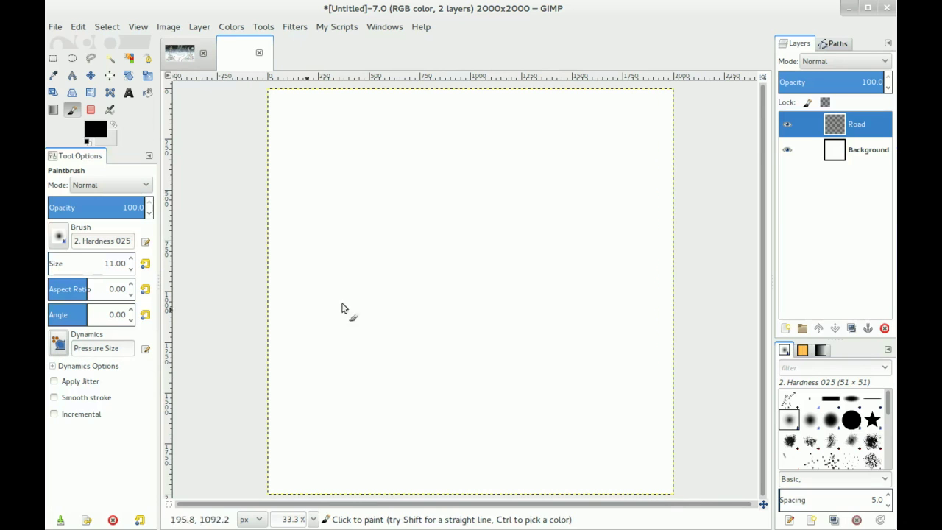
# - Increase the paintbrush size to 41
pyautogui.hotkey('shift', ']')
pyautogui.hotkey('shift', ']')
pyautogui.hotkey('shift', ']')
# - Try a long winding stroke with varying pressure down the middle of the canvas, and undo it
pyautogui.moveTo(490, 160)
pyautogui.mouseDown()
pyautogui.moveTo(435, 219)
pyautogui.moveTo(472, 256)
pyautogui.moveTo(435, 290)
pyautogui.moveTo(467, 310)
pyautogui.moveTo(457, 330)
pyautogui.moveTo(491, 300)
pyautogui.moveTo(518, 229)
pyautogui.moveTo(571, 251)
pyautogui.moveTo(518, 335)
pyautogui.moveTo(433, 389)
pyautogui.mouseUp()
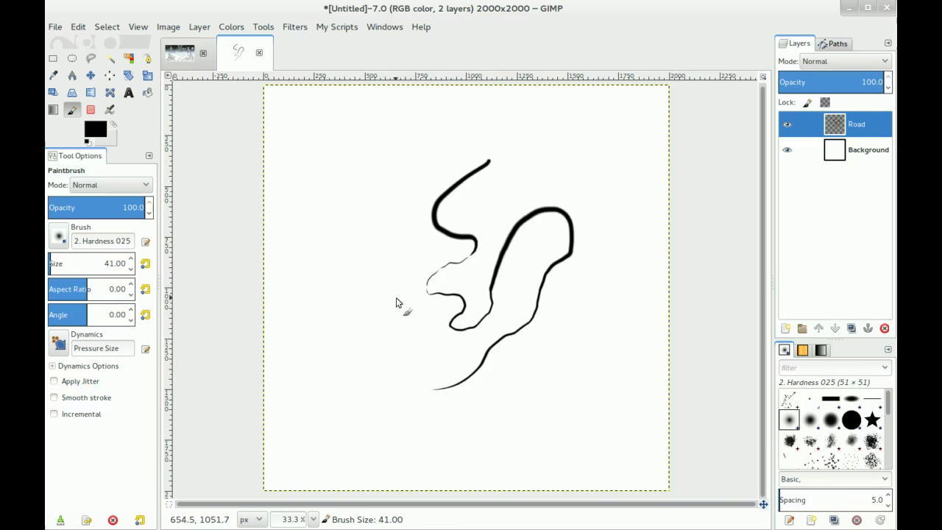
pyautogui.hotkey('ctrl', 'z')
pyautogui.hotkey('ctrl', 'z')
pyautogui.hotkey('ctrl', 'z')
pyautogui.hotkey('ctrl', 'z')
pyautogui.hotkey('ctrl', 'z')
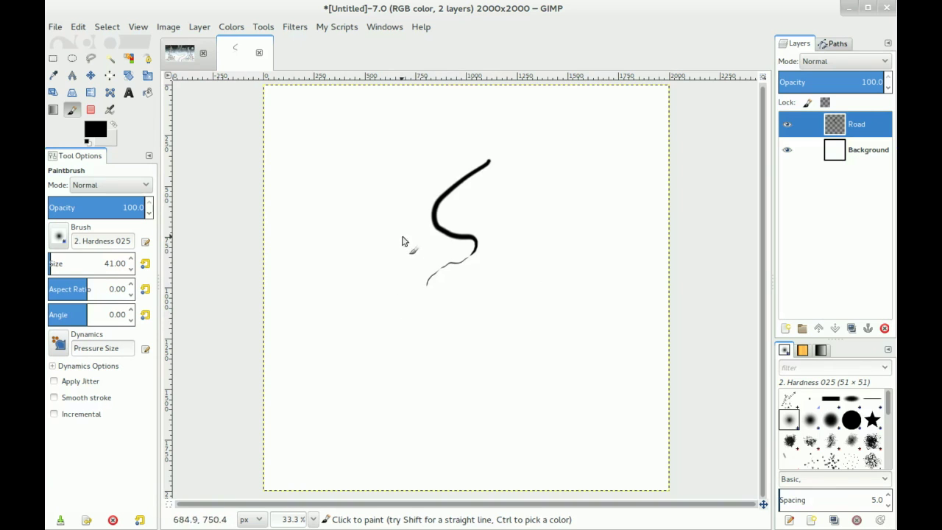
# - Try three separate wavy strokes that taper toward their lower ends, and undo them
pyautogui.moveTo(433, 165)
pyautogui.mouseDown()
pyautogui.moveTo(401, 233)
pyautogui.moveTo(417, 287)
pyautogui.moveTo(402, 329)
pyautogui.mouseUp()
pyautogui.moveTo(503, 171)
pyautogui.mouseDown()
pyautogui.moveTo(501, 224)
pyautogui.moveTo(459, 303)
pyautogui.mouseUp()
pyautogui.moveTo(532, 227)
pyautogui.mouseDown()
pyautogui.moveTo(539, 249)
pyautogui.moveTo(496, 365)
pyautogui.mouseUp()
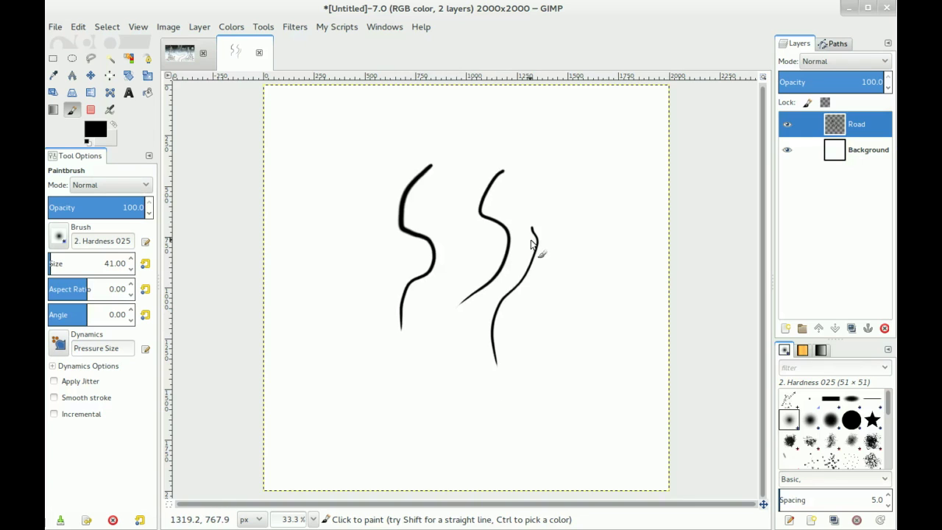
pyautogui.hotkey('ctrl', 'z')
pyautogui.hotkey('ctrl', 'z')
pyautogui.hotkey('ctrl', 'z')
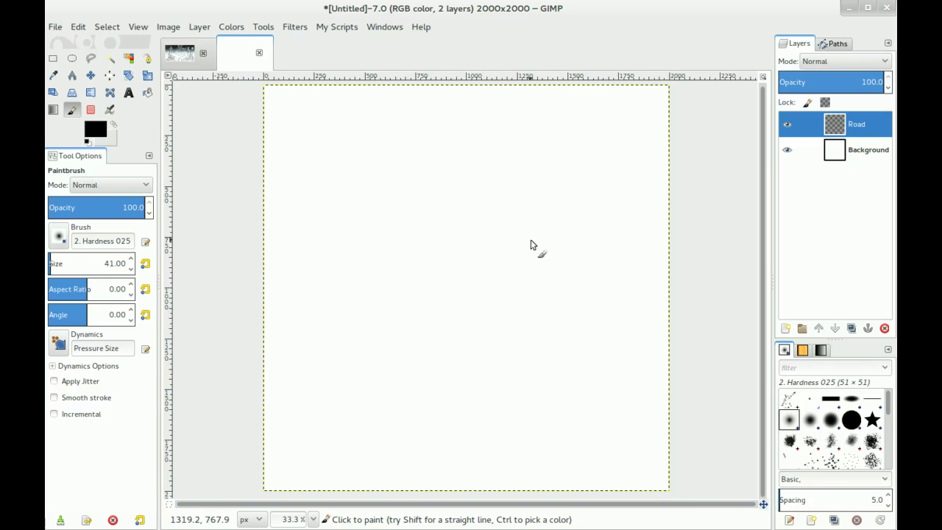
# - Try a row of slanted tapering strokes across the canvas, and undo all of them
pyautogui.moveTo(472, 155); pyautogui.dragTo(409, 315)
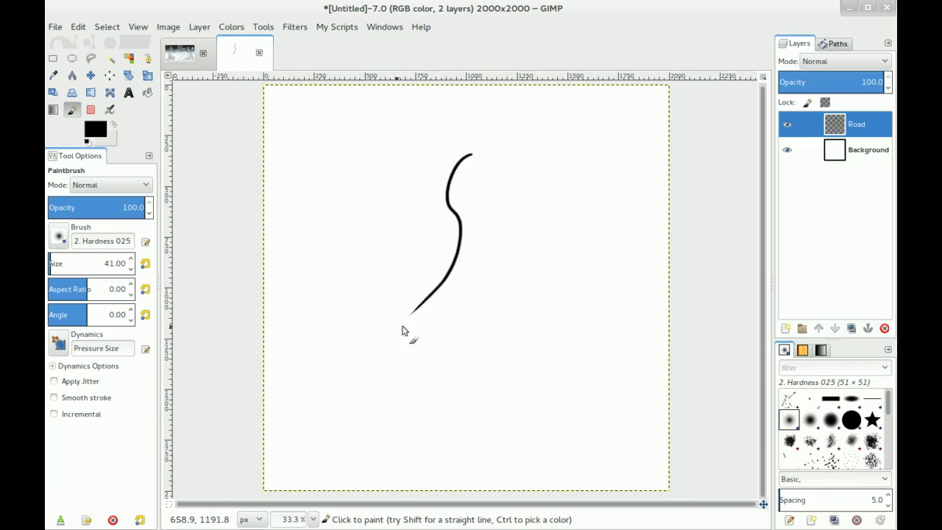
pyautogui.moveTo(510, 212)
pyautogui.mouseDown()
pyautogui.moveTo(490, 292)
pyautogui.moveTo(447, 349)
pyautogui.mouseUp()
pyautogui.moveTo(523, 244); pyautogui.dragTo(468, 383)
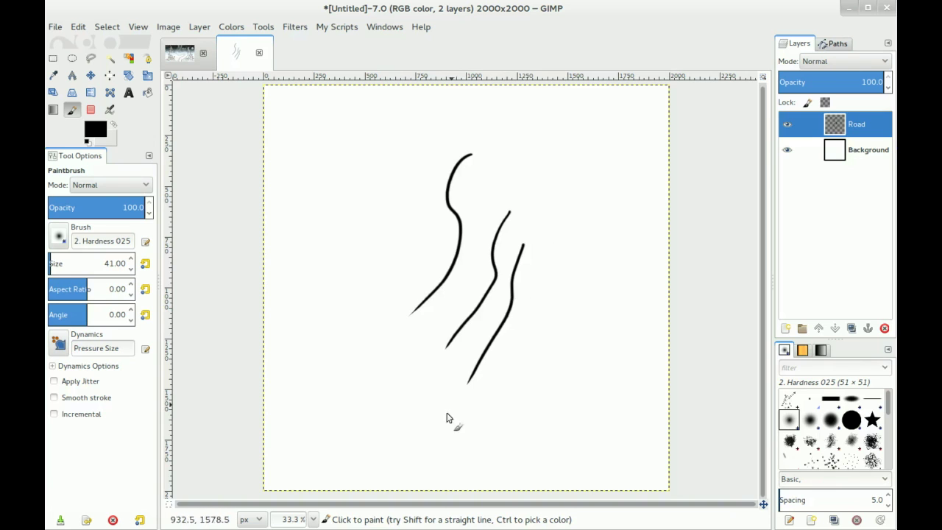
pyautogui.moveTo(522, 348); pyautogui.dragTo(481, 420)
pyautogui.moveTo(561, 282)
pyautogui.mouseDown()
pyautogui.moveTo(505, 431)
pyautogui.moveTo(535, 421)
pyautogui.mouseUp()
pyautogui.moveTo(596, 243)
pyautogui.mouseDown()
pyautogui.moveTo(558, 407)
pyautogui.moveTo(570, 388)
pyautogui.mouseUp()
pyautogui.moveTo(604, 293); pyautogui.dragTo(602, 318)
pyautogui.hotkey('ctrl', 'z')
pyautogui.hotkey('ctrl', 'z')
pyautogui.hotkey('ctrl', 'z')
pyautogui.hotkey('ctrl', 'z')
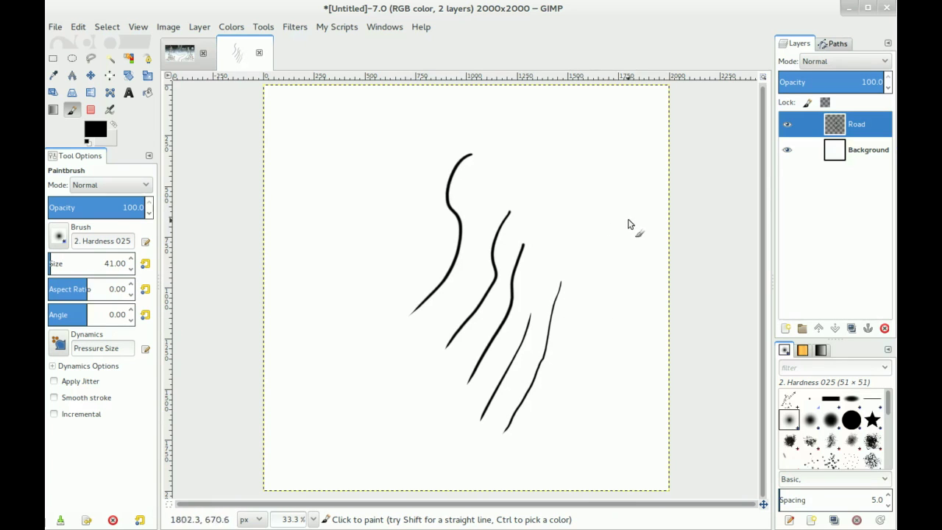
pyautogui.hotkey('ctrl', 'z')
pyautogui.hotkey('ctrl', 'z')
pyautogui.hotkey('ctrl', 'z')
pyautogui.hotkey('ctrl', 'z')
pyautogui.hotkey('ctrl', 'z')
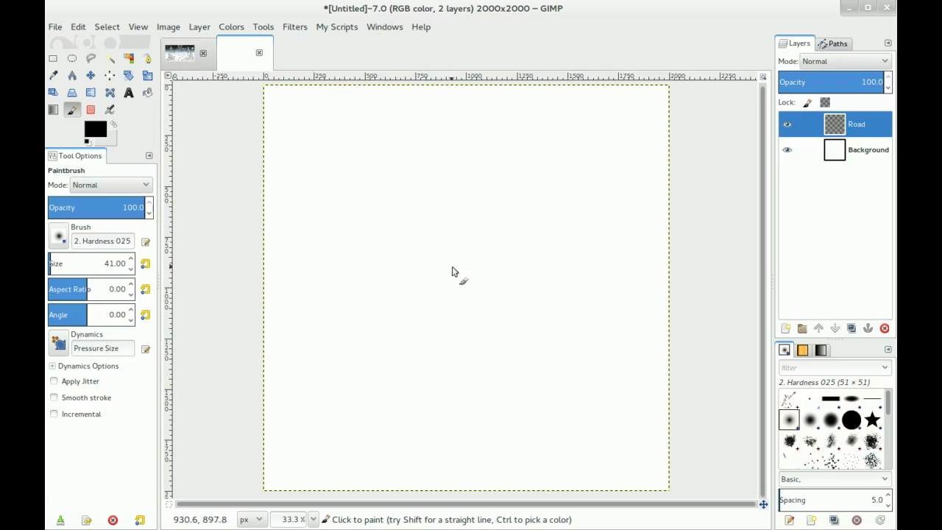
pyautogui.moveTo(455, 311); pyautogui.dragTo(551, 293)
pyautogui.hotkey('ctrl', 'z')
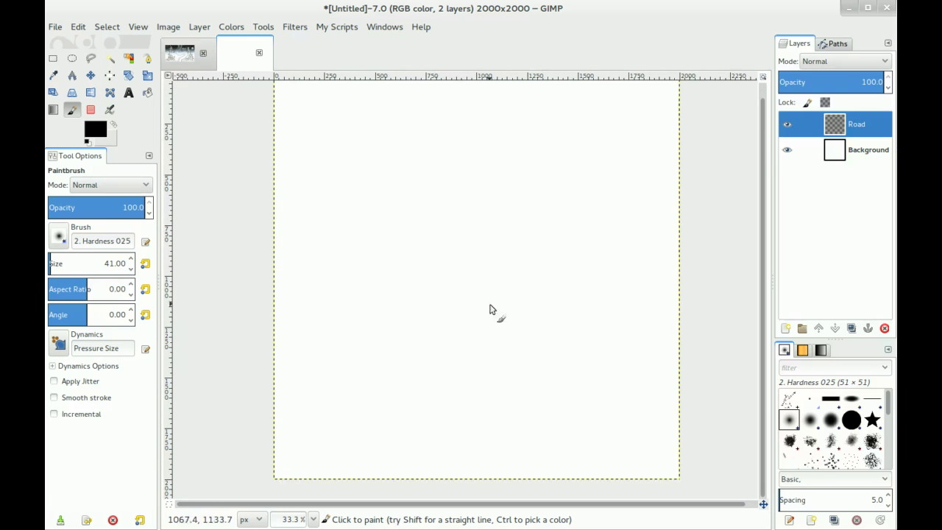
# - Sketch a frowning mouth below the canvas centre and the base and bridge of the nose above it
pyautogui.moveTo(464, 304)
pyautogui.mouseDown()
pyautogui.moveTo(491, 303)
pyautogui.moveTo(459, 316)
pyautogui.moveTo(476, 310)
pyautogui.moveTo(469, 329)
pyautogui.moveTo(437, 325)
pyautogui.moveTo(440, 337)
pyautogui.moveTo(517, 315)
pyautogui.mouseUp()
pyautogui.moveTo(508, 287)
pyautogui.mouseDown()
pyautogui.moveTo(424, 286)
pyautogui.moveTo(486, 273)
pyautogui.mouseUp()
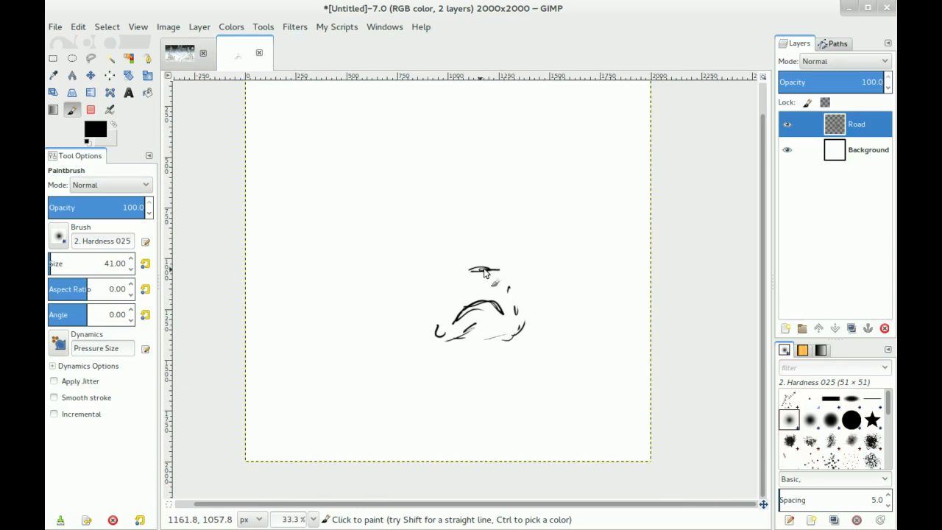
pyautogui.moveTo(483, 196); pyautogui.dragTo(490, 217)
pyautogui.moveTo(476, 274)
pyautogui.mouseDown()
pyautogui.moveTo(467, 275)
pyautogui.moveTo(511, 269)
pyautogui.moveTo(509, 258)
pyautogui.mouseUp()
# - Sketch both eyebrows and outline both eyes on either side of the nose bridge
pyautogui.moveTo(482, 197)
pyautogui.mouseDown()
pyautogui.moveTo(496, 243)
pyautogui.moveTo(525, 221)
pyautogui.moveTo(559, 218)
pyautogui.mouseUp()
pyautogui.moveTo(546, 226); pyautogui.dragTo(560, 225)
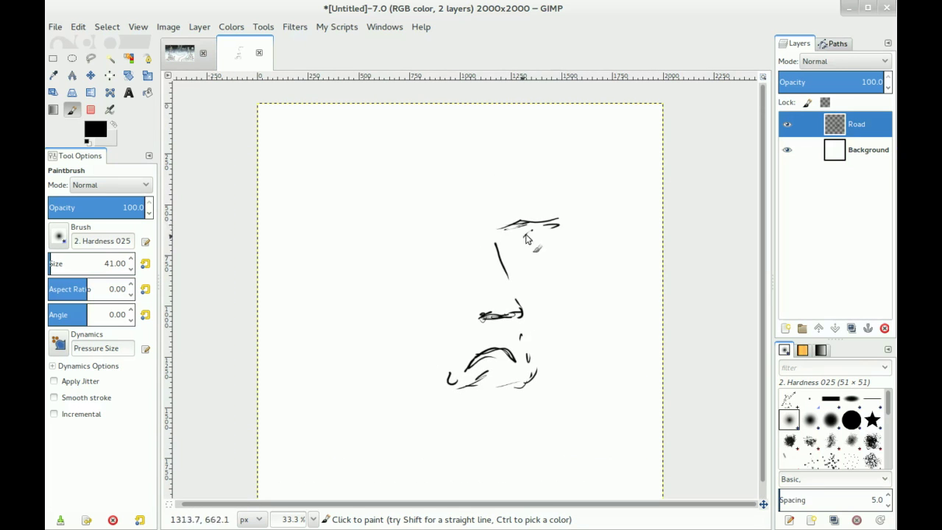
pyautogui.moveTo(482, 235)
pyautogui.mouseDown()
pyautogui.moveTo(445, 224)
pyautogui.moveTo(415, 239)
pyautogui.moveTo(420, 230)
pyautogui.moveTo(469, 235)
pyautogui.moveTo(434, 243)
pyautogui.moveTo(524, 247)
pyautogui.mouseUp()
pyautogui.moveTo(462, 255); pyautogui.dragTo(445, 253)
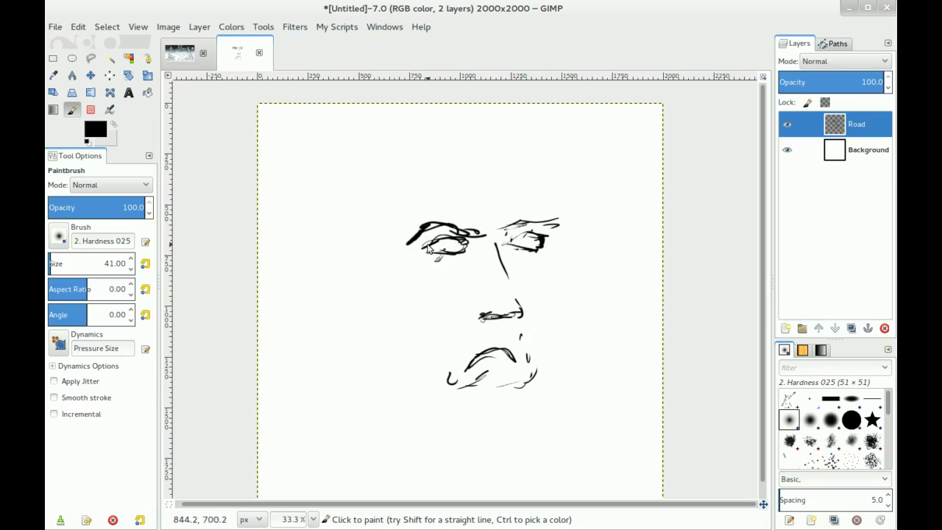
# - Strengthen the upper lip and nostril lines, and add wrinkles at the outer corners of both eyes, erasing the excess
pyautogui.moveTo(515, 344)
pyautogui.mouseDown()
pyautogui.moveTo(524, 352)
pyautogui.moveTo(485, 355)
pyautogui.moveTo(532, 359)
pyautogui.moveTo(488, 352)
pyautogui.mouseUp()
pyautogui.moveTo(471, 316)
pyautogui.mouseDown()
pyautogui.moveTo(482, 309)
pyautogui.moveTo(499, 323)
pyautogui.moveTo(525, 308)
pyautogui.mouseUp()
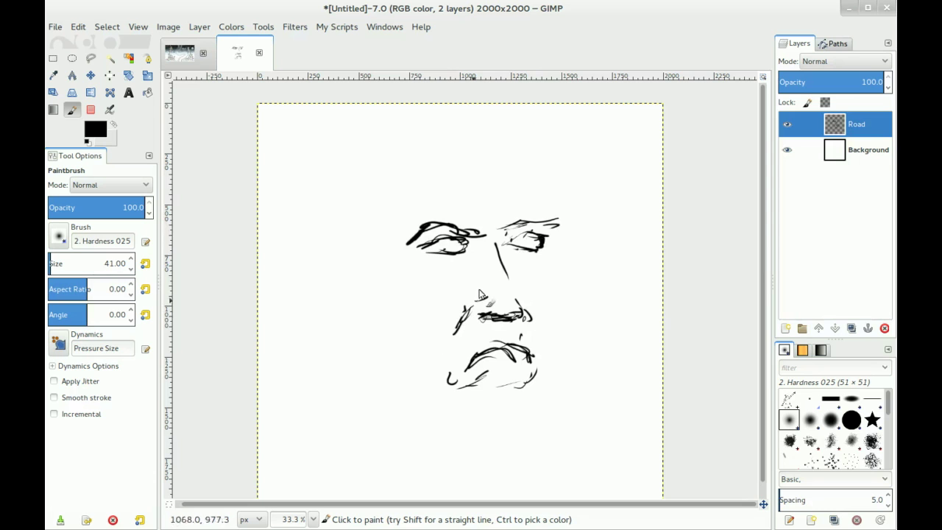
pyautogui.moveTo(412, 250)
pyautogui.mouseDown()
pyautogui.moveTo(403, 268)
pyautogui.moveTo(424, 254)
pyautogui.mouseUp()
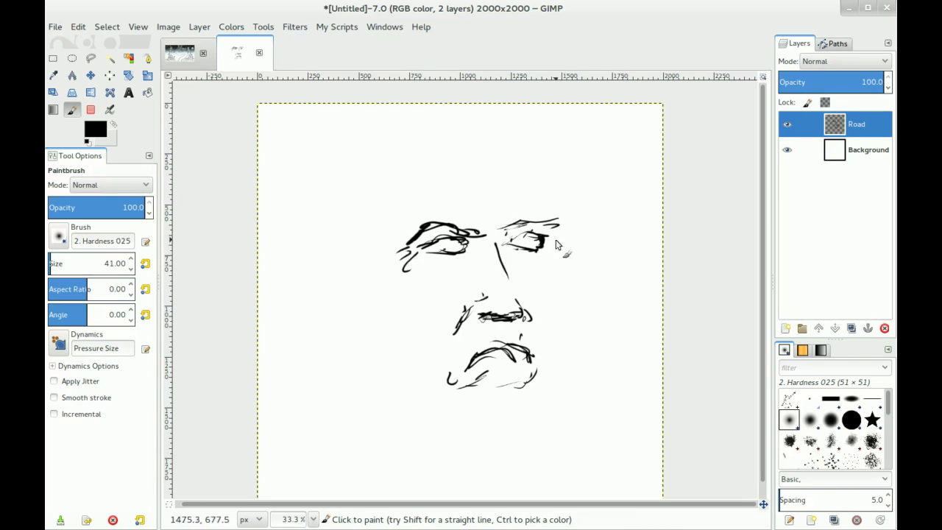
pyautogui.moveTo(547, 251); pyautogui.dragTo(558, 246)
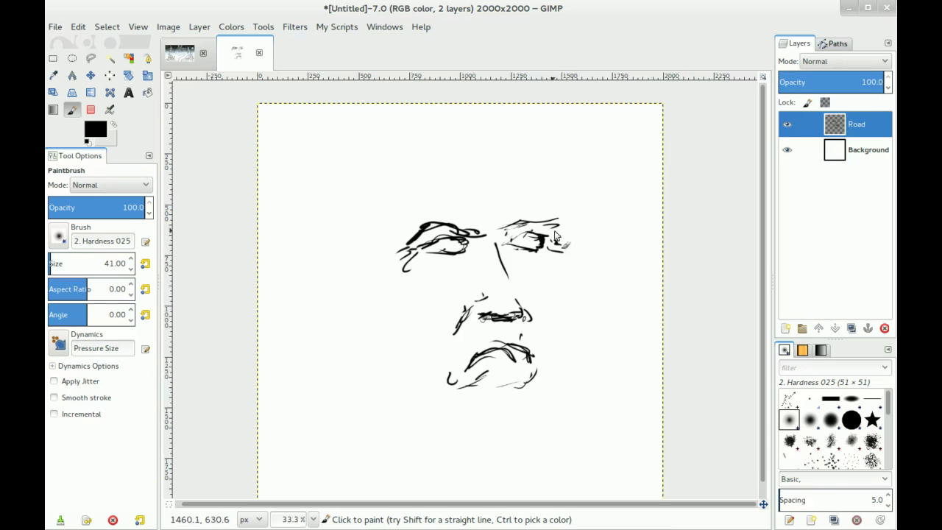
pyautogui.moveTo(547, 246); pyautogui.dragTo(563, 256)
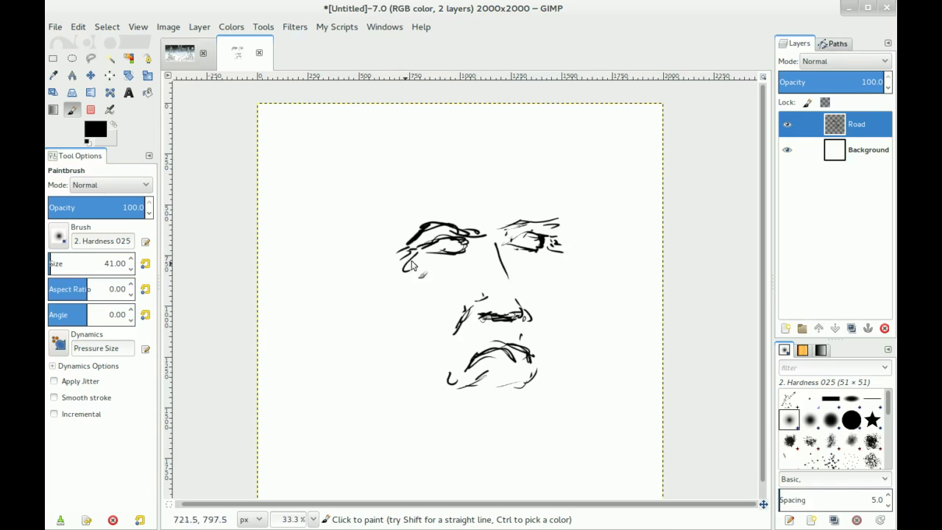
pyautogui.hotkey('shift', 'e')
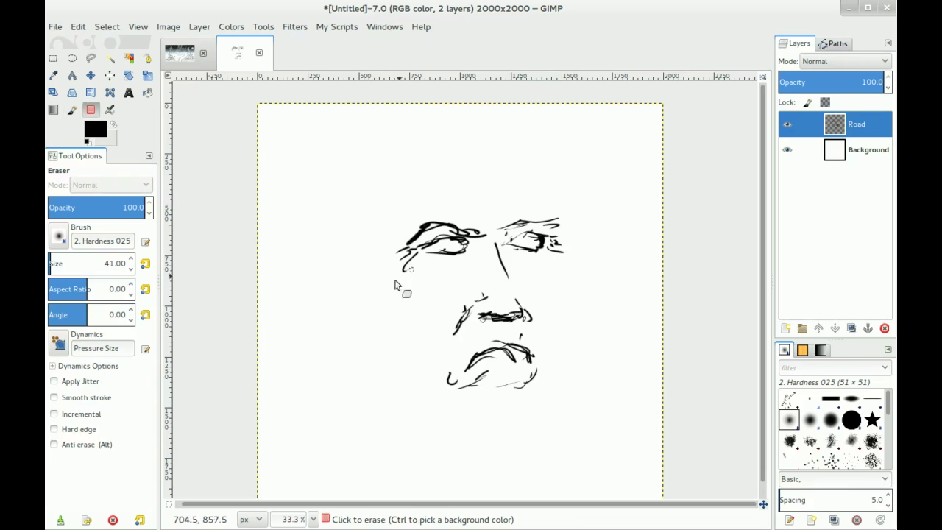
pyautogui.press('p')
# - Draw the forehead's right contour above the eyebrow and fill in the irises and pupils of both eyes
pyautogui.moveTo(554, 197); pyautogui.dragTo(555, 220)
pyautogui.moveTo(556, 199)
pyautogui.mouseDown()
pyautogui.moveTo(545, 163)
pyautogui.moveTo(539, 179)
pyautogui.moveTo(546, 150)
pyautogui.mouseUp()
pyautogui.moveTo(456, 250)
pyautogui.mouseDown()
pyautogui.moveTo(444, 245)
pyautogui.moveTo(458, 252)
pyautogui.moveTo(465, 245)
pyautogui.mouseUp()
pyautogui.moveTo(533, 242)
pyautogui.mouseDown()
pyautogui.moveTo(536, 254)
pyautogui.moveTo(506, 252)
pyautogui.mouseUp()
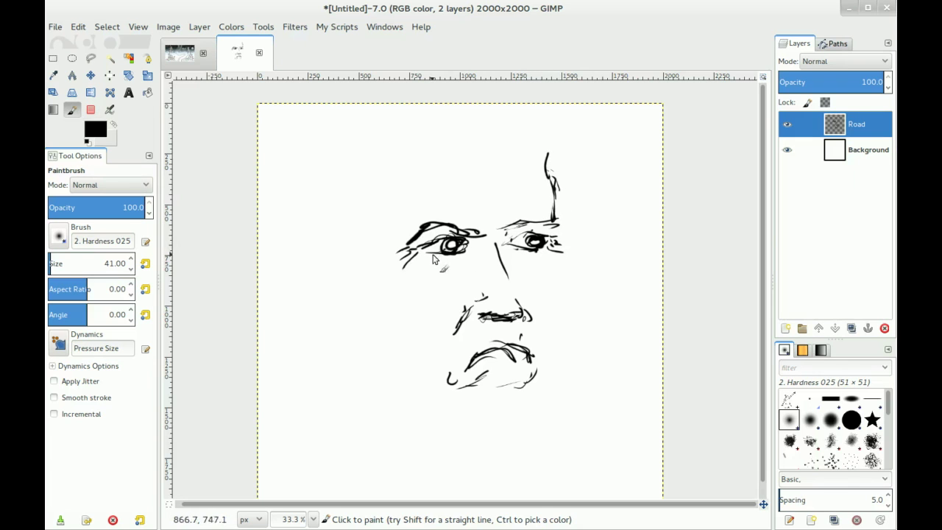
# - Outline the right cheek and chin, and draw the left jawline from below the ear to the chin
pyautogui.moveTo(553, 265)
pyautogui.mouseDown()
pyautogui.moveTo(542, 315)
pyautogui.moveTo(556, 254)
pyautogui.moveTo(569, 280)
pyautogui.moveTo(549, 323)
pyautogui.moveTo(554, 343)
pyautogui.moveTo(536, 391)
pyautogui.mouseUp()
pyautogui.moveTo(554, 335)
pyautogui.mouseDown()
pyautogui.moveTo(481, 412)
pyautogui.moveTo(529, 419)
pyautogui.moveTo(533, 399)
pyautogui.moveTo(483, 427)
pyautogui.moveTo(513, 424)
pyautogui.moveTo(537, 396)
pyautogui.moveTo(481, 426)
pyautogui.moveTo(528, 419)
pyautogui.moveTo(543, 391)
pyautogui.mouseUp()
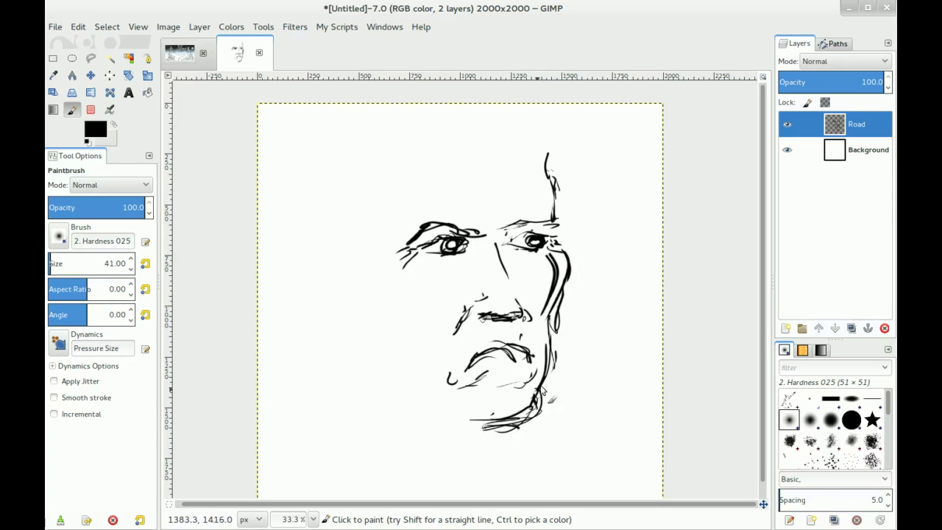
pyautogui.moveTo(350, 315)
pyautogui.mouseDown()
pyautogui.moveTo(353, 344)
pyautogui.moveTo(371, 377)
pyautogui.mouseUp()
pyautogui.moveTo(338, 294)
pyautogui.mouseDown()
pyautogui.moveTo(337, 328)
pyautogui.moveTo(381, 379)
pyautogui.moveTo(429, 409)
pyautogui.moveTo(479, 406)
pyautogui.mouseUp()
# - Draw the top of the head with the left hairline, and add the left ear
pyautogui.moveTo(549, 150)
pyautogui.mouseDown()
pyautogui.moveTo(555, 130)
pyautogui.moveTo(520, 114)
pyautogui.moveTo(552, 123)
pyautogui.mouseUp()
pyautogui.moveTo(535, 120)
pyautogui.mouseDown()
pyautogui.moveTo(472, 117)
pyautogui.moveTo(393, 133)
pyautogui.moveTo(401, 122)
pyautogui.moveTo(376, 140)
pyautogui.mouseUp()
pyautogui.moveTo(400, 119)
pyautogui.mouseDown()
pyautogui.moveTo(362, 152)
pyautogui.moveTo(371, 224)
pyautogui.mouseUp()
pyautogui.moveTo(403, 138)
pyautogui.mouseDown()
pyautogui.moveTo(367, 234)
pyautogui.moveTo(333, 239)
pyautogui.moveTo(313, 259)
pyautogui.moveTo(314, 251)
pyautogui.moveTo(330, 324)
pyautogui.mouseUp()
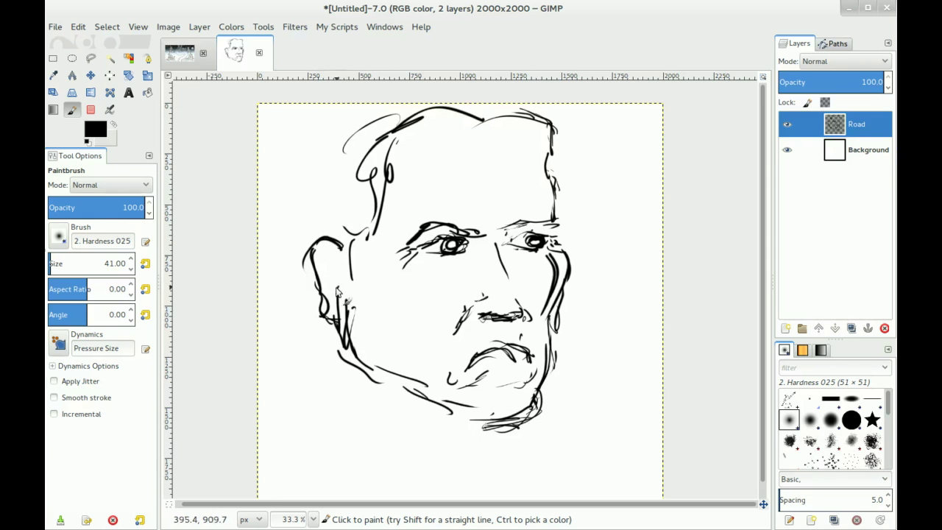
# - Thicken both eyebrows and redraw the nose bridge with a darker line, erasing the lighter one
pyautogui.moveTo(526, 229)
pyautogui.mouseDown()
pyautogui.moveTo(508, 238)
pyautogui.moveTo(533, 217)
pyautogui.moveTo(541, 222)
pyautogui.mouseUp()
pyautogui.moveTo(469, 240)
pyautogui.mouseDown()
pyautogui.moveTo(406, 228)
pyautogui.moveTo(396, 242)
pyautogui.moveTo(464, 233)
pyautogui.moveTo(491, 275)
pyautogui.moveTo(493, 242)
pyautogui.moveTo(486, 264)
pyautogui.moveTo(499, 302)
pyautogui.moveTo(488, 278)
pyautogui.moveTo(505, 298)
pyautogui.mouseUp()
pyautogui.hotkey('shift', 'e')
pyautogui.moveTo(491, 257)
pyautogui.mouseDown()
pyautogui.moveTo(480, 281)
pyautogui.moveTo(497, 289)
pyautogui.moveTo(486, 264)
pyautogui.moveTo(497, 286)
pyautogui.mouseUp()
pyautogui.press('p')
pyautogui.hotkey('ctrl', 'z')
pyautogui.moveTo(486, 252); pyautogui.dragTo(497, 294)
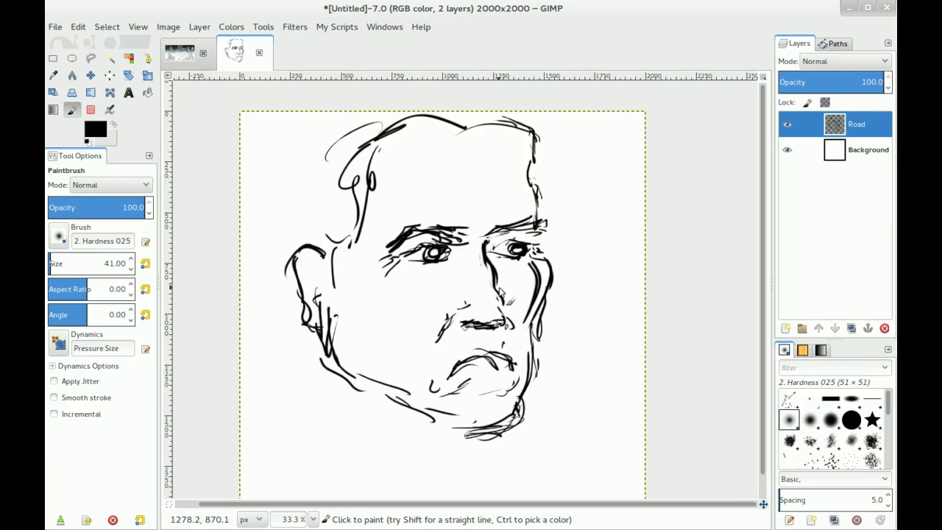
# - Replace the nose bridge with a thick curved line down to the tip, and darken the nostril
pyautogui.hotkey('ctrl', 'z')
pyautogui.moveTo(486, 258)
pyautogui.mouseDown()
pyautogui.moveTo(487, 332)
pyautogui.moveTo(502, 306)
pyautogui.moveTo(514, 324)
pyautogui.mouseUp()
pyautogui.hotkey('ctrl', 'z')
pyautogui.hotkey('shift', 'e')
pyautogui.press('p')
pyautogui.hotkey('shift', 'e')
pyautogui.moveTo(487, 278); pyautogui.dragTo(501, 308)
pyautogui.press('p')
pyautogui.moveTo(484, 249)
pyautogui.mouseDown()
pyautogui.moveTo(505, 318)
pyautogui.moveTo(507, 307)
pyautogui.moveTo(484, 302)
pyautogui.moveTo(513, 321)
pyautogui.moveTo(494, 333)
pyautogui.moveTo(524, 329)
pyautogui.moveTo(493, 328)
pyautogui.mouseUp()
pyautogui.hotkey('shift', 'e')
pyautogui.press('p')
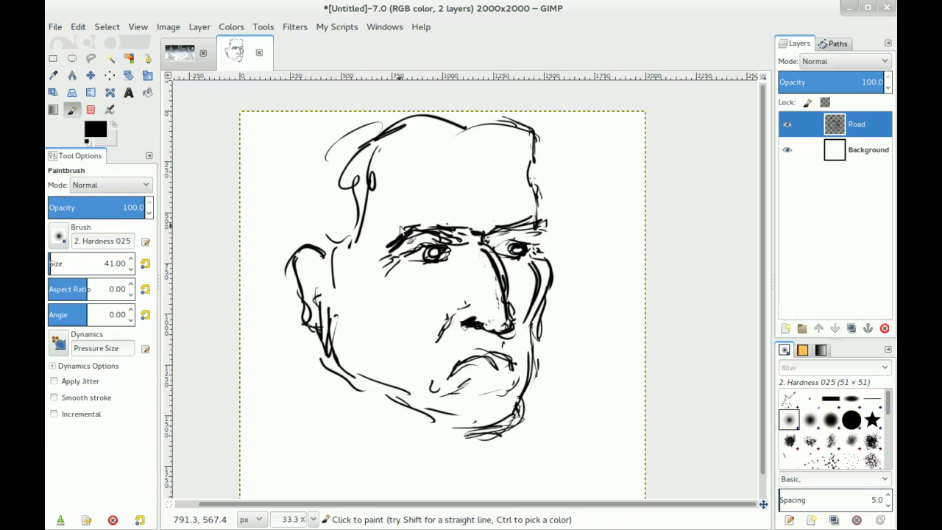
# - Darken both eyebrows into solid strokes and refine the eye outlines with alternating erasing and painting
pyautogui.moveTo(515, 222)
pyautogui.mouseDown()
pyautogui.moveTo(483, 230)
pyautogui.moveTo(544, 225)
pyautogui.mouseUp()
pyautogui.moveTo(397, 229)
pyautogui.mouseDown()
pyautogui.moveTo(428, 224)
pyautogui.moveTo(452, 234)
pyautogui.moveTo(439, 236)
pyautogui.mouseUp()
pyautogui.hotkey('shift', 'e')
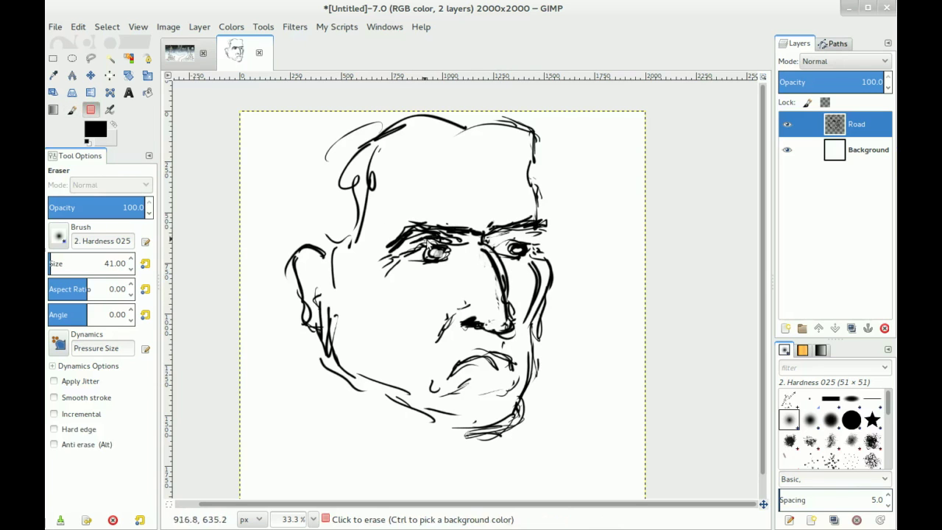
pyautogui.press('p')
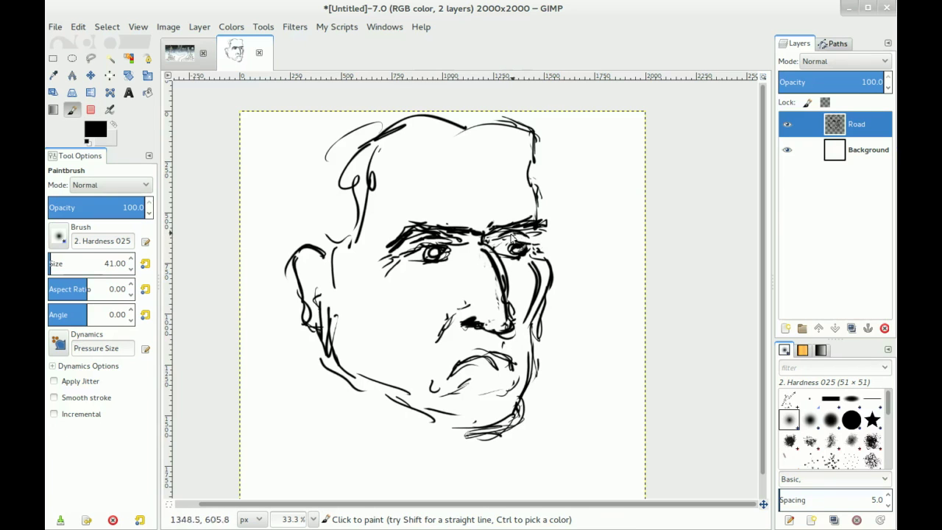
pyautogui.hotkey('shift', 'e')
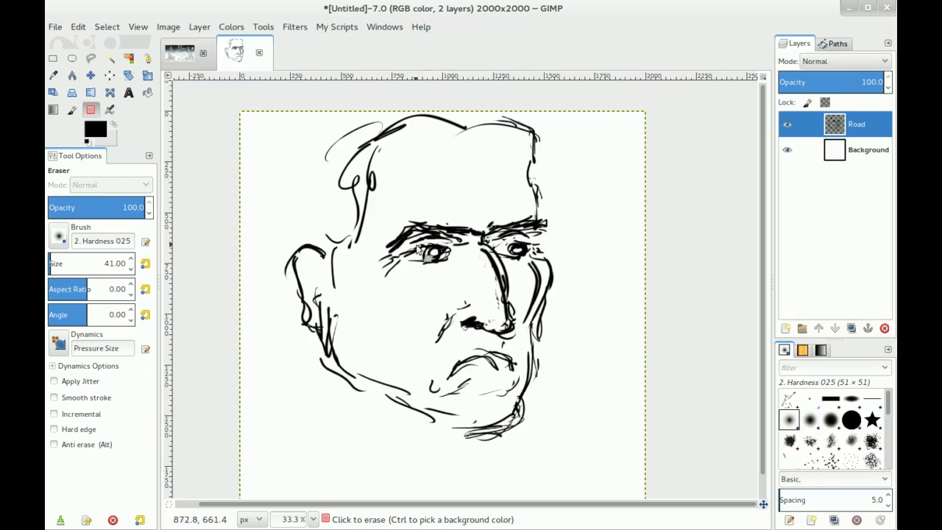
pyautogui.press('p')
# - Shade the inner corner of the left eye and add short crease lines beneath it
pyautogui.click(455, 243)
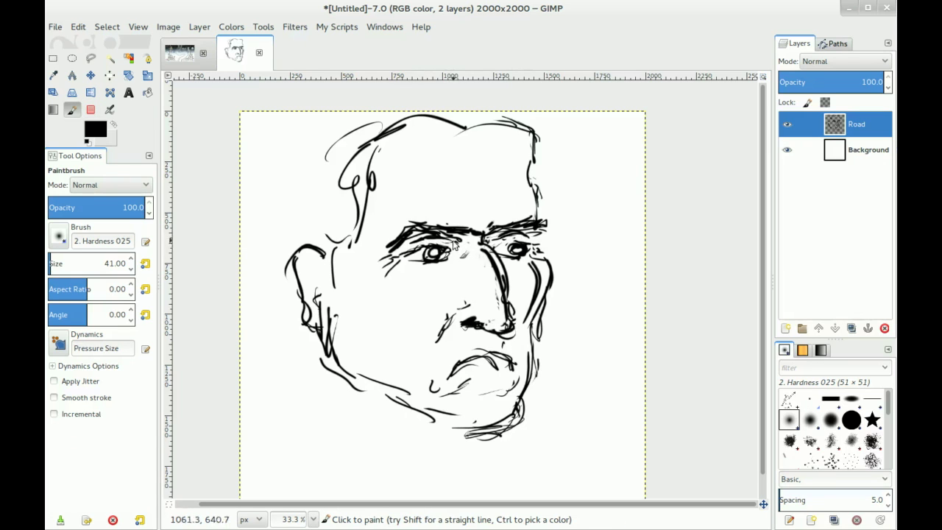
pyautogui.moveTo(450, 251); pyautogui.dragTo(460, 258)
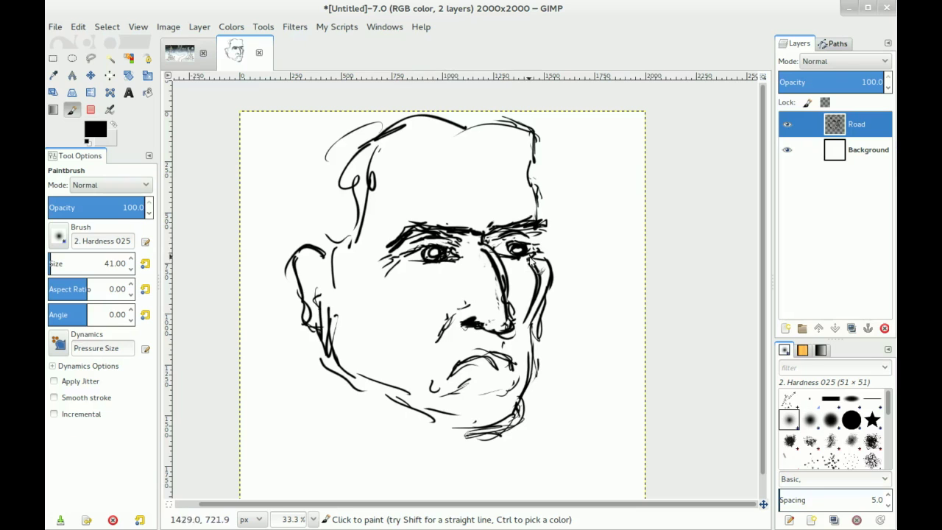
pyautogui.moveTo(425, 279); pyautogui.dragTo(448, 273)
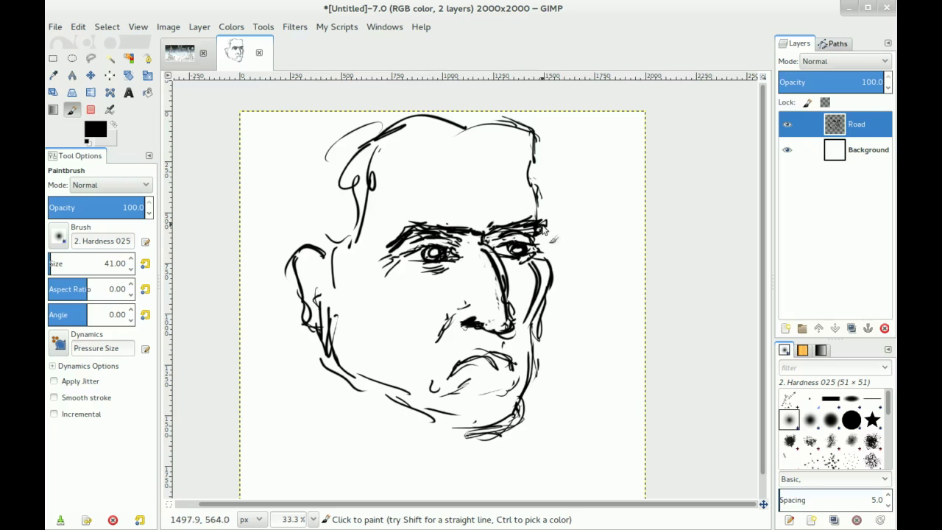
# - Thicken the forehead's right edge and draw a horizontal crease across the forehead with a gap in the middle
pyautogui.moveTo(539, 195)
pyautogui.mouseDown()
pyautogui.moveTo(542, 147)
pyautogui.moveTo(535, 176)
pyautogui.moveTo(561, 160)
pyautogui.moveTo(523, 180)
pyautogui.moveTo(480, 181)
pyautogui.mouseUp()
pyautogui.hotkey('shift', 'e')
pyautogui.press('p')
pyautogui.moveTo(393, 187)
pyautogui.mouseDown()
pyautogui.moveTo(454, 182)
pyautogui.moveTo(426, 179)
pyautogui.mouseUp()
pyautogui.hotkey('shift', 'e')
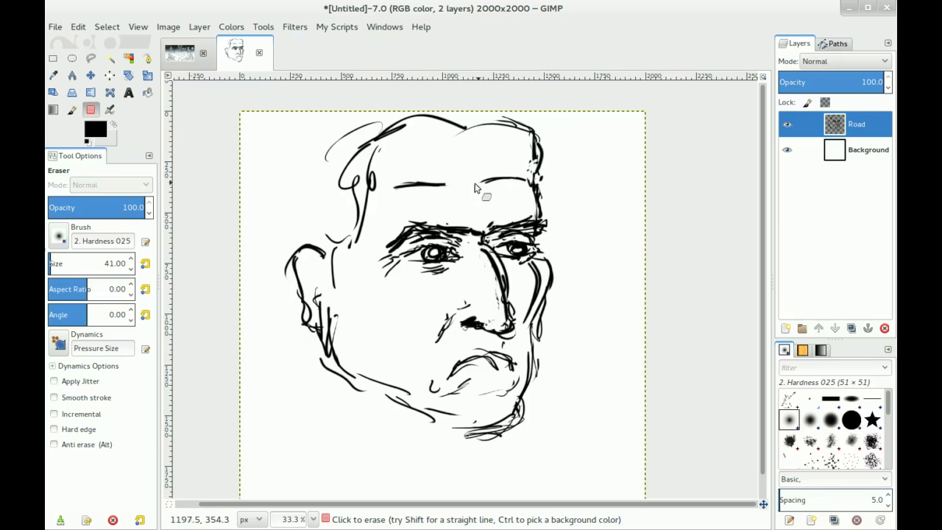
pyautogui.press('p')
pyautogui.click(443, 190)
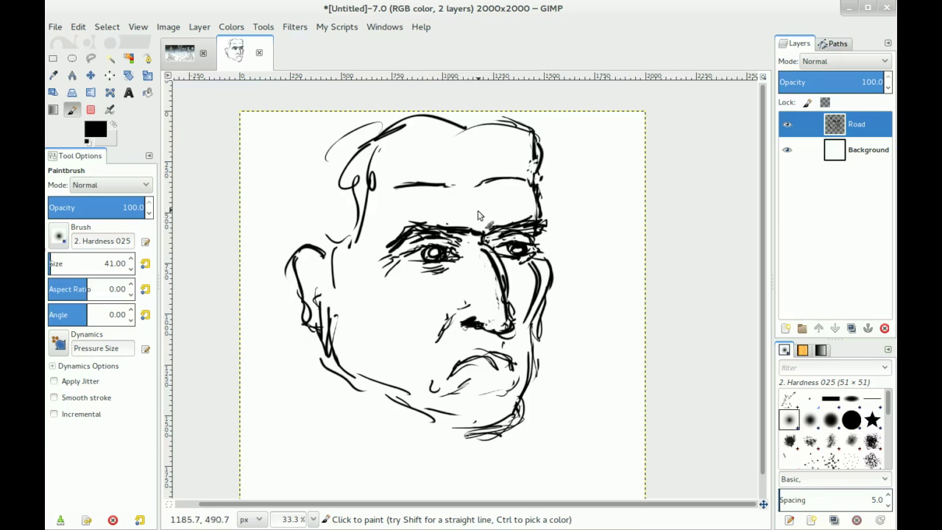
# - Add shorter creases just above both eyebrows and frown lines between them
pyautogui.moveTo(468, 210)
pyautogui.mouseDown()
pyautogui.moveTo(467, 219)
pyautogui.moveTo(492, 208)
pyautogui.mouseUp()
pyautogui.moveTo(410, 209); pyautogui.dragTo(450, 207)
pyautogui.moveTo(485, 212); pyautogui.dragTo(476, 195)
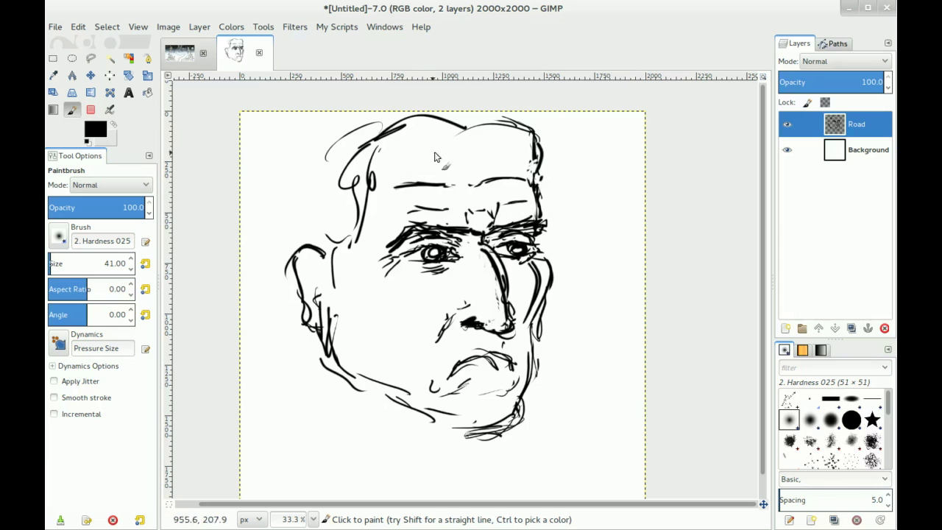
pyautogui.moveTo(394, 230); pyautogui.dragTo(400, 208)
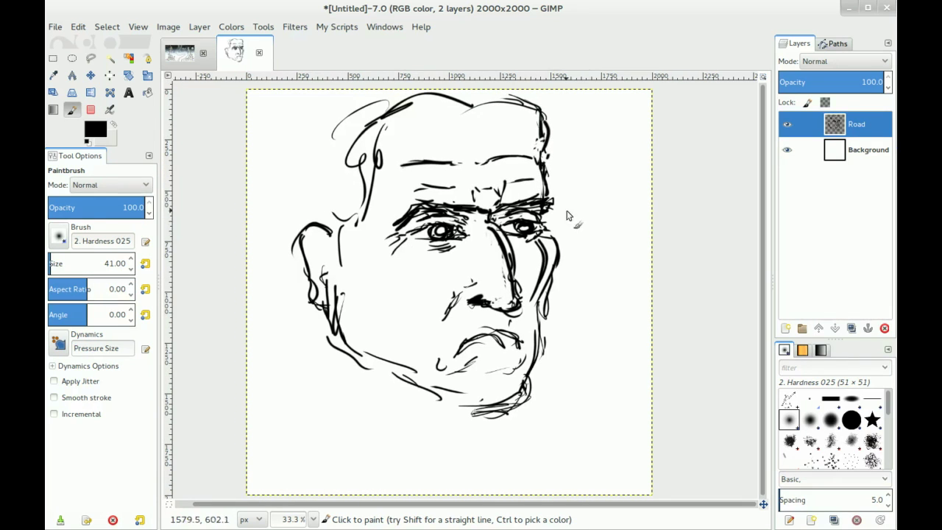
# - Erase the stray outer lines along the right cheek and chin, and repaint the jaw and chin as a single bold contour
pyautogui.moveTo(550, 244); pyautogui.dragTo(559, 262)
pyautogui.hotkey('shift', 'e')
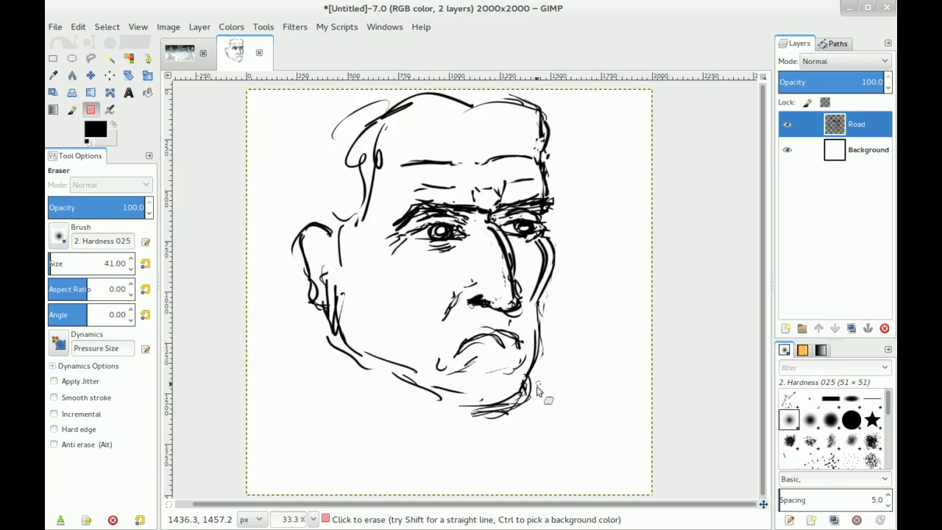
pyautogui.moveTo(482, 428)
pyautogui.mouseDown()
pyautogui.moveTo(448, 412)
pyautogui.moveTo(536, 411)
pyautogui.moveTo(455, 421)
pyautogui.mouseUp()
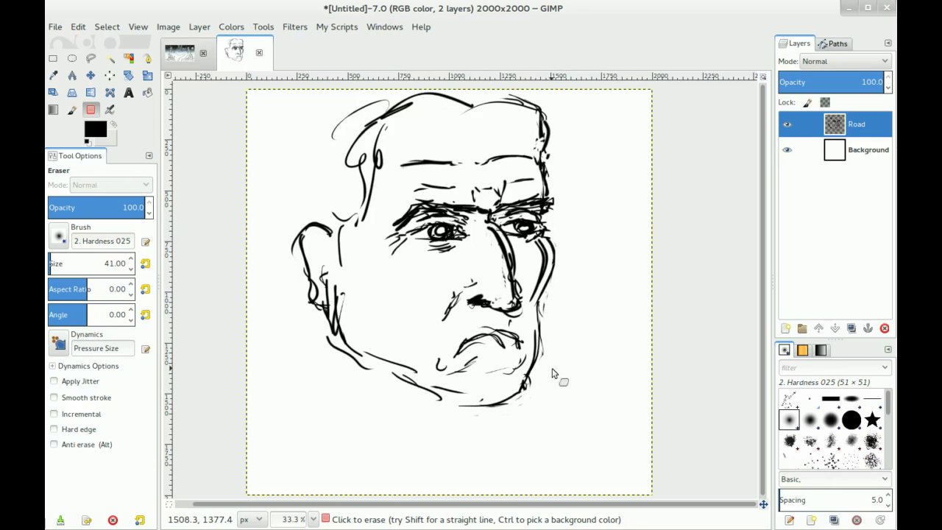
pyautogui.press('p')
pyautogui.moveTo(457, 403)
pyautogui.mouseDown()
pyautogui.moveTo(500, 403)
pyautogui.moveTo(460, 411)
pyautogui.moveTo(522, 403)
pyautogui.moveTo(501, 390)
pyautogui.moveTo(490, 409)
pyautogui.moveTo(530, 389)
pyautogui.moveTo(521, 398)
pyautogui.moveTo(541, 354)
pyautogui.moveTo(537, 306)
pyautogui.moveTo(532, 378)
pyautogui.moveTo(533, 307)
pyautogui.mouseUp()
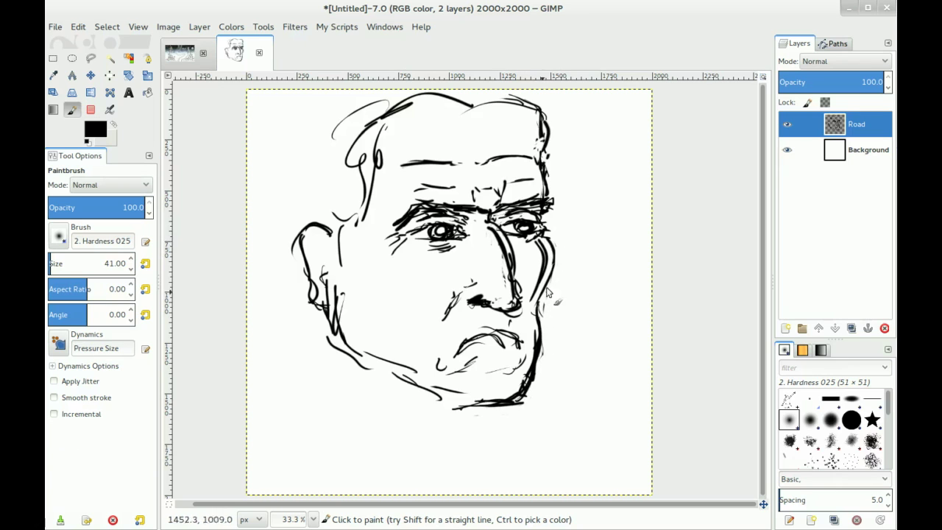
# - Thicken the face's right contour at the cheekbone, the brow end and the forehead edge
pyautogui.moveTo(546, 235)
pyautogui.mouseDown()
pyautogui.moveTo(539, 313)
pyautogui.moveTo(555, 250)
pyautogui.moveTo(547, 217)
pyautogui.mouseUp()
pyautogui.moveTo(547, 158); pyautogui.dragTo(545, 222)
pyautogui.moveTo(547, 162); pyautogui.dragTo(552, 148)
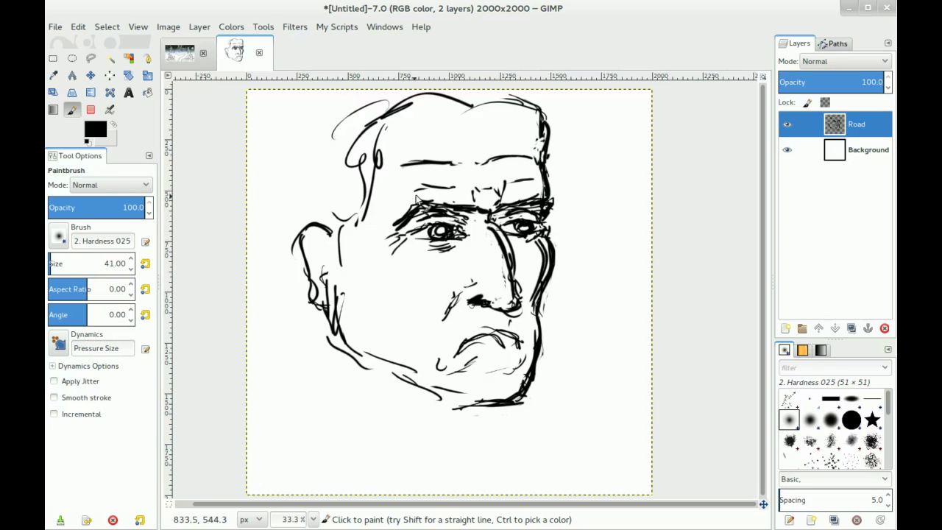
# - Darken the hairline at the left temple and paint a sideburn running down in front of the ear
pyautogui.moveTo(329, 234)
pyautogui.mouseDown()
pyautogui.moveTo(333, 266)
pyautogui.moveTo(347, 252)
pyautogui.moveTo(351, 218)
pyautogui.moveTo(359, 212)
pyautogui.moveTo(348, 250)
pyautogui.moveTo(380, 197)
pyautogui.moveTo(379, 150)
pyautogui.moveTo(375, 172)
pyautogui.mouseUp()
pyautogui.moveTo(376, 123)
pyautogui.mouseDown()
pyautogui.moveTo(434, 110)
pyautogui.moveTo(408, 113)
pyautogui.moveTo(415, 109)
pyautogui.moveTo(521, 113)
pyautogui.moveTo(379, 140)
pyautogui.moveTo(496, 120)
pyautogui.moveTo(436, 112)
pyautogui.moveTo(519, 115)
pyautogui.moveTo(410, 121)
pyautogui.moveTo(377, 127)
pyautogui.mouseUp()
pyautogui.moveTo(359, 222)
pyautogui.mouseDown()
pyautogui.moveTo(390, 183)
pyautogui.moveTo(321, 274)
pyautogui.mouseUp()
pyautogui.moveTo(451, 288); pyautogui.dragTo(439, 265)
# - Paint the lower edge of the mouth as a thick dark stroke beneath the curved upper lip line, erasing stray marks between them
pyautogui.scroll(1, 528, 328)
pyautogui.moveTo(452, 359)
pyautogui.mouseDown()
pyautogui.moveTo(438, 359)
pyautogui.moveTo(455, 344)
pyautogui.moveTo(519, 348)
pyautogui.moveTo(453, 330)
pyautogui.moveTo(459, 349)
pyautogui.moveTo(458, 338)
pyautogui.mouseUp()
pyautogui.hotkey('shift', 'e')
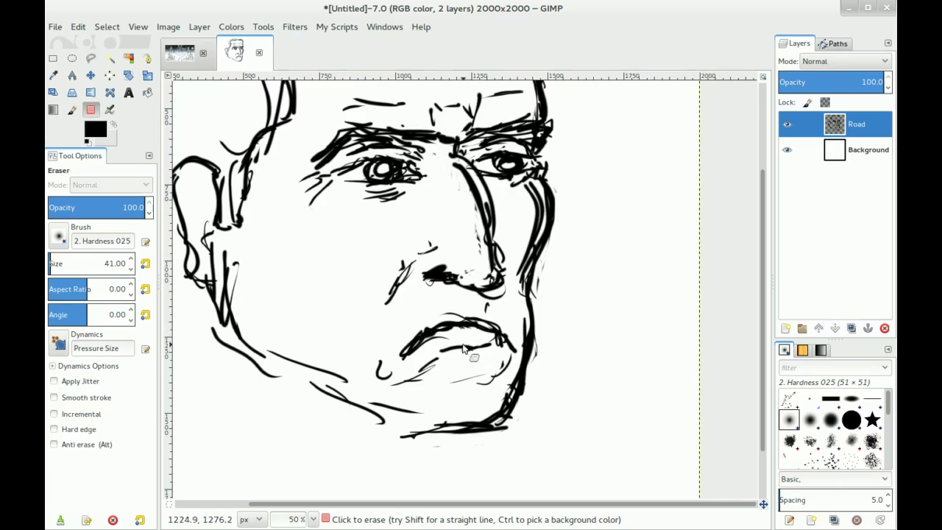
pyautogui.press('p')
pyautogui.hotkey('shift', 'e')
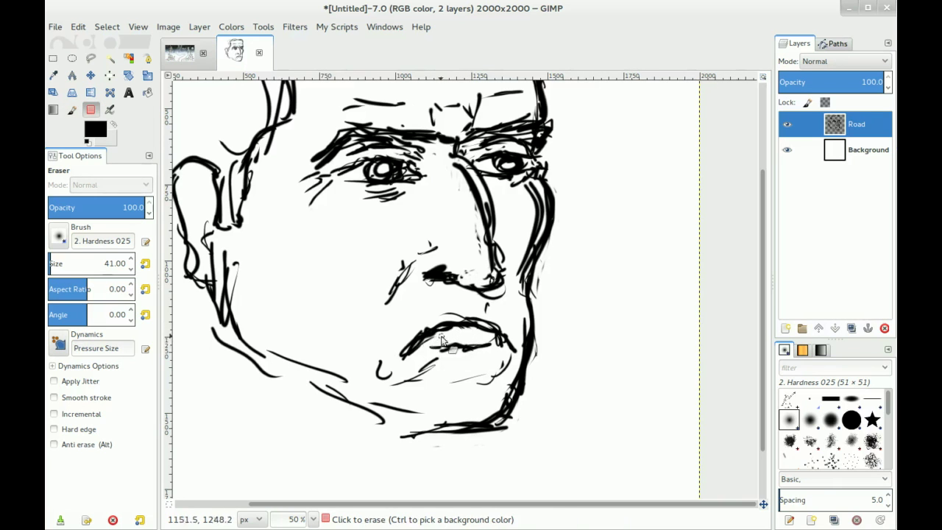
pyautogui.moveTo(441, 340); pyautogui.dragTo(460, 343)
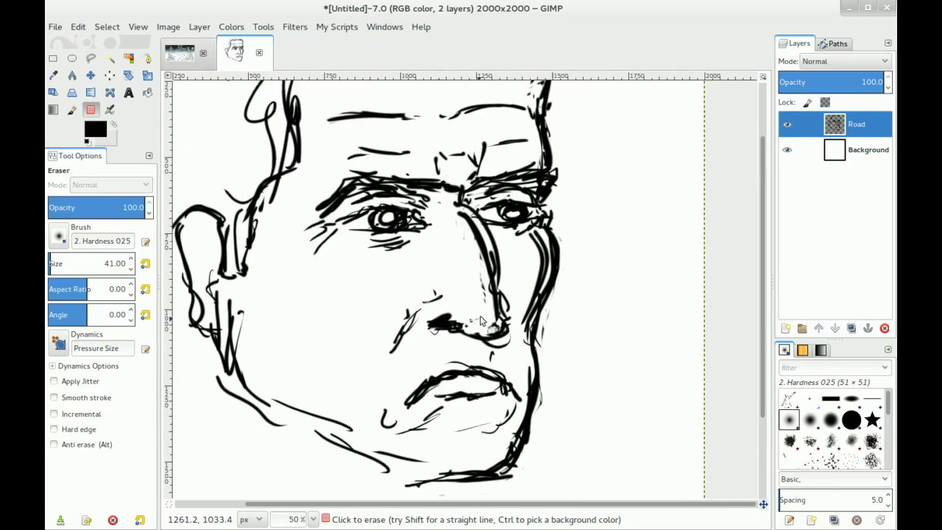
pyautogui.press('p')
pyautogui.moveTo(463, 350)
pyautogui.mouseDown()
pyautogui.moveTo(427, 353)
pyautogui.moveTo(503, 348)
pyautogui.moveTo(450, 356)
pyautogui.moveTo(503, 352)
pyautogui.mouseUp()
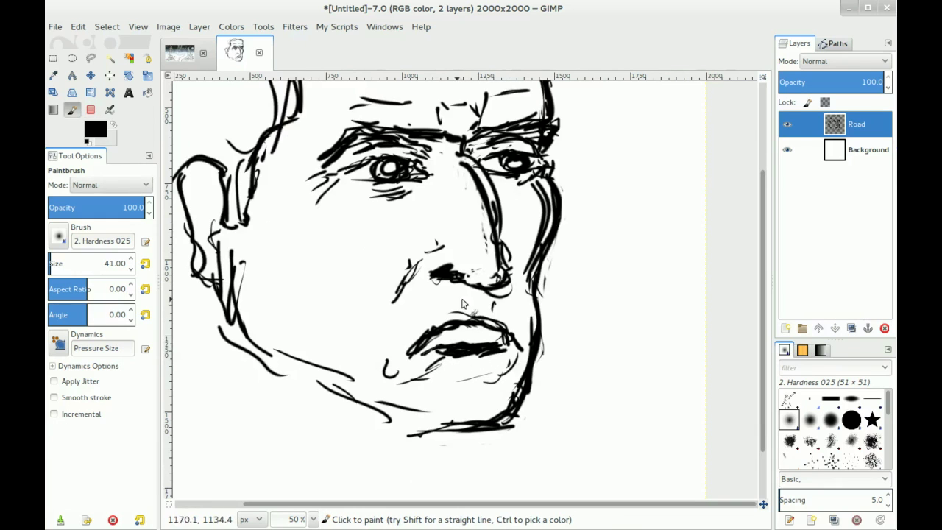
# - Outline the top of the upper lip and shade both lips with short strokes, cleaning the edges with the Eraser
pyautogui.moveTo(466, 310)
pyautogui.mouseDown()
pyautogui.moveTo(423, 336)
pyautogui.moveTo(497, 307)
pyautogui.moveTo(488, 312)
pyautogui.moveTo(522, 340)
pyautogui.mouseUp()
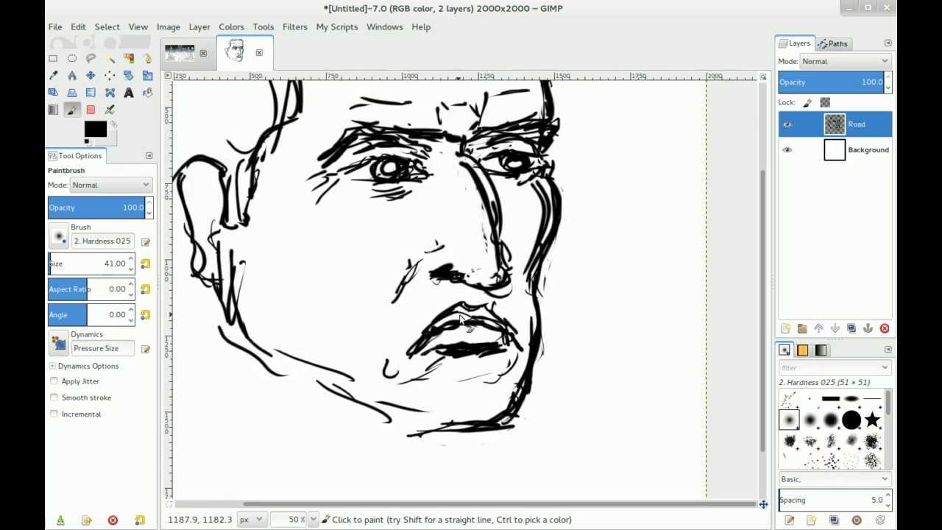
pyautogui.hotkey('shift', 'e')
pyautogui.moveTo(465, 309)
pyautogui.mouseDown()
pyautogui.moveTo(457, 316)
pyautogui.moveTo(480, 312)
pyautogui.moveTo(498, 323)
pyautogui.mouseUp()
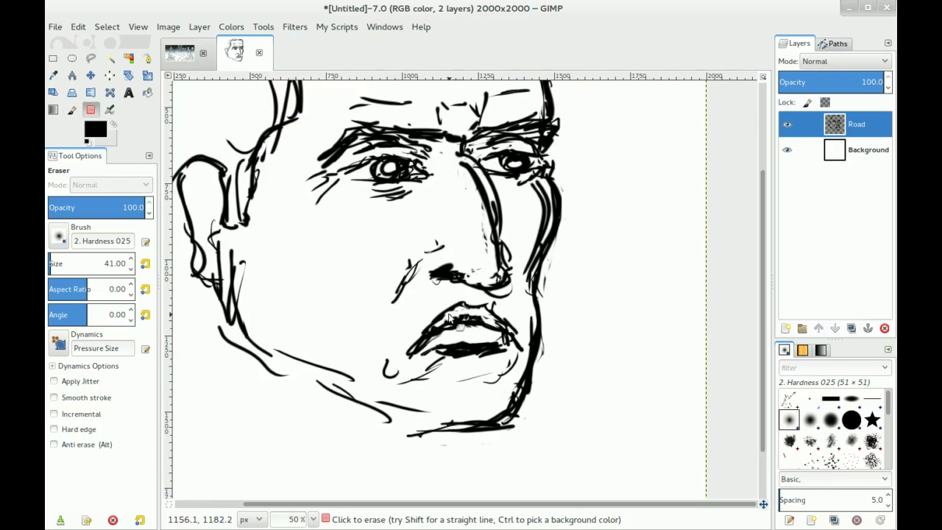
pyautogui.press('p')
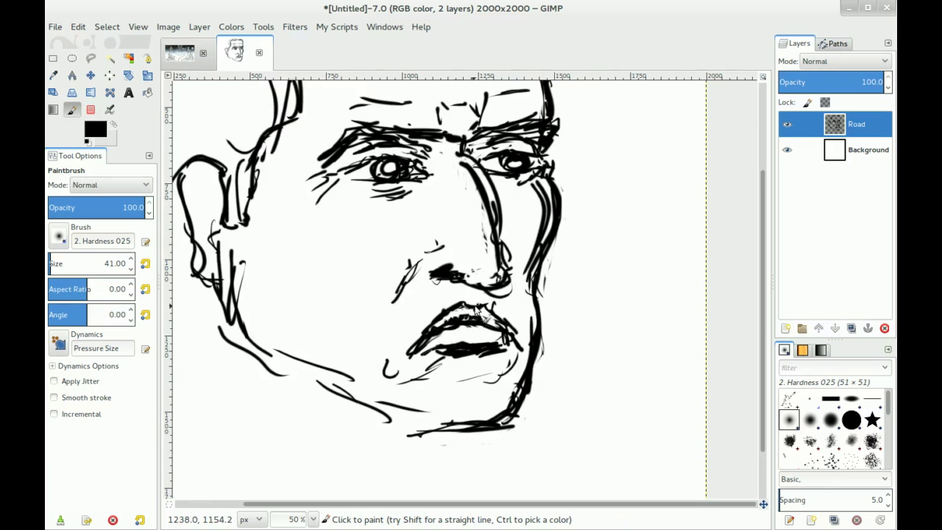
pyautogui.moveTo(458, 331)
pyautogui.mouseDown()
pyautogui.moveTo(480, 325)
pyautogui.moveTo(472, 338)
pyautogui.moveTo(427, 346)
pyautogui.moveTo(475, 348)
pyautogui.mouseUp()
# - Strengthen the nostril wing and the outline of the nose tip, and fill in the lips with further dark strokes
pyautogui.moveTo(409, 271)
pyautogui.mouseDown()
pyautogui.moveTo(427, 249)
pyautogui.moveTo(419, 270)
pyautogui.moveTo(433, 273)
pyautogui.moveTo(432, 245)
pyautogui.moveTo(421, 277)
pyautogui.mouseUp()
pyautogui.moveTo(510, 261); pyautogui.dragTo(508, 276)
pyautogui.moveTo(488, 165)
pyautogui.mouseDown()
pyautogui.moveTo(442, 247)
pyautogui.moveTo(460, 300)
pyautogui.moveTo(430, 226)
pyautogui.moveTo(460, 317)
pyautogui.moveTo(464, 293)
pyautogui.mouseUp()
pyautogui.hotkey('shift', 'e')
pyautogui.press('p')
pyautogui.moveTo(424, 325)
pyautogui.mouseDown()
pyautogui.moveTo(450, 338)
pyautogui.moveTo(457, 329)
pyautogui.moveTo(427, 279)
pyautogui.moveTo(456, 325)
pyautogui.mouseUp()
pyautogui.hotkey('shift', 'e')
pyautogui.press('p')
pyautogui.moveTo(442, 215)
pyautogui.mouseDown()
pyautogui.moveTo(461, 313)
pyautogui.moveTo(463, 296)
pyautogui.moveTo(476, 339)
pyautogui.mouseUp()
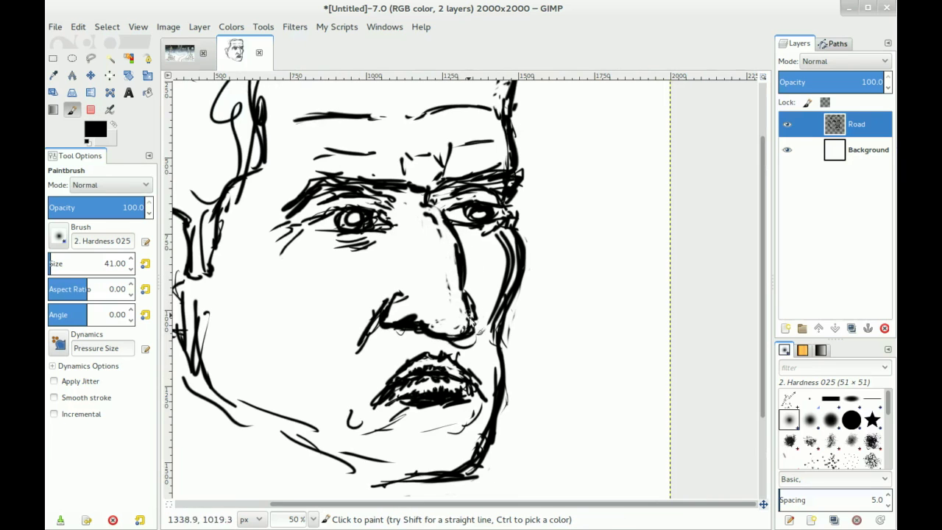
# - Clean up the nose bridge into a single line, outline the nostril's inner edge and add short marks between nose and upper lip
pyautogui.hotkey('shift', 'e')
pyautogui.press('p')
pyautogui.moveTo(408, 302)
pyautogui.mouseDown()
pyautogui.moveTo(405, 291)
pyautogui.moveTo(416, 303)
pyautogui.mouseUp()
pyautogui.hotkey('shift', 'e')
pyautogui.moveTo(431, 224)
pyautogui.mouseDown()
pyautogui.moveTo(473, 261)
pyautogui.moveTo(465, 242)
pyautogui.moveTo(468, 273)
pyautogui.moveTo(450, 228)
pyautogui.moveTo(471, 335)
pyautogui.moveTo(438, 357)
pyautogui.mouseUp()
pyautogui.press('p')
pyautogui.hotkey('shift', 'e')
pyautogui.press('p')
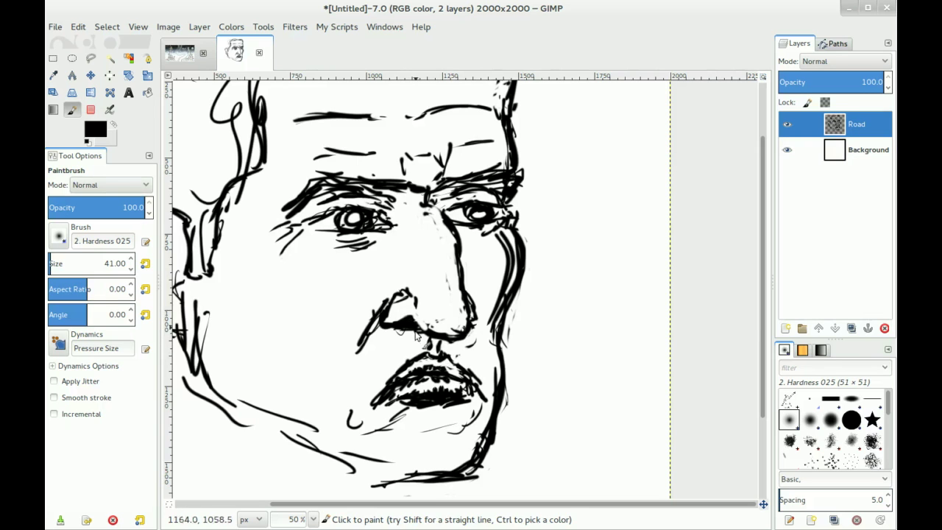
# - Extend the crease from the nostril toward the mouth and dot stubble above the upper lip, reducing the brush size to 21
pyautogui.moveTo(352, 355)
pyautogui.mouseDown()
pyautogui.moveTo(342, 376)
pyautogui.moveTo(399, 316)
pyautogui.mouseUp()
pyautogui.moveTo(412, 271); pyautogui.dragTo(403, 282)
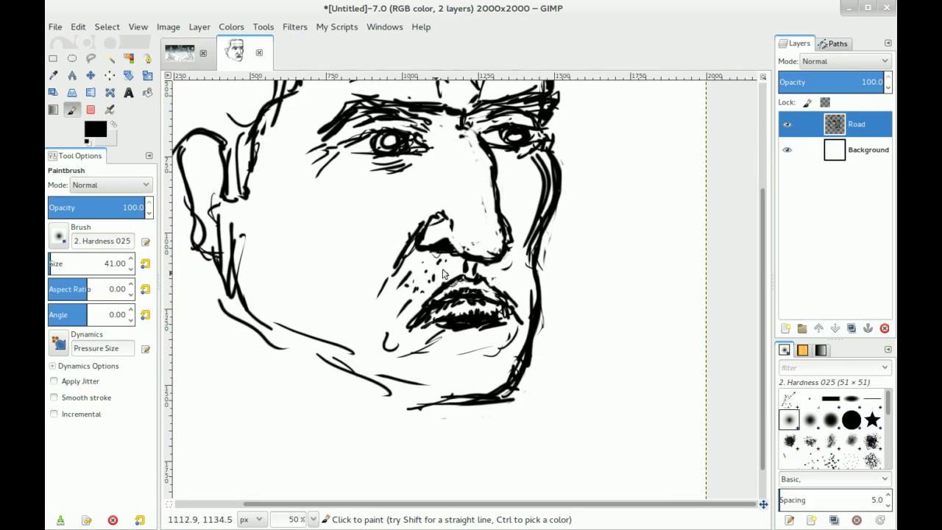
pyautogui.hotkey('shift', '[')
pyautogui.press('[')
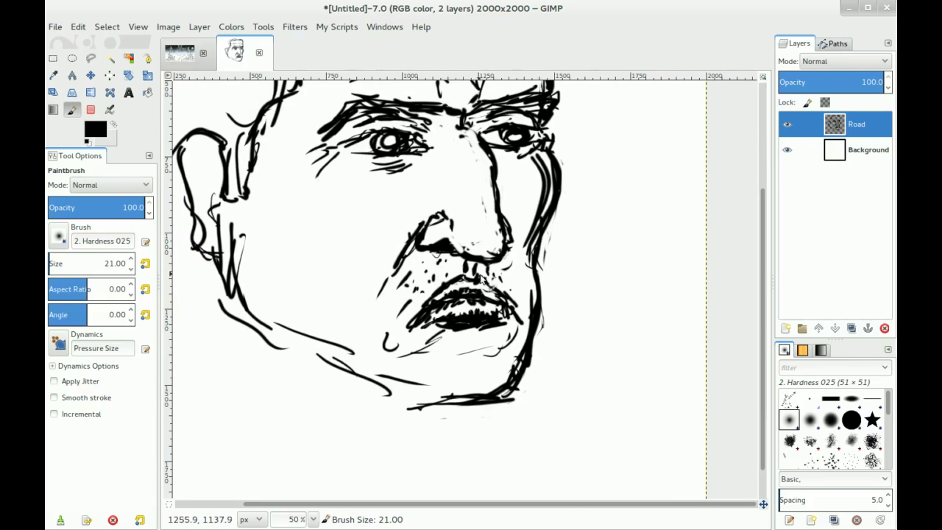
# - Sketch fine hair strokes directly beneath the lower lip and beside the left corner of the mouth
pyautogui.moveTo(472, 333)
pyautogui.mouseDown()
pyautogui.moveTo(482, 340)
pyautogui.moveTo(464, 354)
pyautogui.mouseUp()
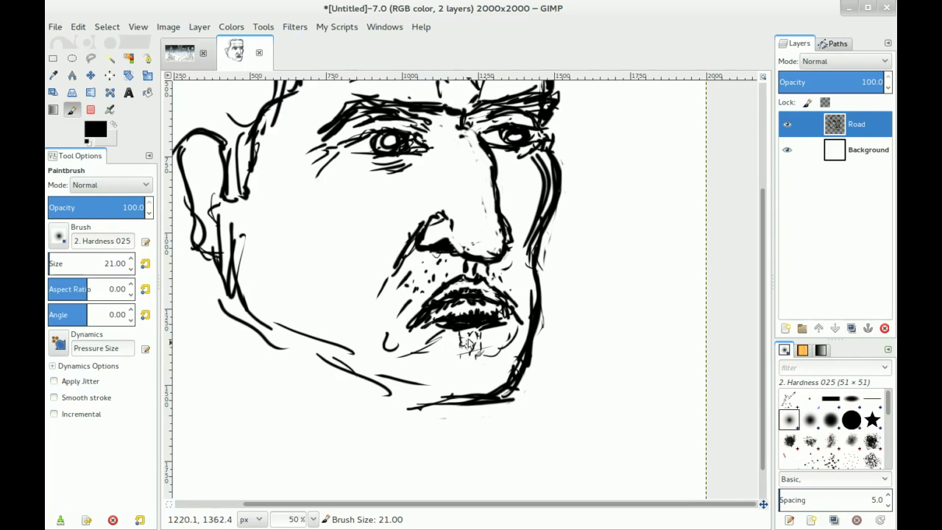
pyautogui.moveTo(483, 356); pyautogui.dragTo(495, 347)
pyautogui.moveTo(412, 330)
pyautogui.mouseDown()
pyautogui.moveTo(419, 357)
pyautogui.moveTo(444, 333)
pyautogui.mouseUp()
pyautogui.hotkey('shift', 'e')
pyautogui.press('p')
# - Cover the chin with short vertical stubble strokes down to the jawline, continuing a little to its left
pyautogui.moveTo(400, 356)
pyautogui.mouseDown()
pyautogui.moveTo(435, 359)
pyautogui.moveTo(445, 373)
pyautogui.moveTo(455, 357)
pyautogui.moveTo(426, 346)
pyautogui.moveTo(494, 352)
pyautogui.moveTo(514, 320)
pyautogui.moveTo(510, 356)
pyautogui.moveTo(487, 363)
pyautogui.mouseUp()
pyautogui.moveTo(478, 358)
pyautogui.mouseDown()
pyautogui.moveTo(418, 367)
pyautogui.moveTo(447, 375)
pyautogui.mouseUp()
pyautogui.moveTo(462, 366); pyautogui.dragTo(467, 380)
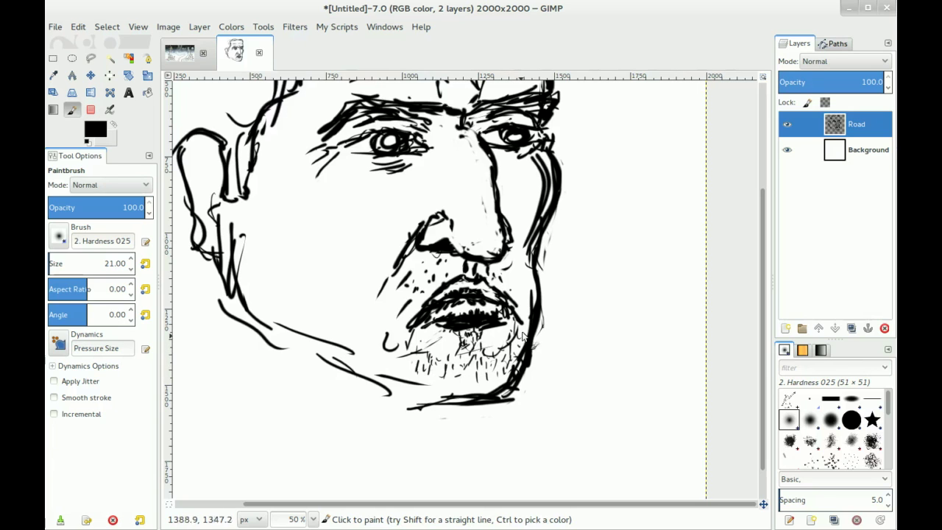
pyautogui.moveTo(478, 371); pyautogui.dragTo(475, 384)
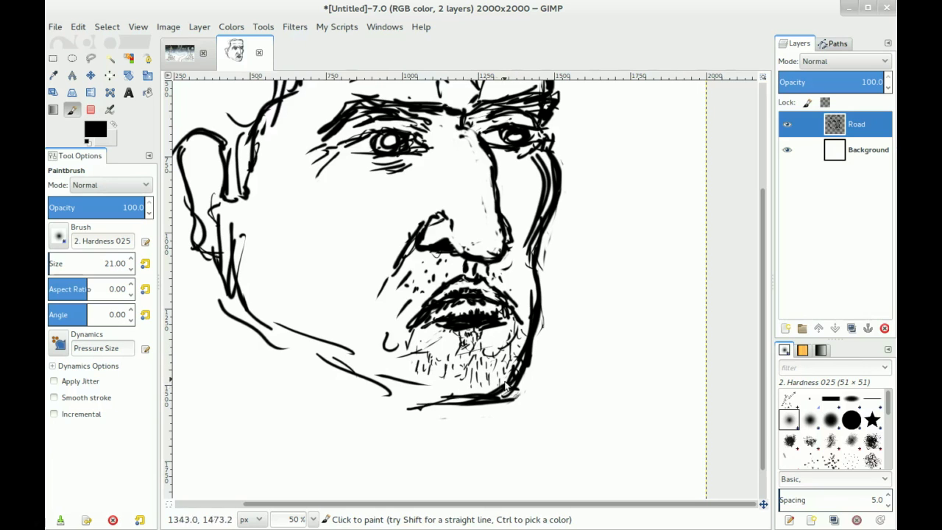
pyautogui.moveTo(397, 362)
pyautogui.mouseDown()
pyautogui.moveTo(446, 393)
pyautogui.moveTo(463, 389)
pyautogui.moveTo(414, 377)
pyautogui.moveTo(429, 402)
pyautogui.mouseUp()
pyautogui.moveTo(444, 386); pyautogui.dragTo(447, 391)
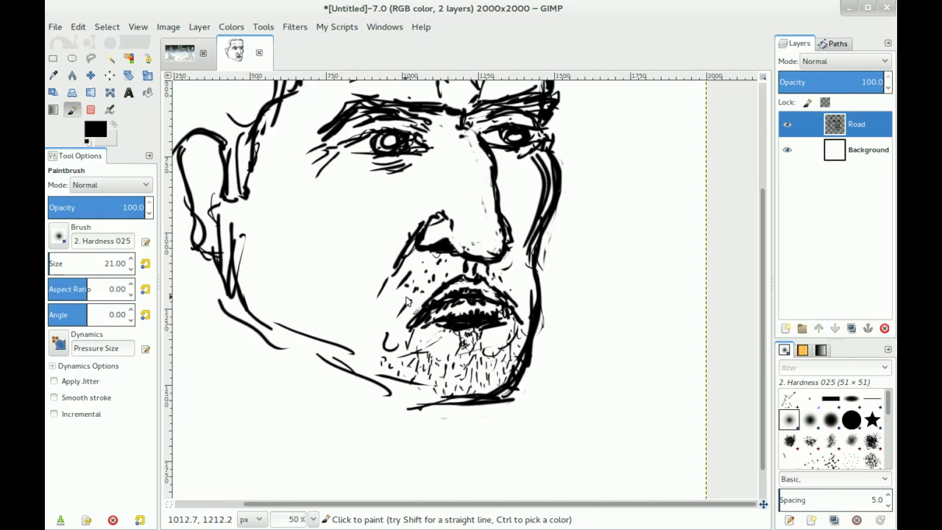
# - Erase the heavy marks beside the mouth and fill the moustache area on both sides with fine stubble
pyautogui.hotkey('shift', 'e')
pyautogui.moveTo(404, 315)
pyautogui.mouseDown()
pyautogui.moveTo(410, 278)
pyautogui.moveTo(405, 296)
pyautogui.mouseUp()
pyautogui.press('p')
pyautogui.moveTo(428, 264)
pyautogui.mouseDown()
pyautogui.moveTo(440, 284)
pyautogui.moveTo(444, 261)
pyautogui.moveTo(425, 287)
pyautogui.mouseUp()
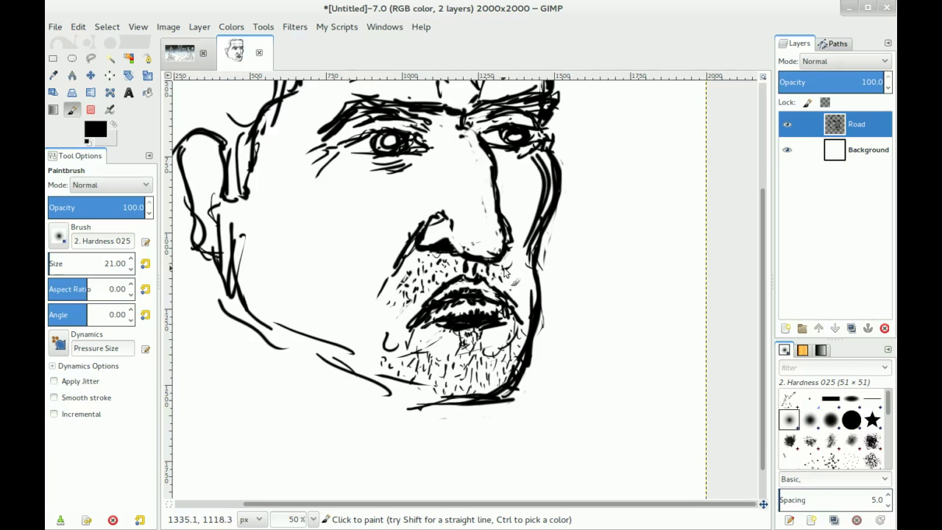
pyautogui.moveTo(513, 278); pyautogui.dragTo(514, 293)
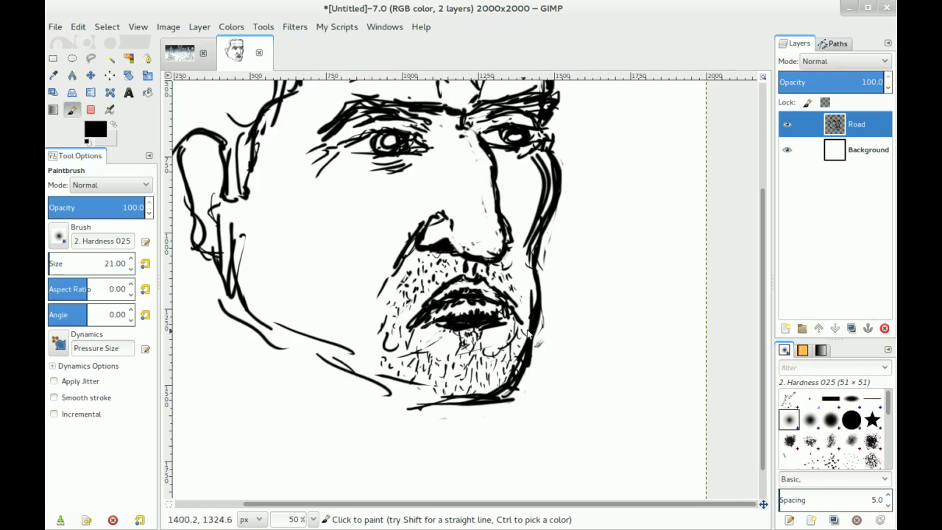
# - Extend the stubble left of the mouth and along the whole jaw up to the ear
pyautogui.moveTo(360, 346)
pyautogui.mouseDown()
pyautogui.moveTo(376, 327)
pyautogui.moveTo(378, 349)
pyautogui.moveTo(402, 355)
pyautogui.moveTo(393, 346)
pyautogui.mouseUp()
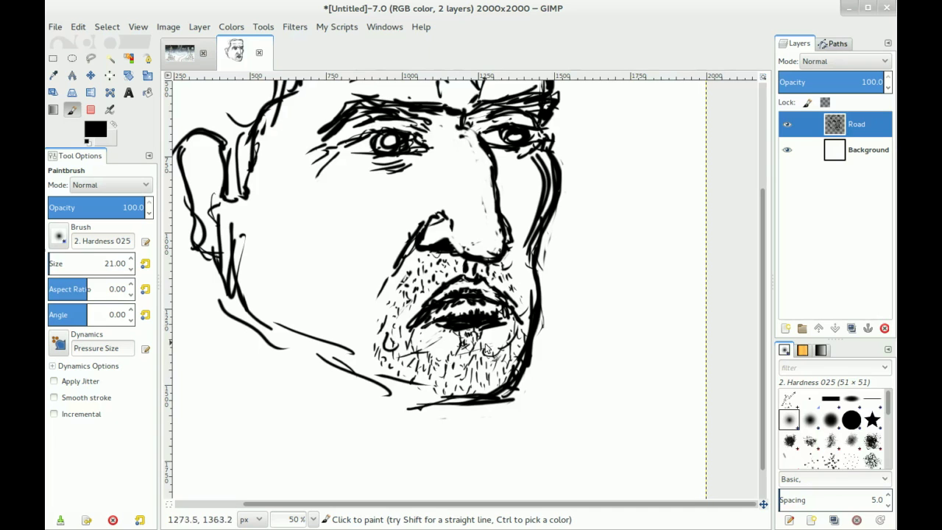
pyautogui.moveTo(367, 332); pyautogui.dragTo(364, 342)
pyautogui.moveTo(284, 225)
pyautogui.mouseDown()
pyautogui.moveTo(340, 212)
pyautogui.moveTo(294, 204)
pyautogui.moveTo(295, 242)
pyautogui.moveTo(274, 219)
pyautogui.moveTo(288, 230)
pyautogui.moveTo(300, 282)
pyautogui.moveTo(302, 257)
pyautogui.moveTo(332, 313)
pyautogui.mouseUp()
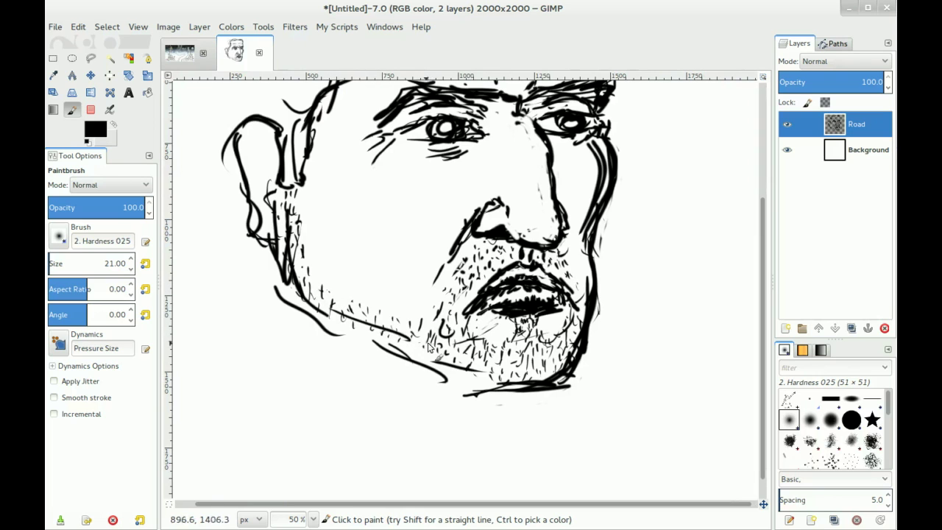
# - Join the jawline into a continuous dark contour from the ear to the chin and erase the old outer jaw line
pyautogui.moveTo(445, 376)
pyautogui.mouseDown()
pyautogui.moveTo(453, 387)
pyautogui.moveTo(516, 395)
pyautogui.moveTo(445, 383)
pyautogui.moveTo(323, 309)
pyautogui.moveTo(352, 335)
pyautogui.moveTo(450, 381)
pyautogui.mouseUp()
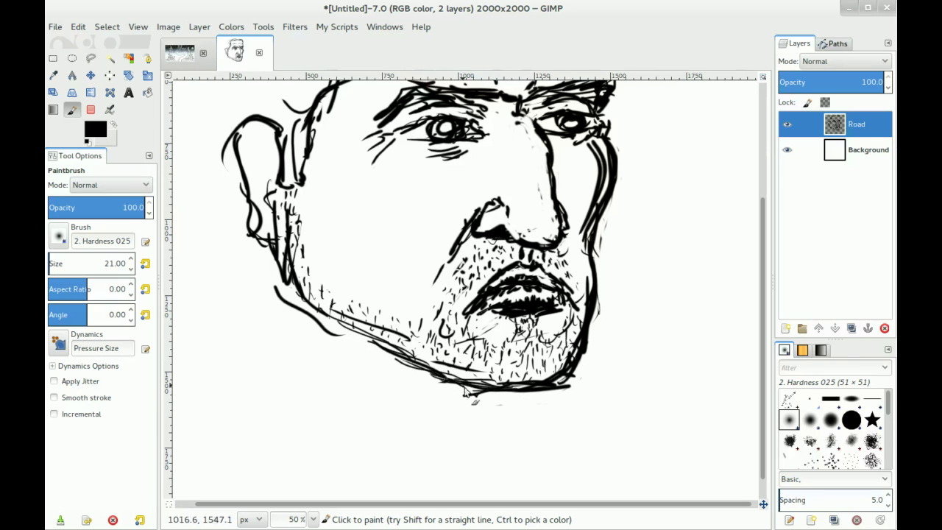
pyautogui.moveTo(298, 231); pyautogui.dragTo(354, 203)
pyautogui.moveTo(340, 166)
pyautogui.mouseDown()
pyautogui.moveTo(340, 204)
pyautogui.moveTo(364, 295)
pyautogui.moveTo(450, 335)
pyautogui.mouseUp()
pyautogui.hotkey('shift', 'e')
pyautogui.moveTo(321, 265)
pyautogui.mouseDown()
pyautogui.moveTo(344, 270)
pyautogui.moveTo(336, 238)
pyautogui.moveTo(323, 241)
pyautogui.moveTo(344, 294)
pyautogui.moveTo(386, 309)
pyautogui.mouseUp()
# - Enlarge the eraser to size 31 and remove the stray lines around the earlobe and the ear's outer edge
pyautogui.press(']')
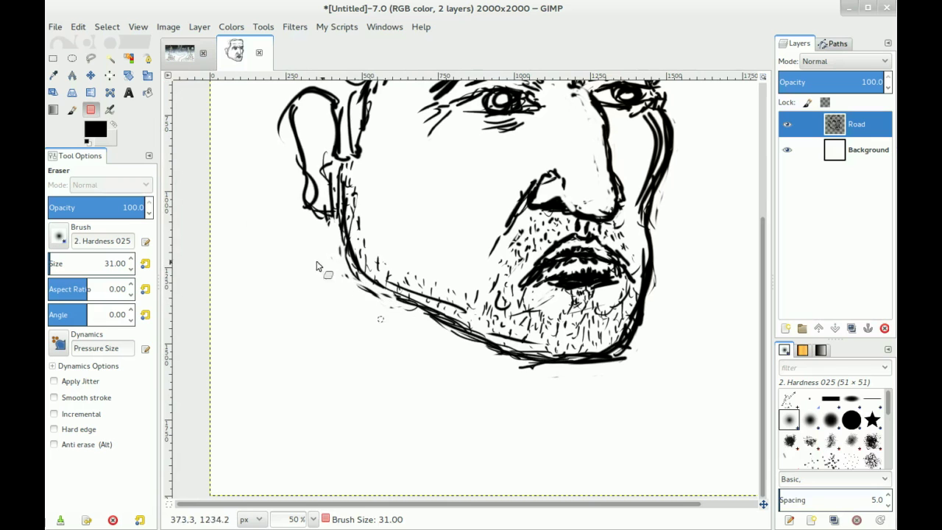
pyautogui.moveTo(321, 170)
pyautogui.mouseDown()
pyautogui.moveTo(313, 187)
pyautogui.moveTo(331, 193)
pyautogui.moveTo(322, 161)
pyautogui.moveTo(348, 255)
pyautogui.mouseUp()
pyautogui.moveTo(314, 197); pyautogui.dragTo(305, 231)
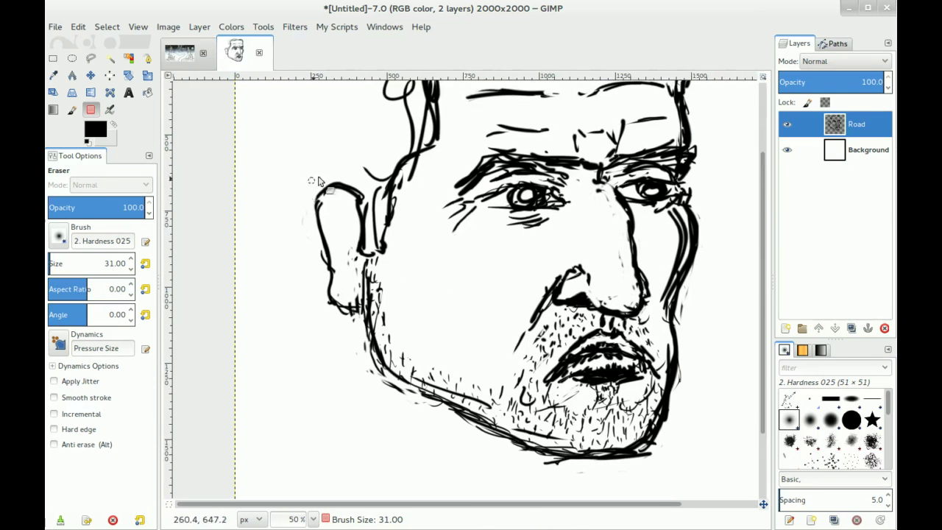
# - Draw the inner folds of the ear and the small flap beside the cheek with the Paintbrush
pyautogui.press('p')
pyautogui.moveTo(352, 208)
pyautogui.mouseDown()
pyautogui.moveTo(360, 285)
pyautogui.moveTo(334, 274)
pyautogui.mouseUp()
pyautogui.moveTo(340, 218); pyautogui.dragTo(338, 269)
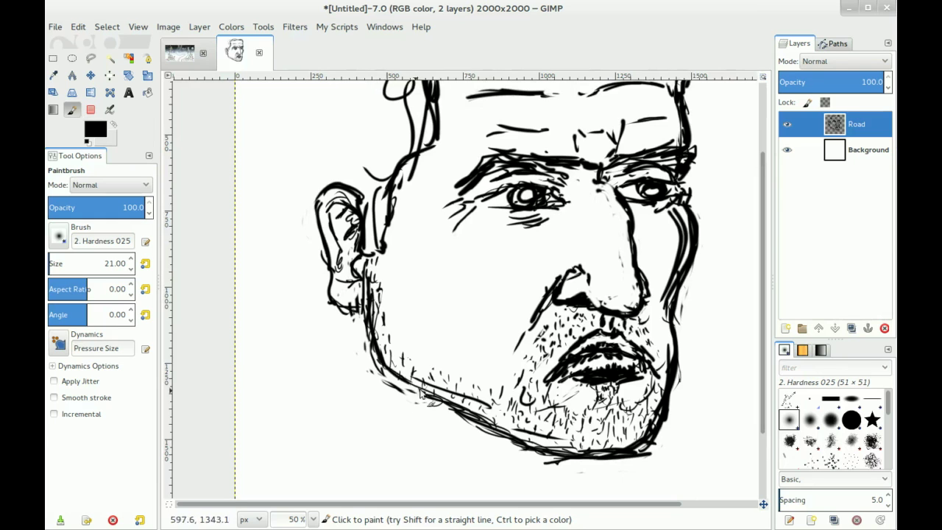
# - Erase the rough marks along the outer edge of the left jaw below the ear
pyautogui.hotkey('shift', 'e')
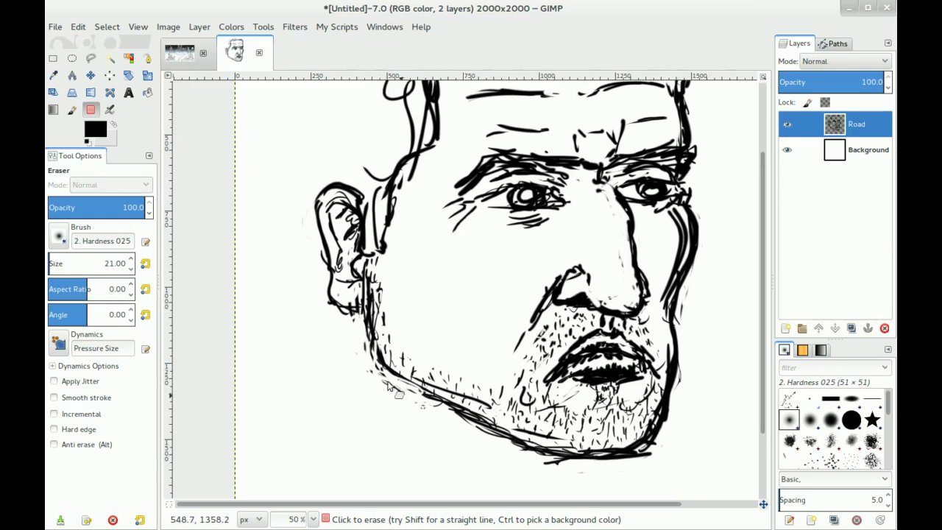
pyautogui.moveTo(447, 389)
pyautogui.mouseDown()
pyautogui.moveTo(482, 404)
pyautogui.moveTo(431, 389)
pyautogui.moveTo(548, 446)
pyautogui.moveTo(556, 438)
pyautogui.moveTo(479, 400)
pyautogui.moveTo(434, 396)
pyautogui.moveTo(385, 439)
pyautogui.mouseUp()
pyautogui.press('p')
# - Paint a dark hairline across the top of the forehead from the left temple to the right edge
pyautogui.moveTo(396, 241); pyautogui.dragTo(410, 247)
pyautogui.moveTo(469, 231); pyautogui.dragTo(447, 244)
pyautogui.press('-')
pyautogui.press('-')
pyautogui.moveTo(496, 195); pyautogui.dragTo(510, 189)
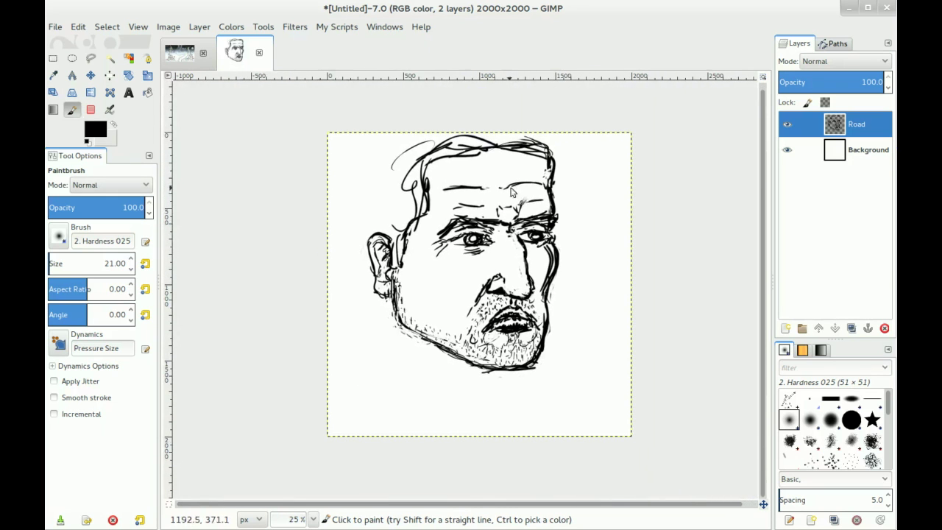
# - Shade the bridge of the nose between the eyebrows with short strokes
pyautogui.scroll(2, 524, 204)
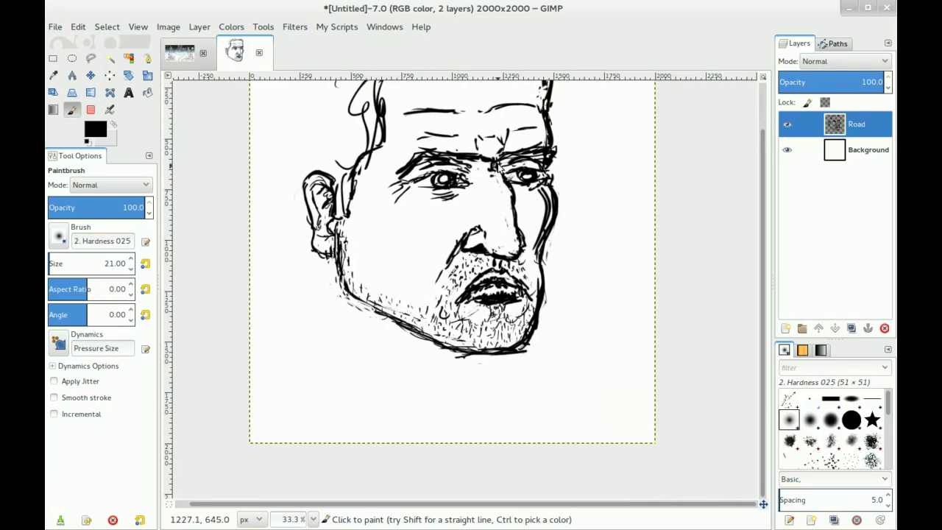
pyautogui.hotkey('shift', 'e')
pyautogui.press('p')
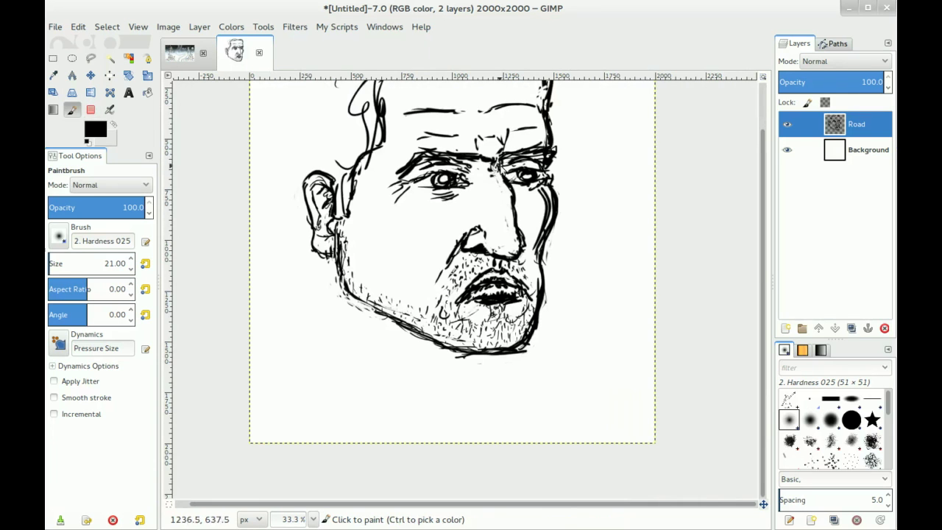
pyautogui.moveTo(458, 175); pyautogui.dragTo(459, 219)
# - Erase stray marks around the left eye's upper lid and inner corner, and paint short lashes along the lid
pyautogui.scroll(2, 437, 217)
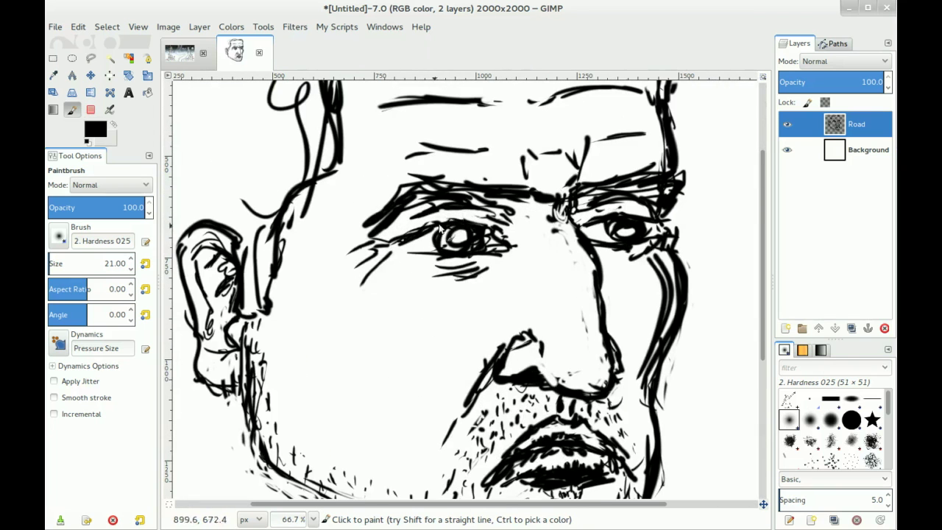
pyautogui.hotkey('shift', 'e')
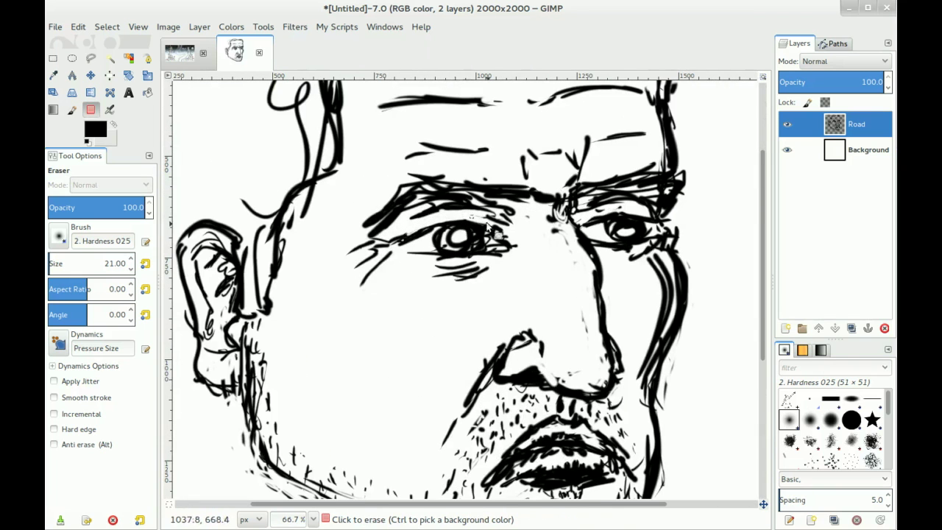
pyautogui.moveTo(499, 235)
pyautogui.mouseDown()
pyautogui.moveTo(465, 212)
pyautogui.moveTo(437, 213)
pyautogui.moveTo(469, 210)
pyautogui.moveTo(431, 224)
pyautogui.mouseUp()
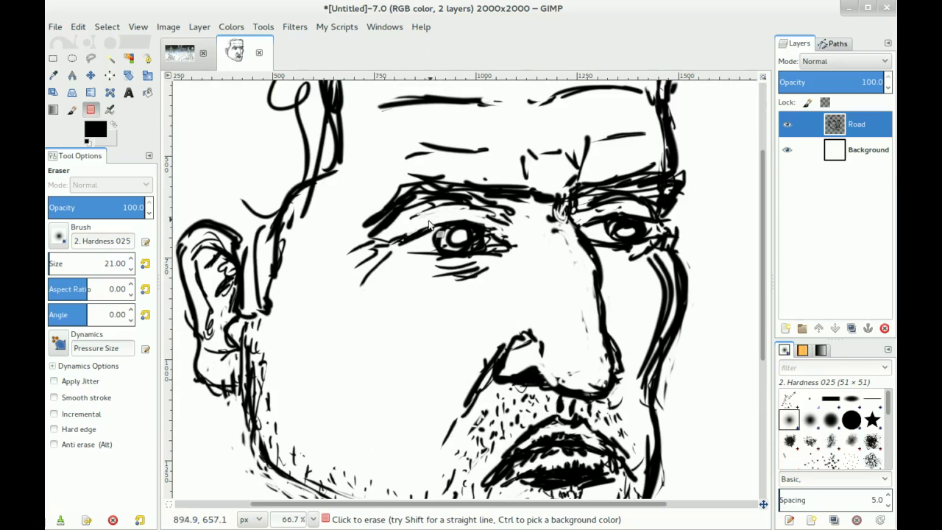
pyautogui.press('p')
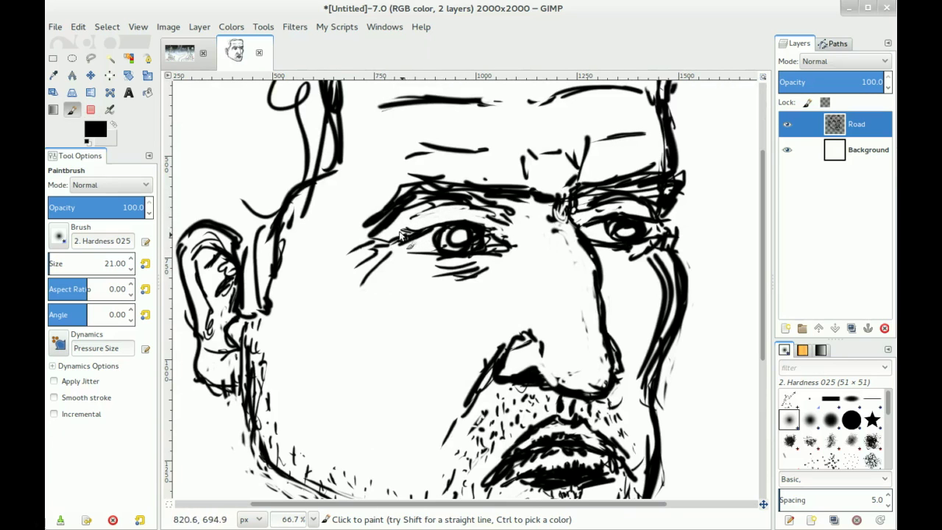
pyautogui.moveTo(426, 225); pyautogui.dragTo(441, 223)
pyautogui.hotkey('shift', 'e')
pyautogui.moveTo(493, 250)
pyautogui.mouseDown()
pyautogui.moveTo(507, 254)
pyautogui.moveTo(487, 253)
pyautogui.moveTo(499, 246)
pyautogui.mouseUp()
pyautogui.press('p')
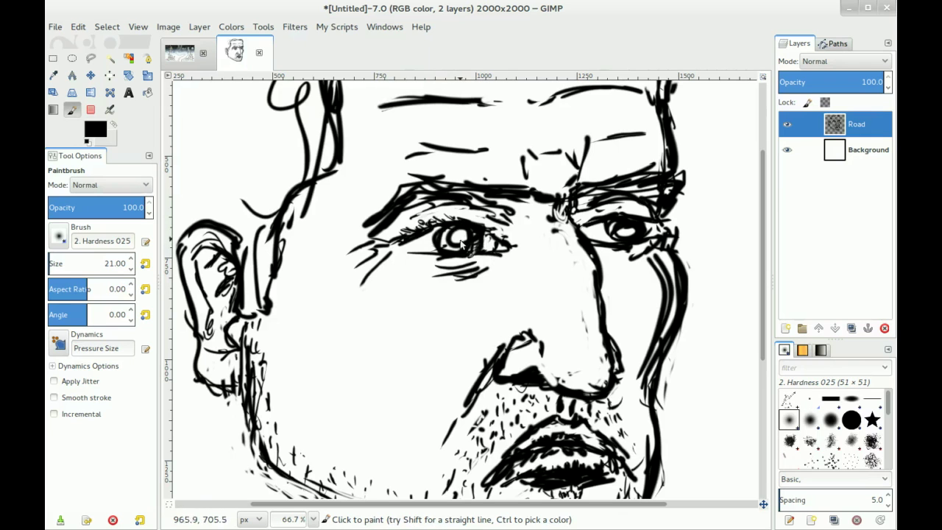
# - Erase the old pupil and rings inside the left eye's iris and repaint the lower lid line
pyautogui.hotkey('shift', 'e')
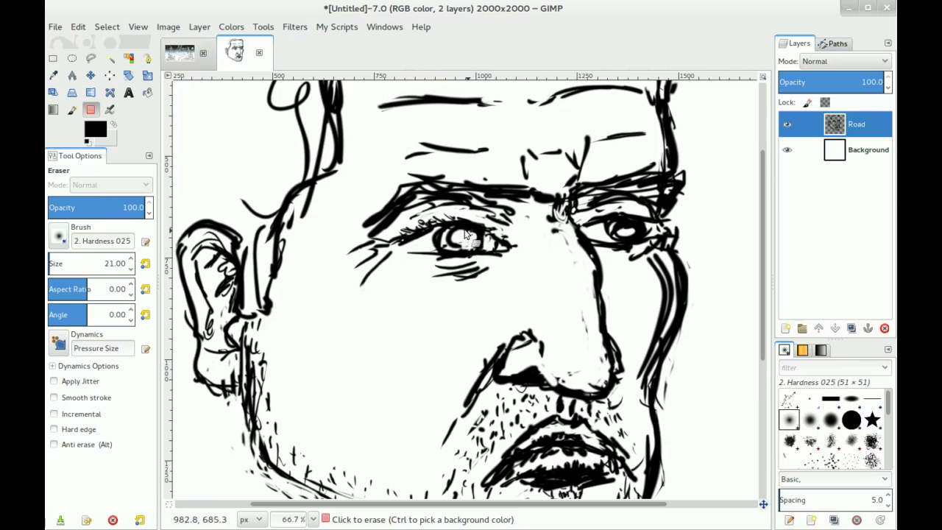
pyautogui.moveTo(466, 247); pyautogui.dragTo(464, 236)
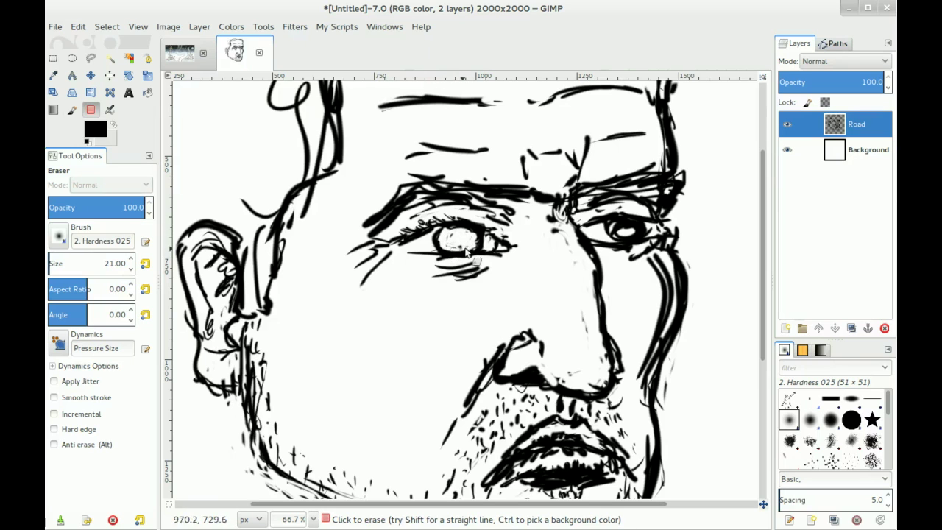
pyautogui.moveTo(451, 256); pyautogui.dragTo(433, 260)
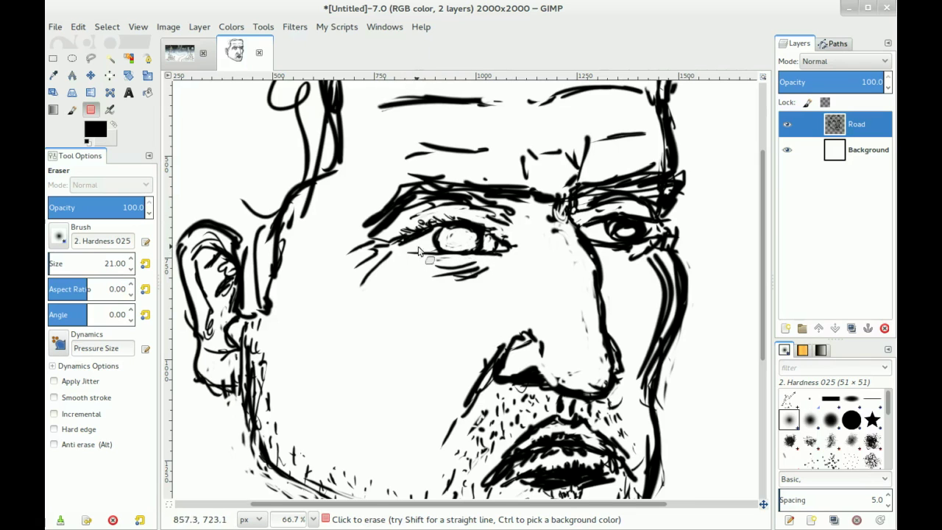
pyautogui.press('p')
pyautogui.moveTo(406, 250); pyautogui.dragTo(477, 256)
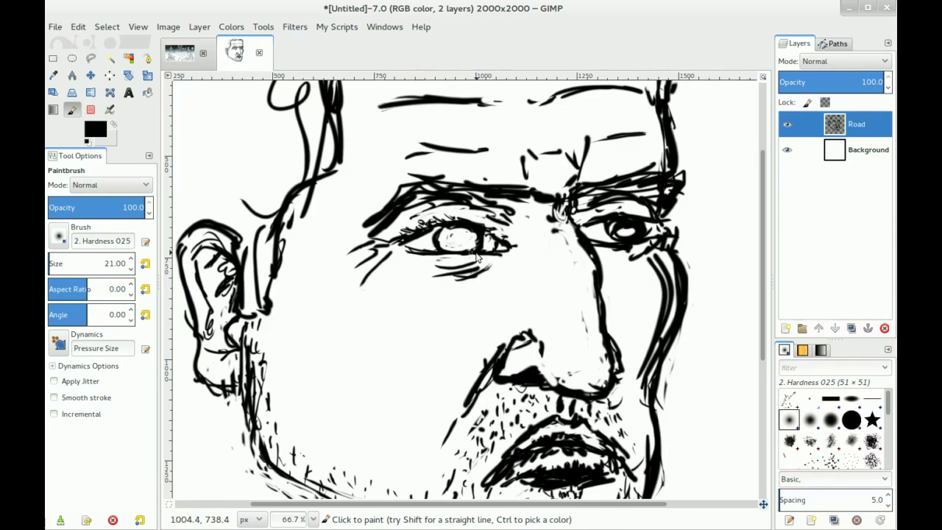
pyautogui.hotkey('shift', 'e')
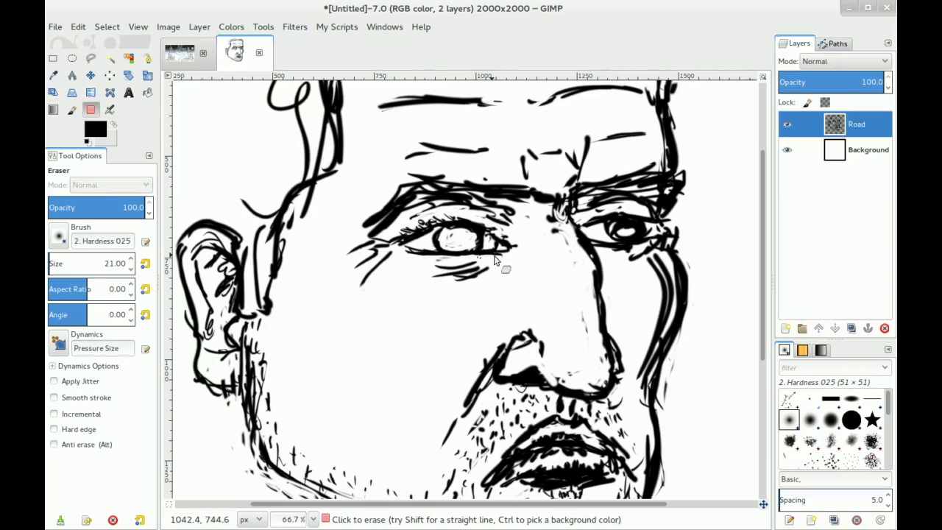
# - Paint a small dark pupil with a highlight and radiating iris strokes in the left eye
pyautogui.press('p')
pyautogui.press('1')
pyautogui.moveTo(455, 246)
pyautogui.mouseDown()
pyautogui.moveTo(471, 240)
pyautogui.moveTo(459, 247)
pyautogui.moveTo(470, 242)
pyautogui.moveTo(455, 239)
pyautogui.mouseUp()
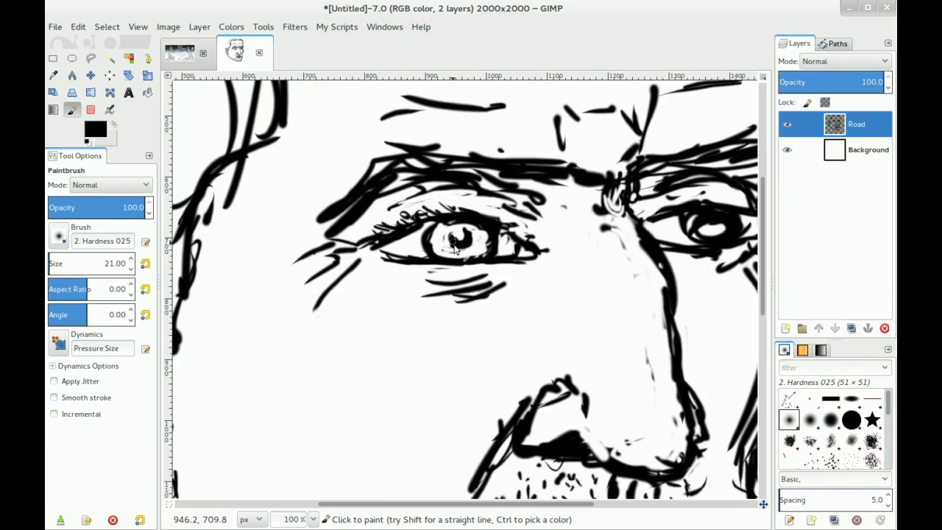
pyautogui.moveTo(441, 238); pyautogui.dragTo(439, 253)
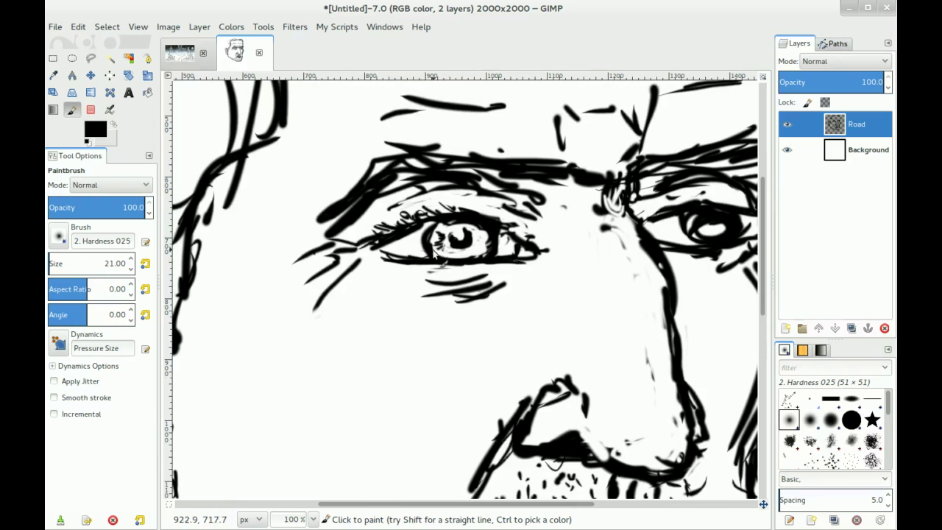
pyautogui.hotkey('shift', 'e')
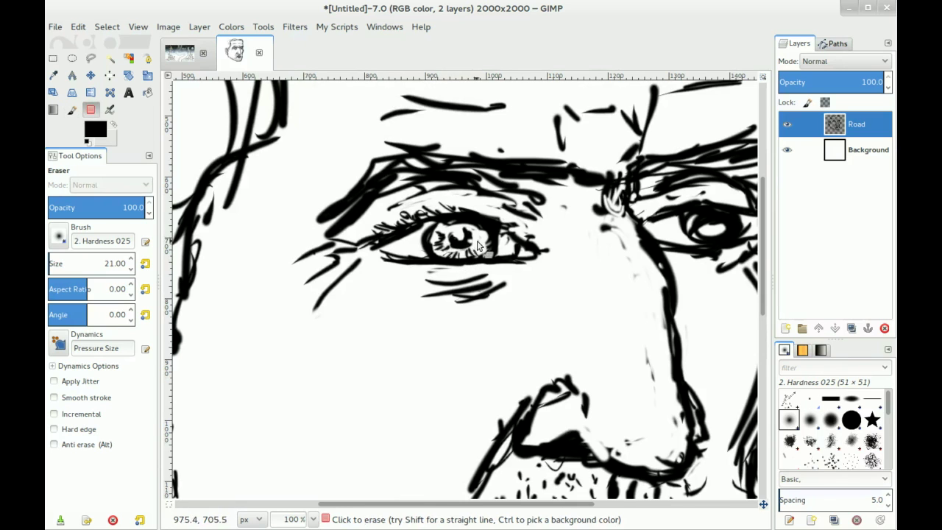
pyautogui.press('p')
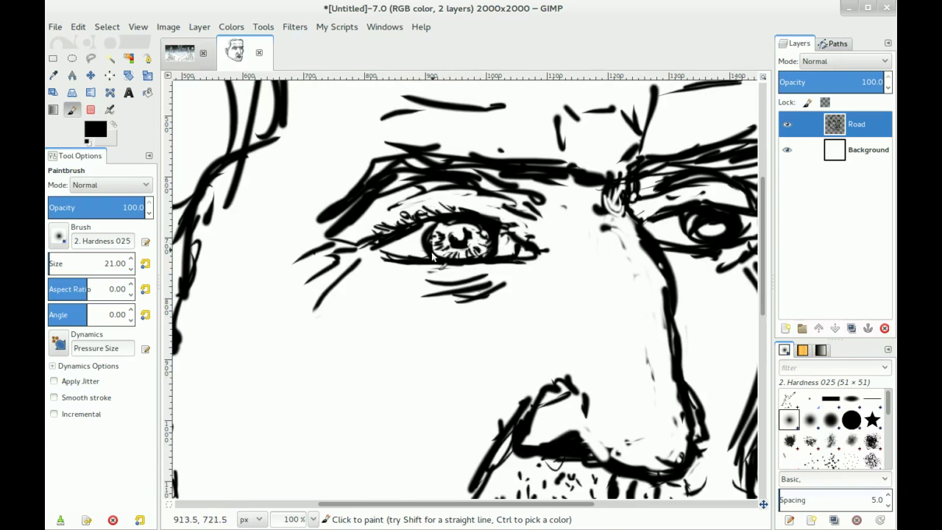
# - Erase the old pupil inside the right eye and clean up the white of the eye near its outer corner
pyautogui.hscroll(5, 581, 202)
pyautogui.moveTo(512, 229)
pyautogui.mouseDown()
pyautogui.moveTo(521, 249)
pyautogui.moveTo(519, 234)
pyautogui.moveTo(546, 239)
pyautogui.moveTo(556, 227)
pyautogui.moveTo(523, 215)
pyautogui.moveTo(542, 216)
pyautogui.moveTo(521, 218)
pyautogui.moveTo(517, 234)
pyautogui.moveTo(554, 239)
pyautogui.moveTo(523, 240)
pyautogui.moveTo(569, 220)
pyautogui.mouseUp()
pyautogui.hotkey('shift', 'e')
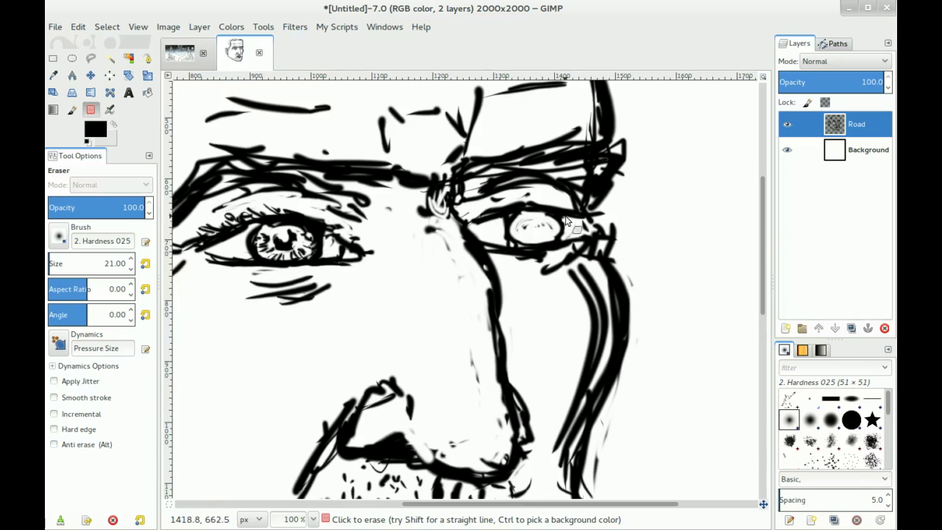
pyautogui.press('p')
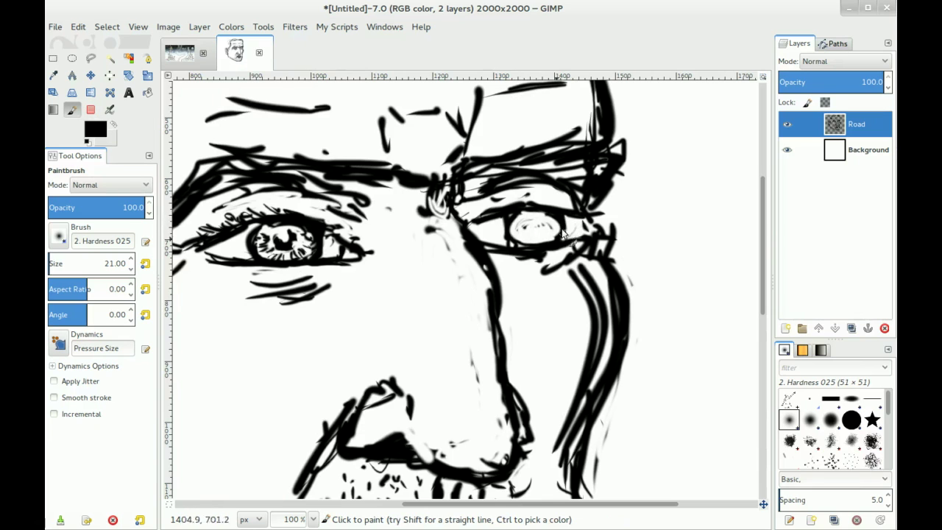
pyautogui.hotkey('shift', 'e')
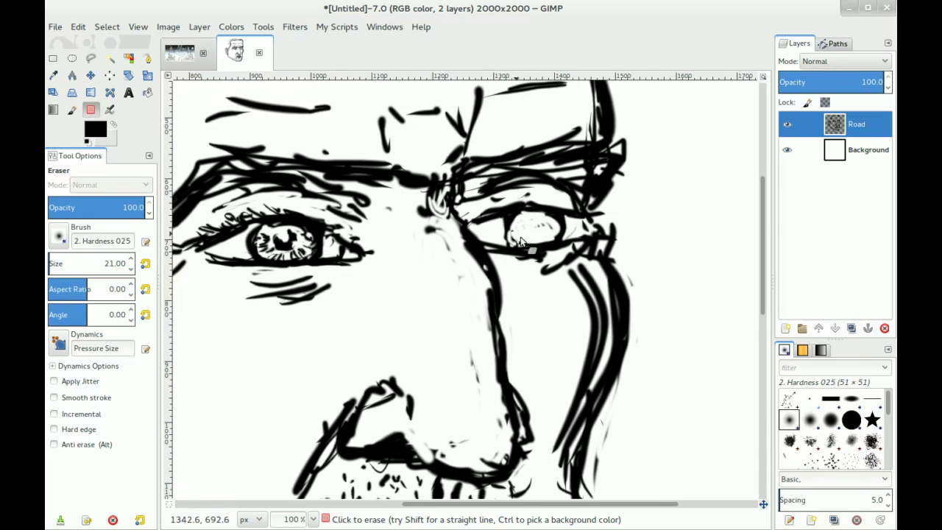
# - Paint a new dark pupil in the center of the right eye's iris
pyautogui.press('p')
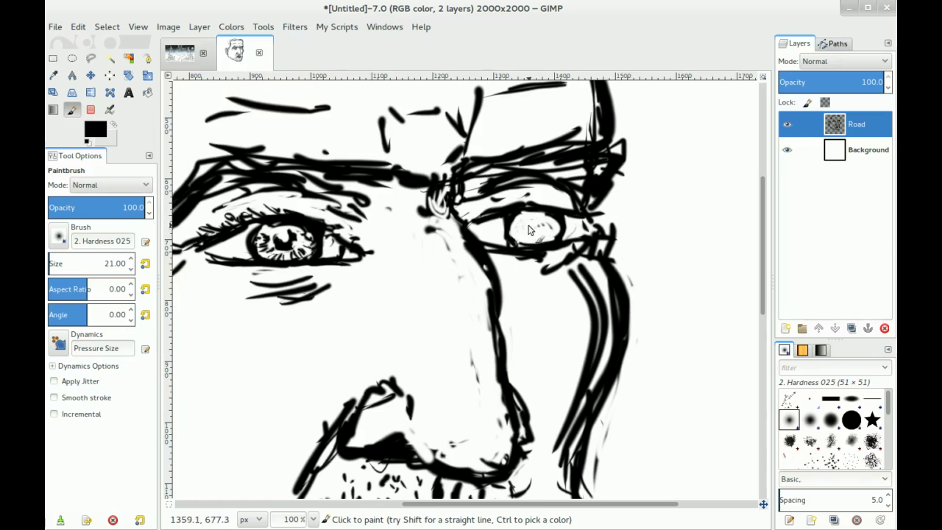
pyautogui.moveTo(534, 236)
pyautogui.mouseDown()
pyautogui.moveTo(541, 225)
pyautogui.moveTo(531, 234)
pyautogui.mouseUp()
pyautogui.press('-')
pyautogui.press('-')
pyautogui.press('-')
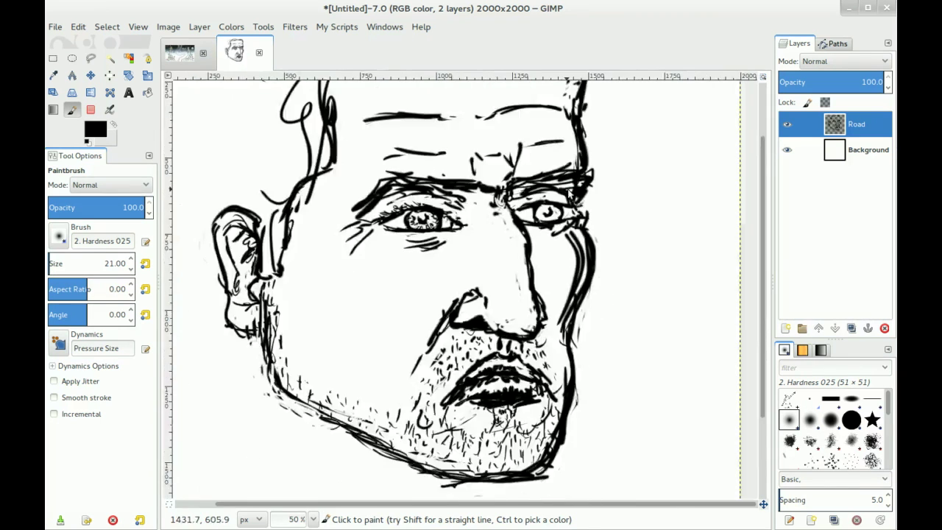
# - Add fine radiating strokes around the pupil in the right eye's iris
pyautogui.press('+')
pyautogui.press('+')
pyautogui.press('+')
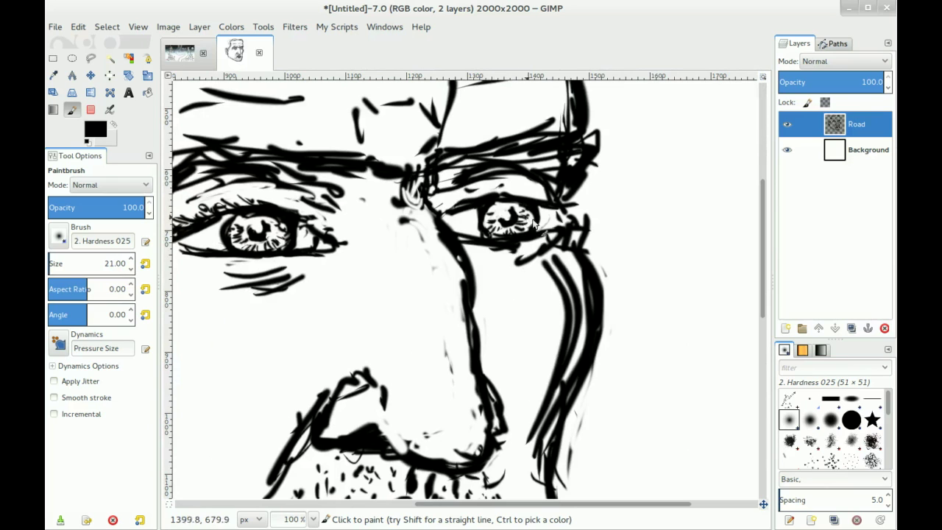
pyautogui.hotkey('shift', 'e')
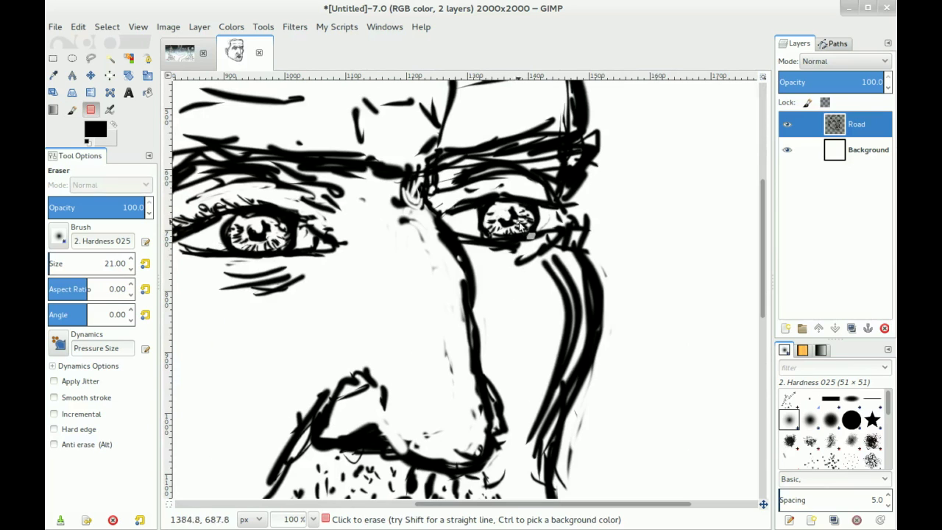
pyautogui.press('p')
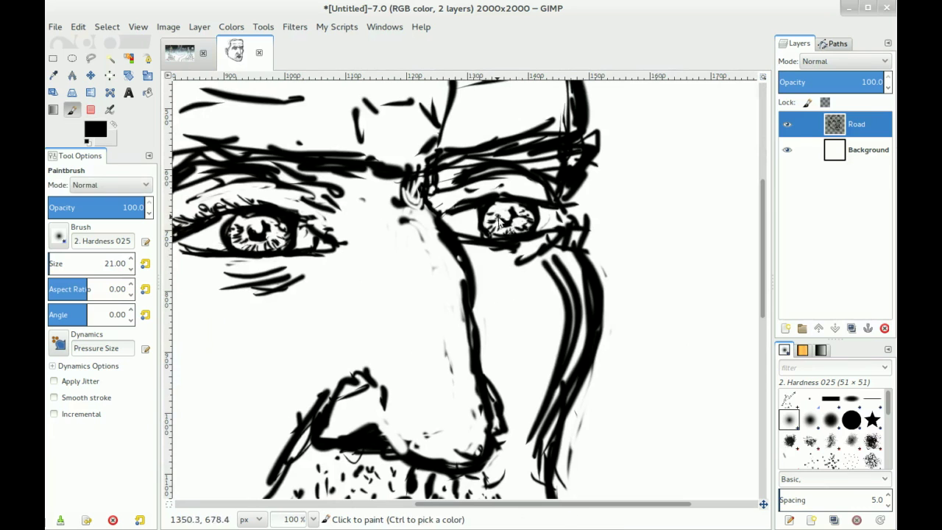
pyautogui.moveTo(499, 221); pyautogui.dragTo(513, 212)
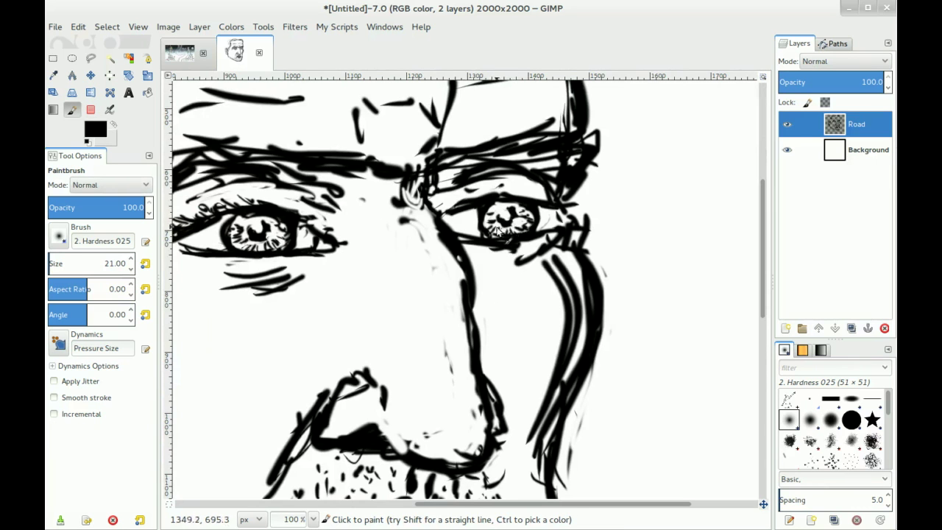
# - Erase the heavy marks below the right eye's lower lid and paint fine crease lines beneath it
pyautogui.scroll(-4, 507, 221)
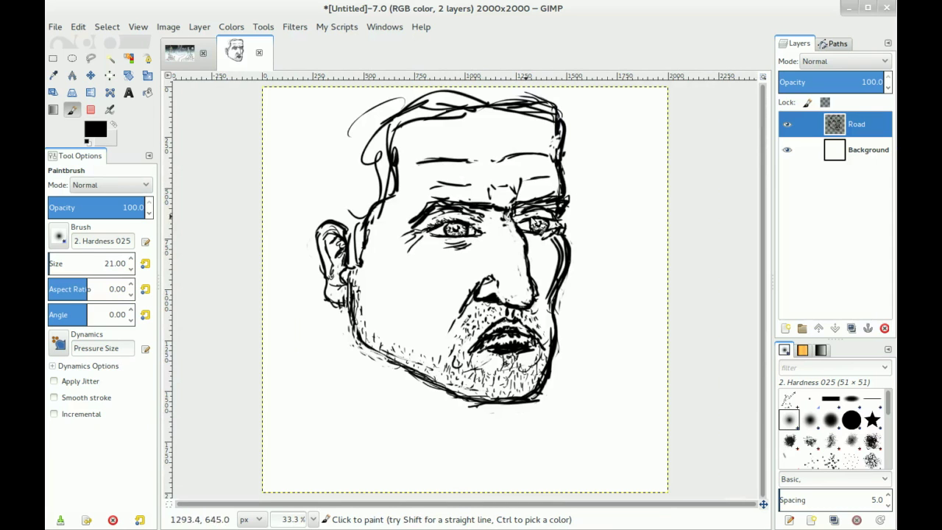
pyautogui.scroll(2, 565, 229)
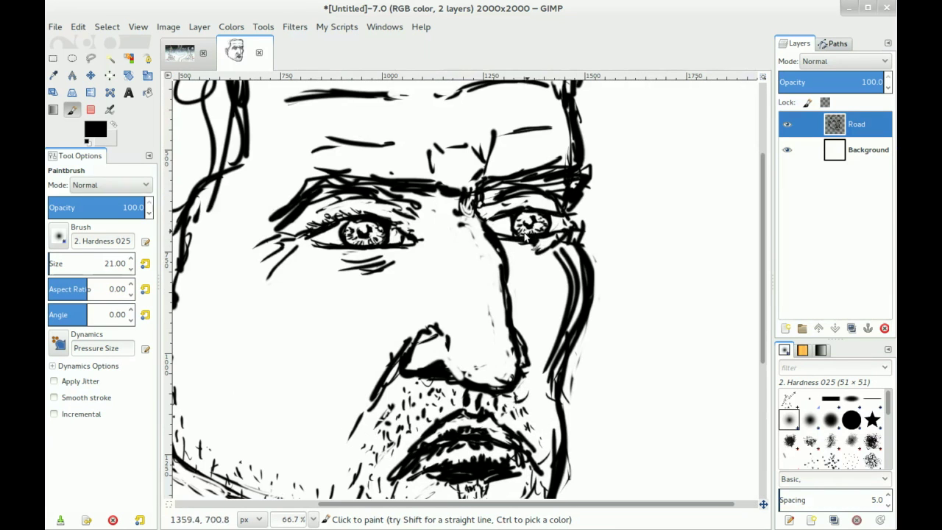
pyautogui.hotkey('shift', 'e')
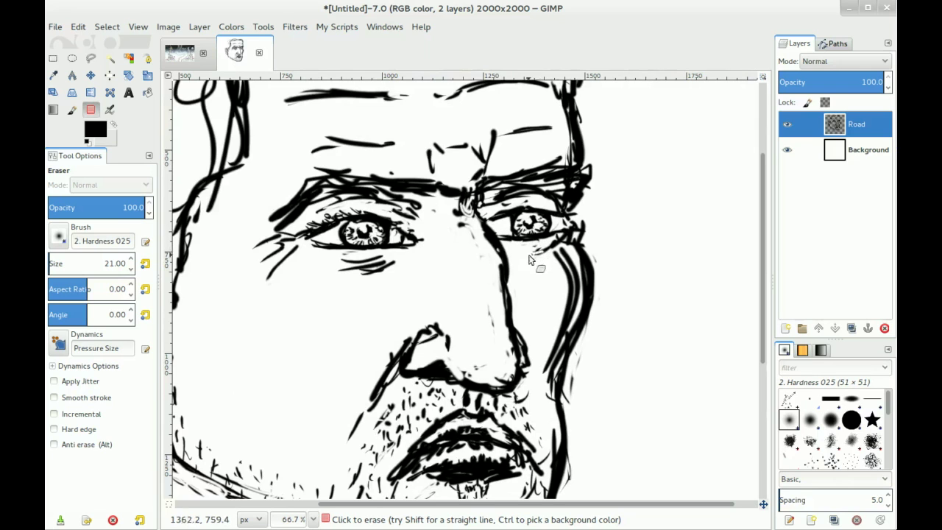
pyautogui.press('p')
pyautogui.moveTo(535, 255); pyautogui.dragTo(537, 262)
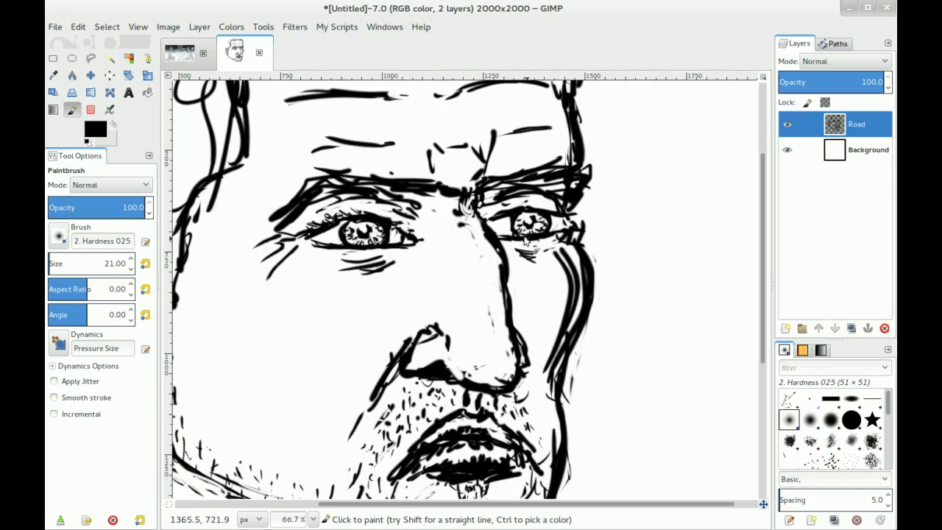
# - Touch up the left eye's inner corner and the creases under both eyes with small paint and eraser strokes
pyautogui.moveTo(480, 246); pyautogui.dragTo(530, 228)
pyautogui.moveTo(452, 243); pyautogui.dragTo(486, 239)
pyautogui.hotkey('shift', 'e')
pyautogui.moveTo(422, 242)
pyautogui.mouseDown()
pyautogui.moveTo(454, 240)
pyautogui.moveTo(434, 257)
pyautogui.moveTo(436, 245)
pyautogui.moveTo(468, 238)
pyautogui.moveTo(437, 243)
pyautogui.moveTo(472, 237)
pyautogui.moveTo(435, 242)
pyautogui.moveTo(473, 243)
pyautogui.moveTo(439, 256)
pyautogui.mouseUp()
pyautogui.press('p')
pyautogui.moveTo(625, 231); pyautogui.dragTo(563, 243)
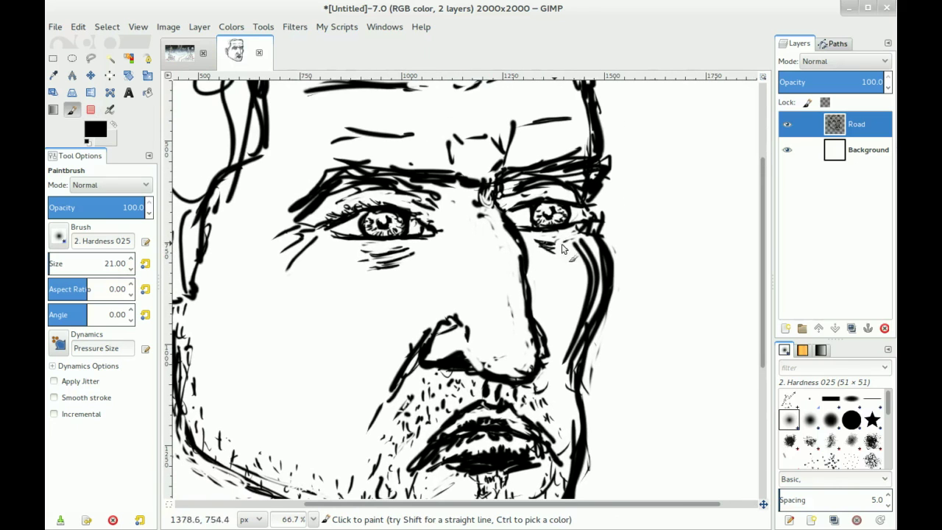
# - Enlarge the Eraser to size 31 and erase the doubled inner lines along the right cheekbone
pyautogui.hotkey('shift', 'e')
pyautogui.press(']')
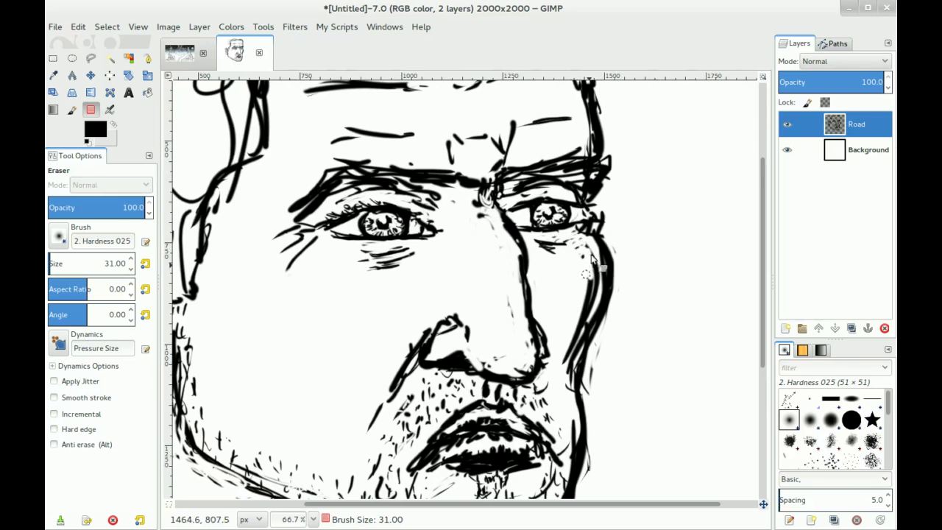
pyautogui.moveTo(598, 272)
pyautogui.mouseDown()
pyautogui.moveTo(592, 313)
pyautogui.moveTo(567, 357)
pyautogui.moveTo(578, 256)
pyautogui.moveTo(556, 276)
pyautogui.moveTo(552, 309)
pyautogui.moveTo(584, 300)
pyautogui.moveTo(597, 324)
pyautogui.mouseUp()
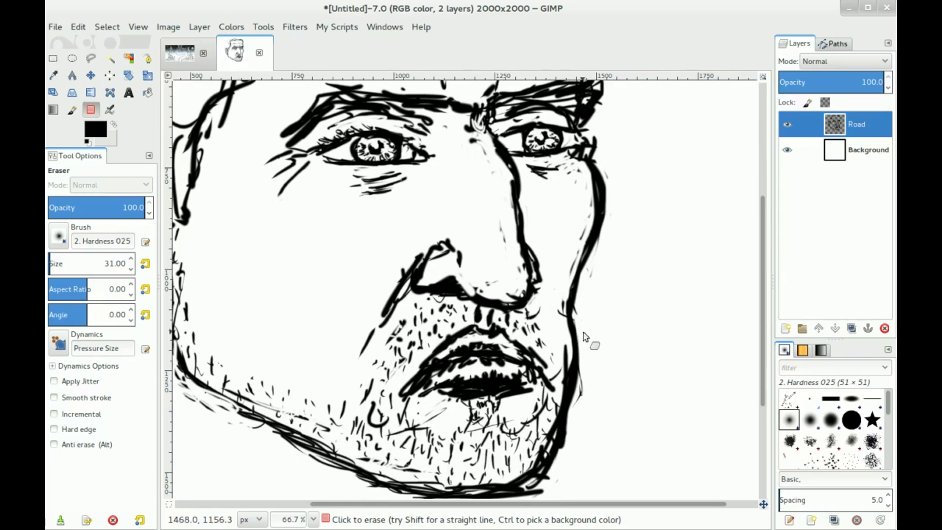
# - Refine the right cheek contour beside the mouth, alternating Paintbrush strokes with Eraser trimming to smooth the outline
pyautogui.press('p')
pyautogui.hotkey('shift', 'e')
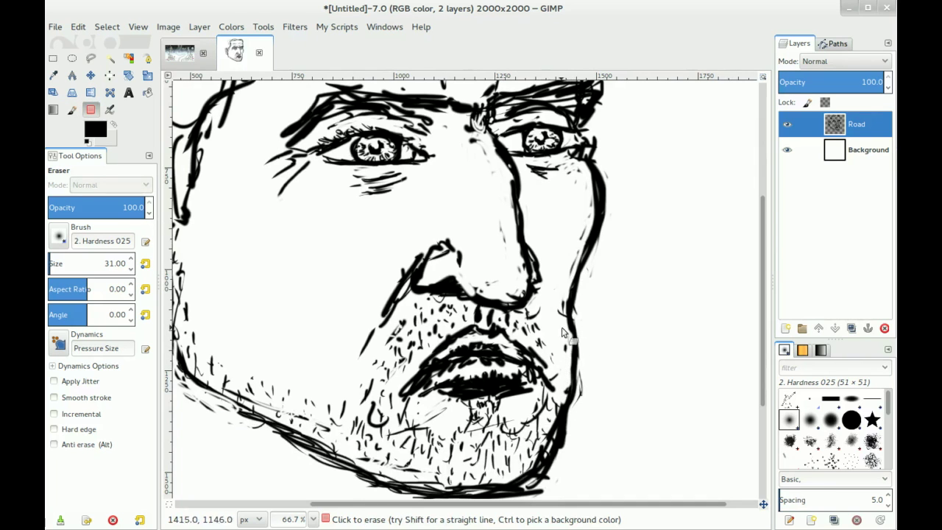
pyautogui.press('p')
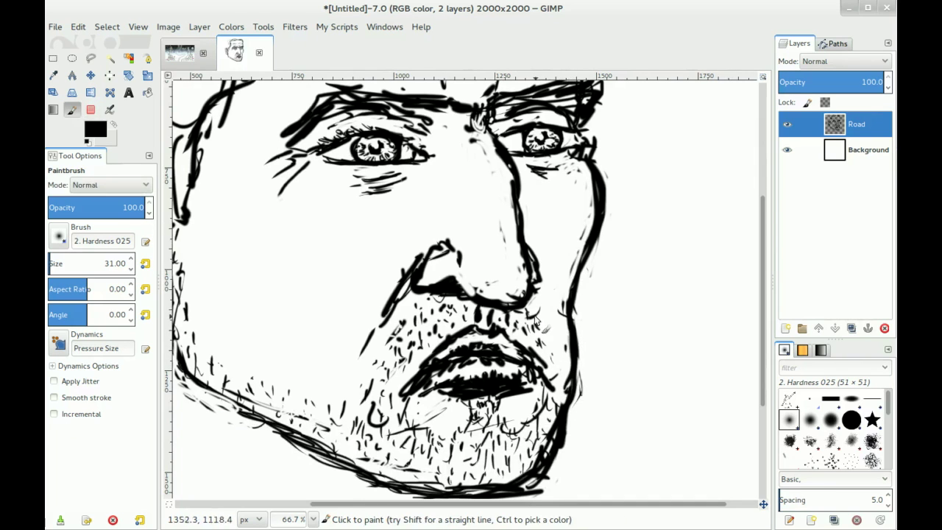
pyautogui.hotkey('shift', 'e')
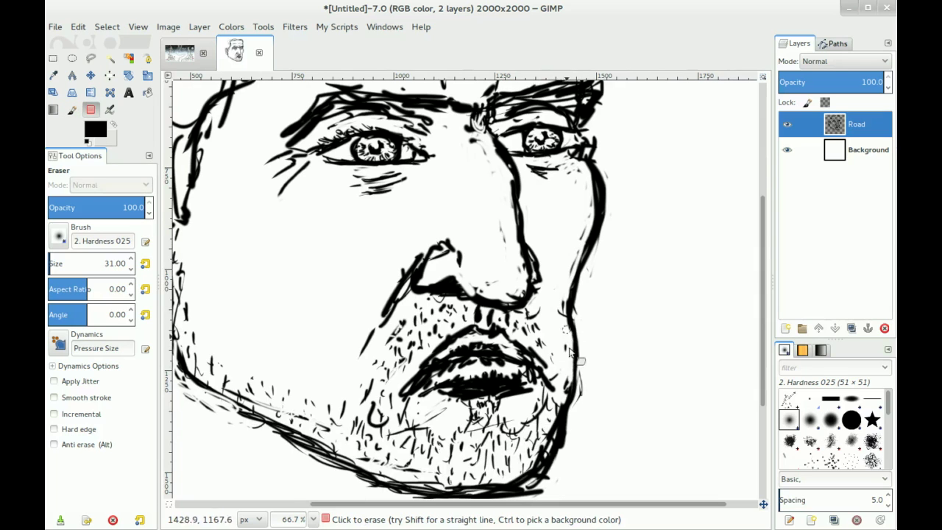
pyautogui.press('p')
pyautogui.hotkey('shift', 'e')
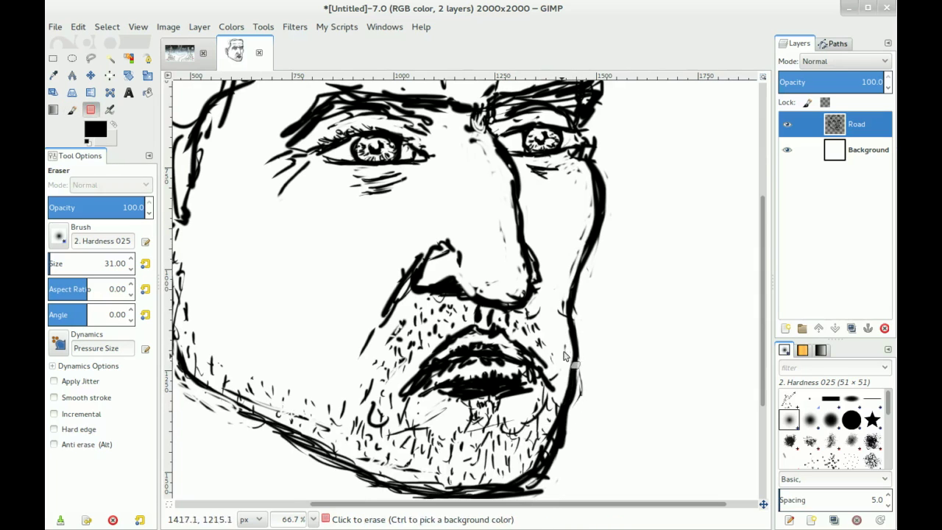
pyautogui.press('p')
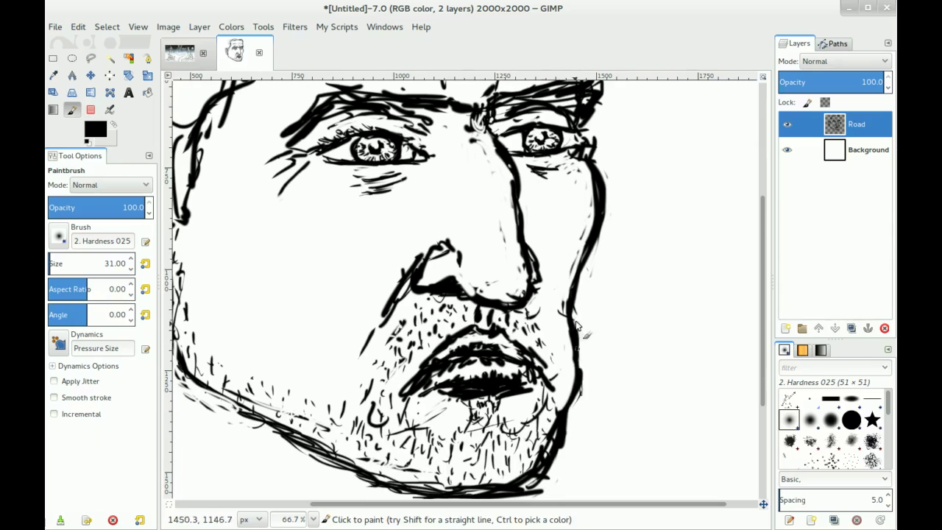
# - Erase the rough outer edge and stray marks along the chin and lower jaw outline
pyautogui.hotkey('shift', 'e')
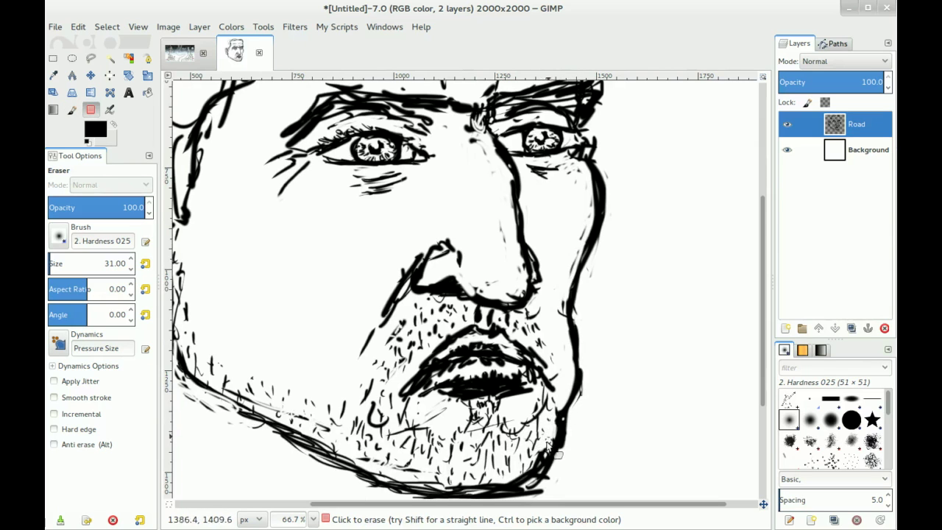
pyautogui.moveTo(568, 433)
pyautogui.mouseDown()
pyautogui.moveTo(559, 453)
pyautogui.moveTo(530, 496)
pyautogui.mouseUp()
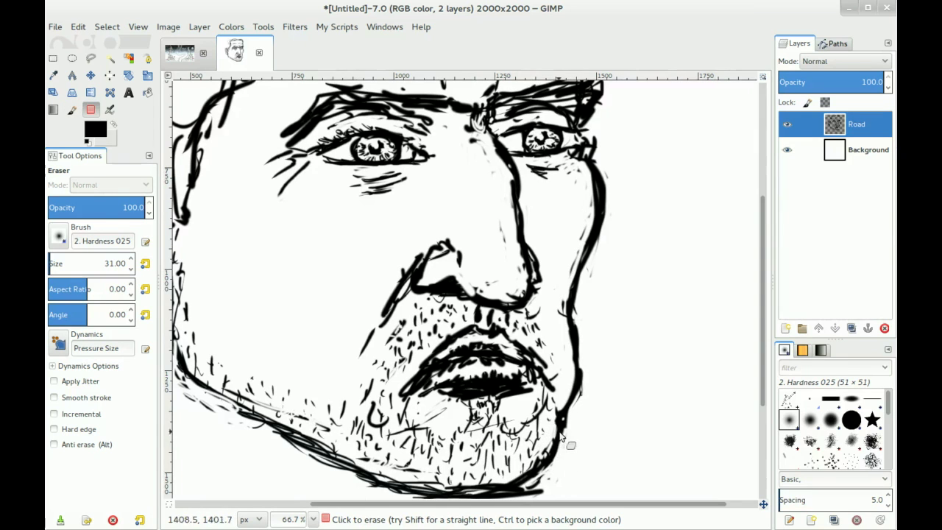
pyautogui.moveTo(507, 463); pyautogui.dragTo(573, 399)
pyautogui.moveTo(610, 423)
pyautogui.mouseDown()
pyautogui.moveTo(559, 439)
pyautogui.moveTo(606, 427)
pyautogui.moveTo(452, 436)
pyautogui.moveTo(547, 444)
pyautogui.moveTo(500, 443)
pyautogui.mouseUp()
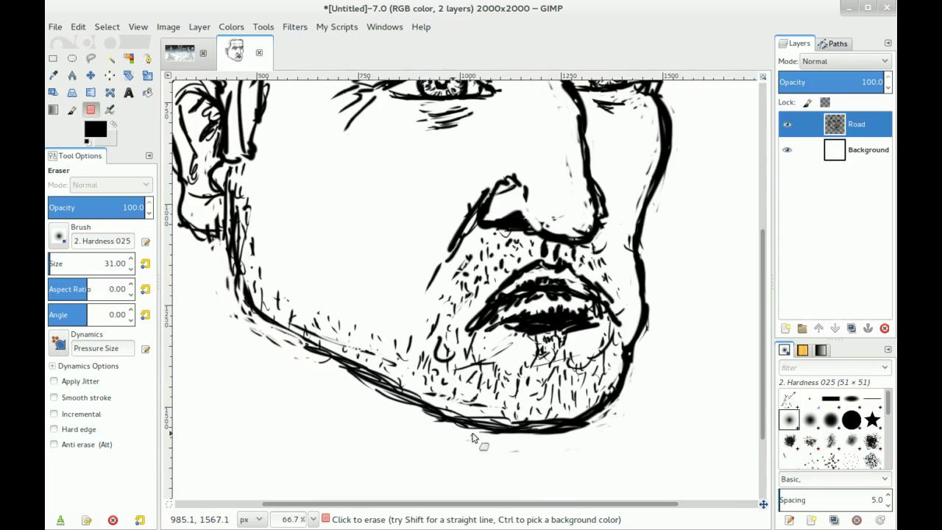
pyautogui.moveTo(357, 386); pyautogui.dragTo(440, 427)
pyautogui.moveTo(321, 364)
pyautogui.mouseDown()
pyautogui.moveTo(400, 410)
pyautogui.moveTo(425, 373)
pyautogui.mouseUp()
# - Paint heavier shading into the crease between the left eye's upper lid and its eyebrow
pyautogui.moveTo(497, 219); pyautogui.dragTo(448, 304)
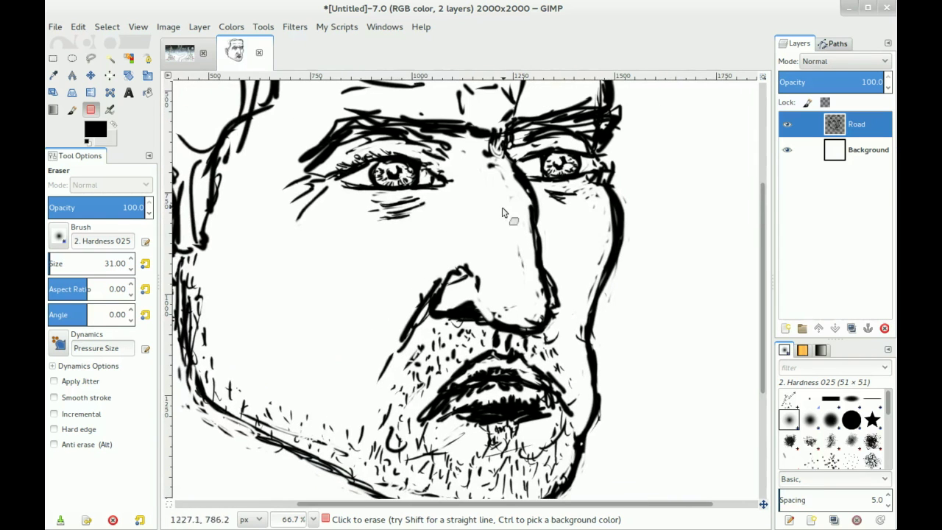
pyautogui.moveTo(534, 218); pyautogui.dragTo(502, 265)
pyautogui.press('p')
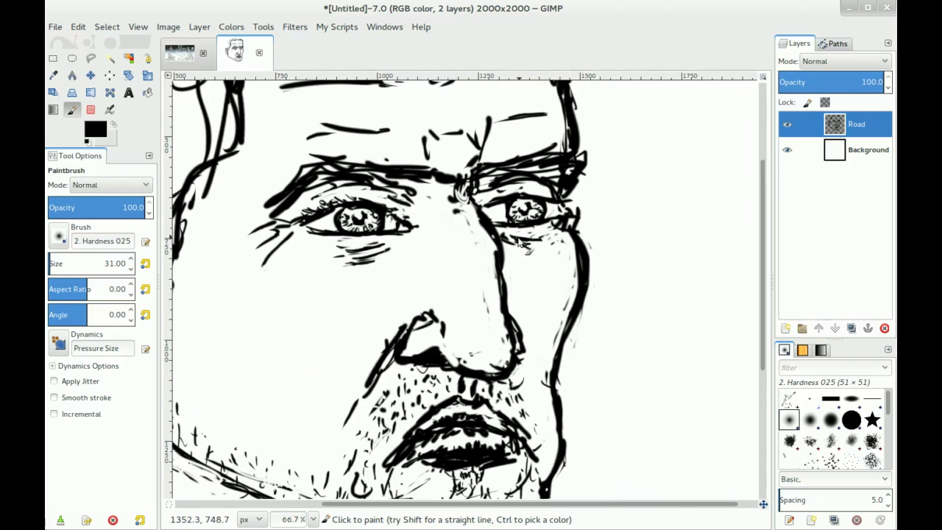
pyautogui.hscroll(-2, 324, 235)
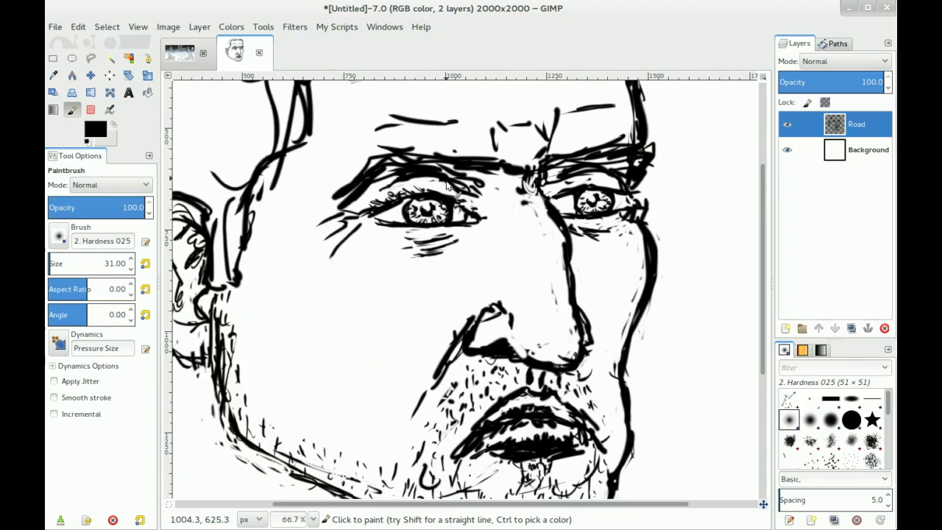
pyautogui.hotkey('shift', 'e')
pyautogui.press('p')
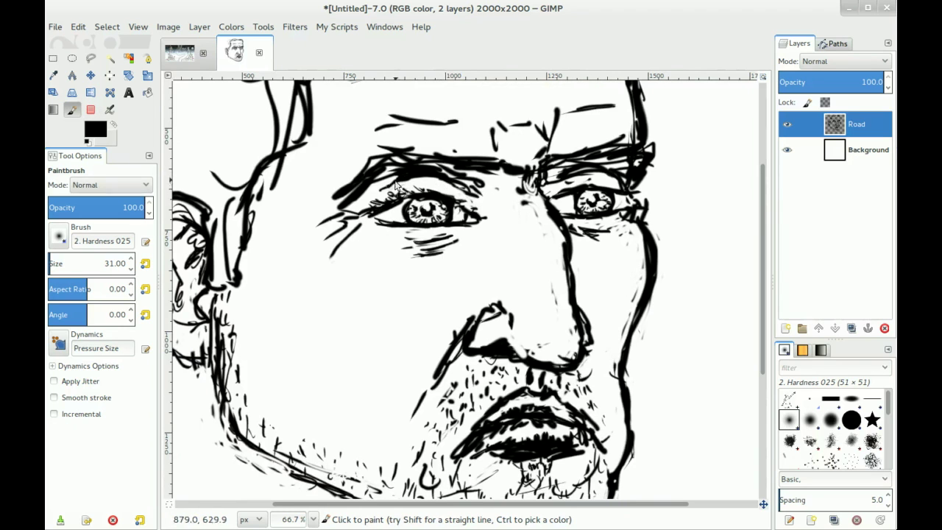
pyautogui.moveTo(442, 178); pyautogui.dragTo(460, 187)
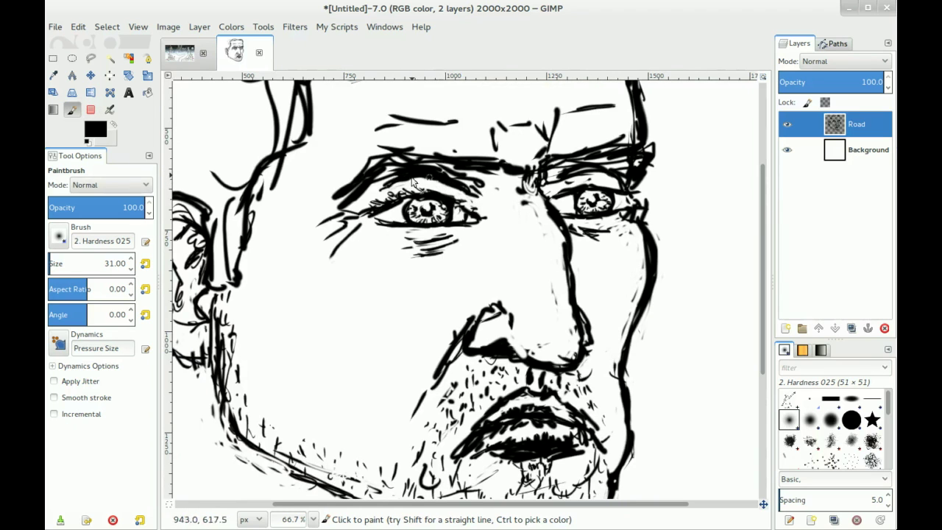
pyautogui.moveTo(608, 176)
pyautogui.mouseDown()
pyautogui.moveTo(550, 187)
pyautogui.moveTo(526, 204)
pyautogui.moveTo(548, 195)
pyautogui.moveTo(574, 203)
pyautogui.moveTo(526, 182)
pyautogui.moveTo(578, 184)
pyautogui.moveTo(510, 180)
pyautogui.moveTo(536, 189)
pyautogui.mouseUp()
pyautogui.hotkey('shift', 'e')
pyautogui.press('p')
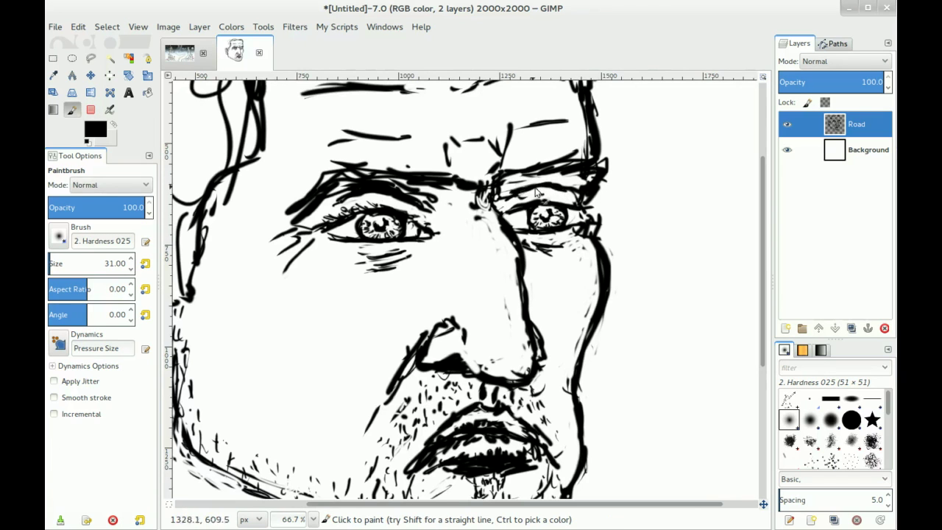
# - Erase the heavy shading above the left eye and touch up its upper lid and inner corner with the Paintbrush
pyautogui.hotkey('shift', 'e')
pyautogui.moveTo(404, 195)
pyautogui.mouseDown()
pyautogui.moveTo(386, 195)
pyautogui.moveTo(411, 196)
pyautogui.moveTo(415, 207)
pyautogui.moveTo(414, 192)
pyautogui.moveTo(442, 205)
pyautogui.moveTo(392, 193)
pyautogui.moveTo(442, 202)
pyautogui.moveTo(368, 175)
pyautogui.moveTo(324, 191)
pyautogui.moveTo(336, 211)
pyautogui.moveTo(590, 179)
pyautogui.moveTo(536, 148)
pyautogui.mouseUp()
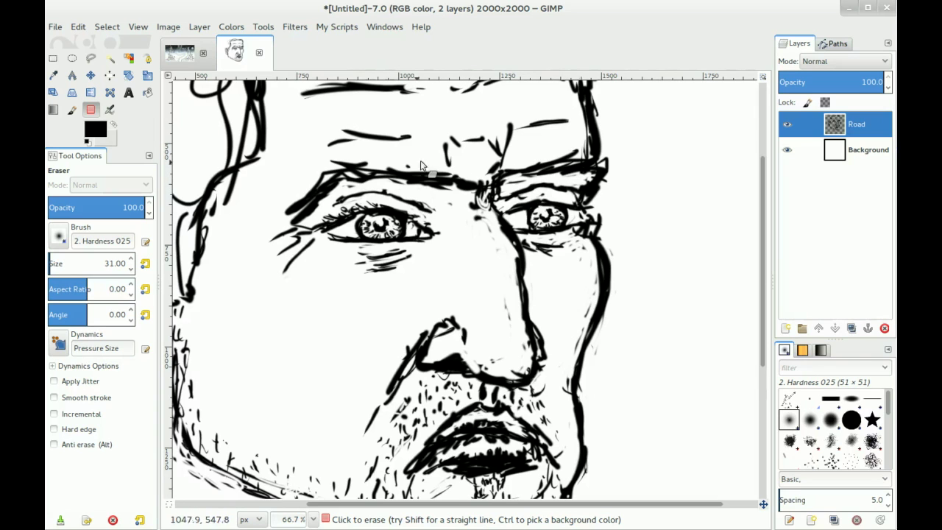
pyautogui.press('p')
pyautogui.moveTo(435, 227); pyautogui.dragTo(431, 218)
pyautogui.hotkey('shift', 'e')
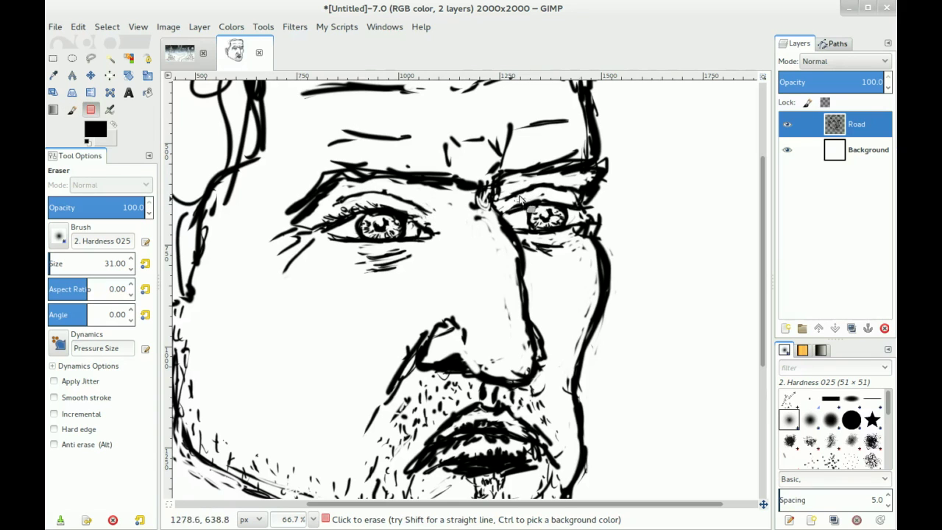
# - Paint fine strokes over both upper eyelids and at the outer corners of both eyes
pyautogui.press('p')
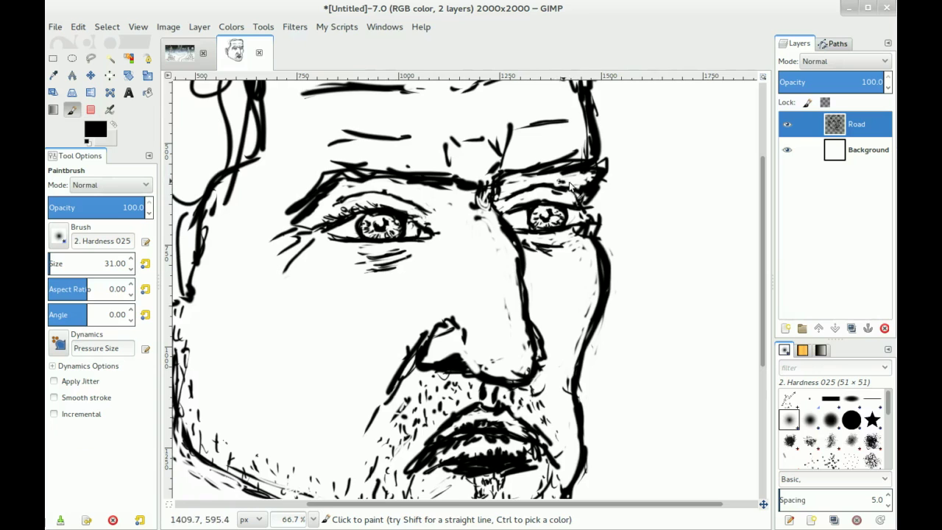
pyautogui.moveTo(331, 201); pyautogui.dragTo(323, 213)
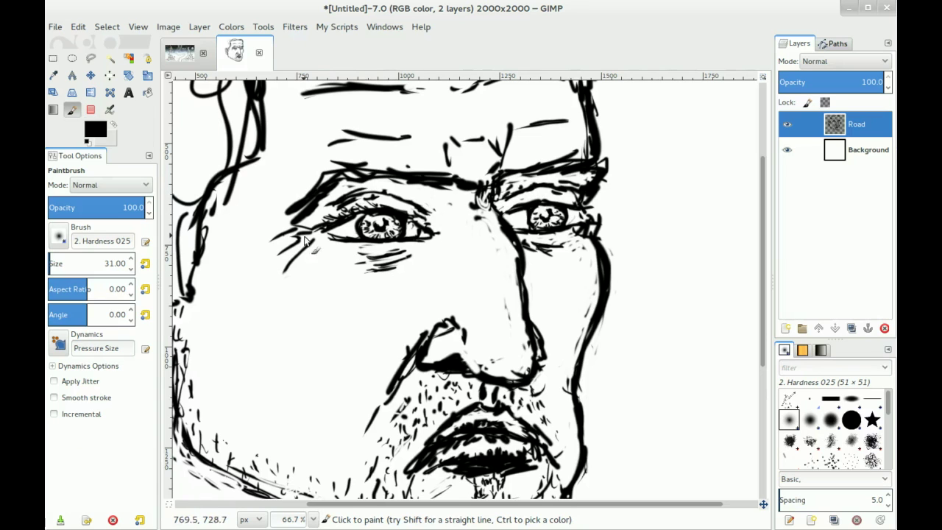
pyautogui.moveTo(313, 223); pyautogui.dragTo(296, 234)
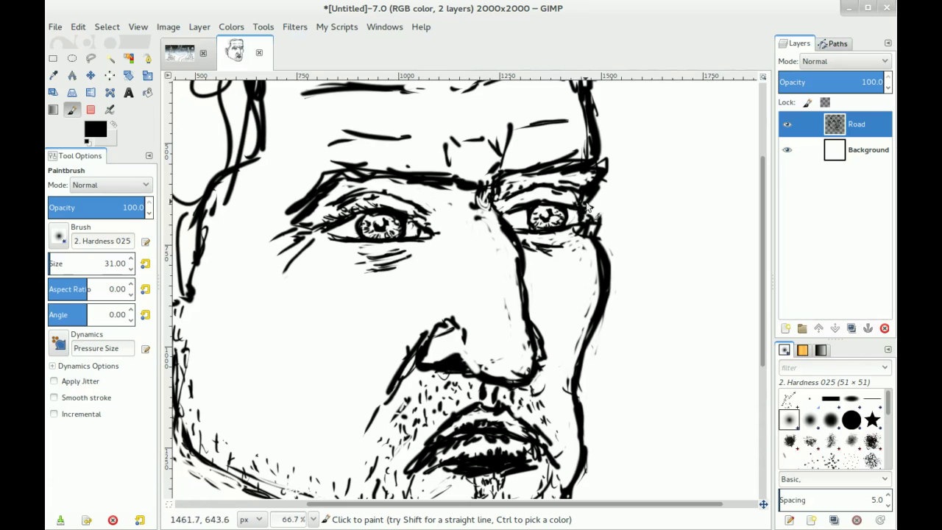
pyautogui.moveTo(586, 206); pyautogui.dragTo(594, 209)
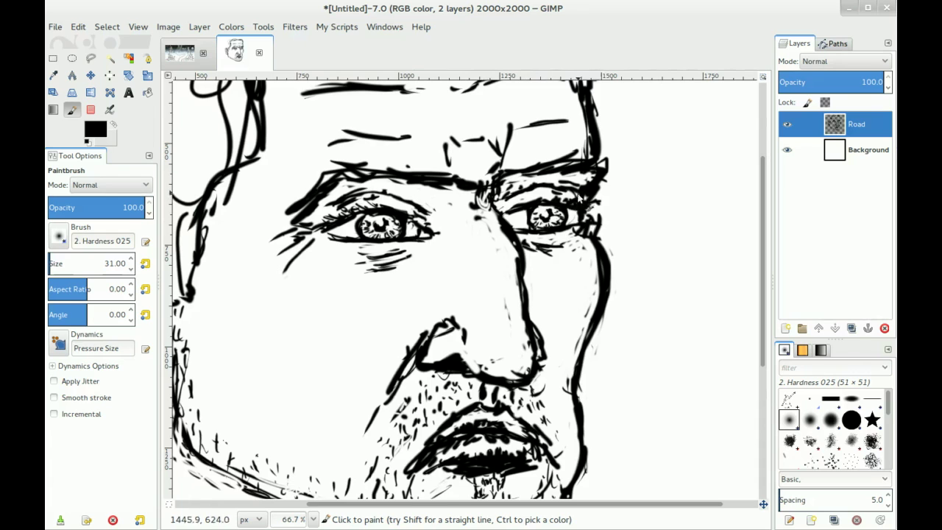
# - Erase the excess dark marks between the right eye's outer corner and the tip of its eyebrow
pyautogui.hotkey('shift', 'e')
pyautogui.moveTo(599, 193)
pyautogui.mouseDown()
pyautogui.moveTo(614, 148)
pyautogui.moveTo(591, 172)
pyautogui.moveTo(600, 199)
pyautogui.mouseUp()
pyautogui.press('p')
pyautogui.hotkey('shift', 'e')
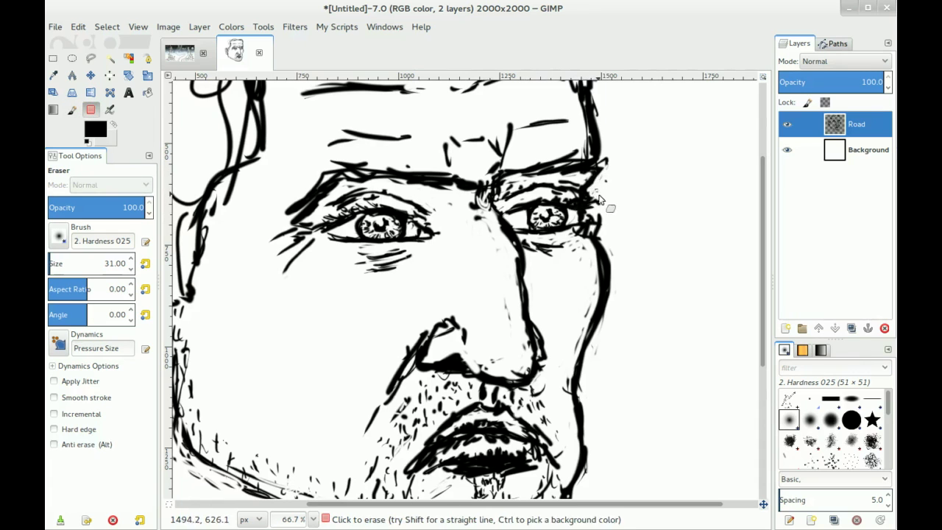
pyautogui.press('p')
# - Paint short hair strokes along both eyebrows, including the outer tip of the right one
pyautogui.moveTo(608, 150); pyautogui.dragTo(601, 174)
pyautogui.moveTo(520, 171)
pyautogui.mouseDown()
pyautogui.moveTo(497, 171)
pyautogui.moveTo(530, 161)
pyautogui.mouseUp()
pyautogui.moveTo(340, 160)
pyautogui.mouseDown()
pyautogui.moveTo(330, 169)
pyautogui.moveTo(394, 170)
pyautogui.mouseUp()
# - Erase the dark marks between the eyebrows and at the nose bridge, and thin the outer end of the left eyebrow
pyautogui.hotkey('shift', 'e')
pyautogui.moveTo(464, 160)
pyautogui.mouseDown()
pyautogui.moveTo(490, 197)
pyautogui.moveTo(481, 197)
pyautogui.mouseUp()
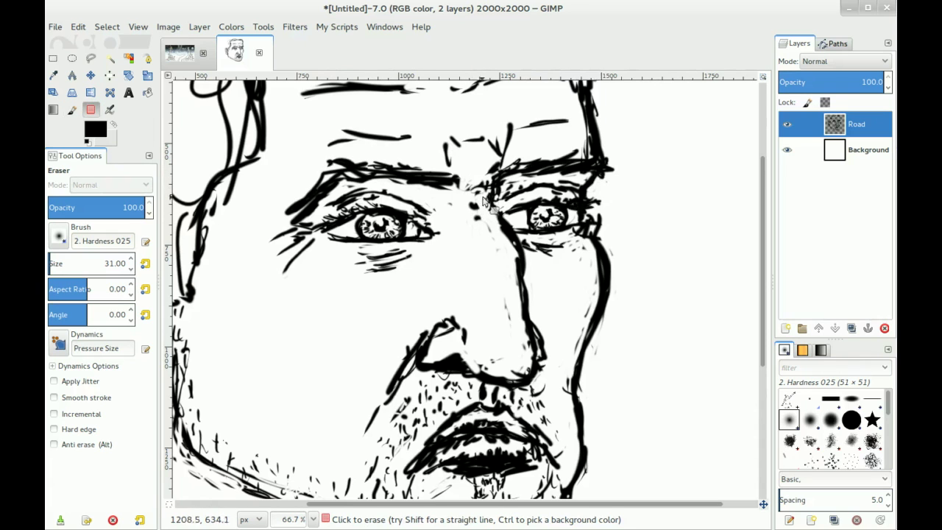
pyautogui.moveTo(332, 183)
pyautogui.mouseDown()
pyautogui.moveTo(374, 149)
pyautogui.moveTo(345, 174)
pyautogui.moveTo(348, 185)
pyautogui.moveTo(356, 174)
pyautogui.moveTo(346, 166)
pyautogui.moveTo(384, 156)
pyautogui.moveTo(355, 151)
pyautogui.moveTo(384, 139)
pyautogui.mouseUp()
pyautogui.press('p')
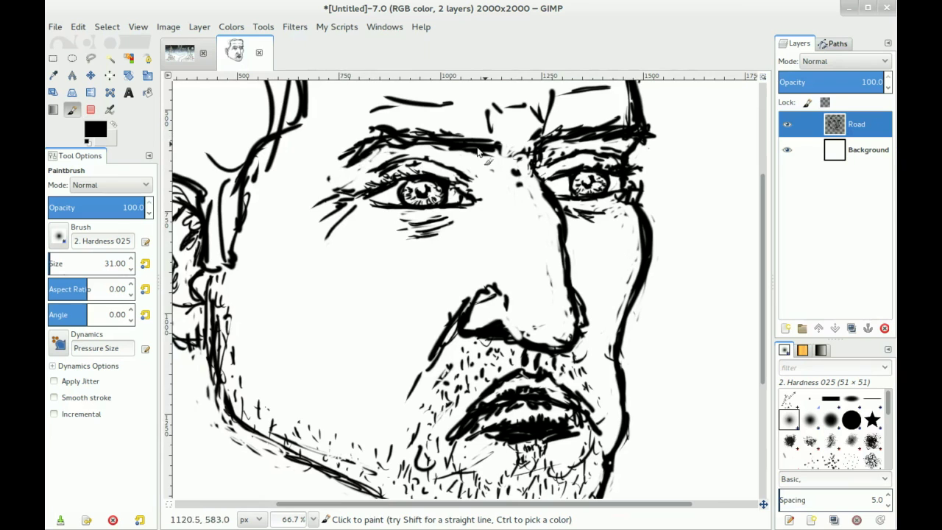
pyautogui.moveTo(523, 163); pyautogui.dragTo(486, 177)
pyautogui.hotkey('shift', 'e')
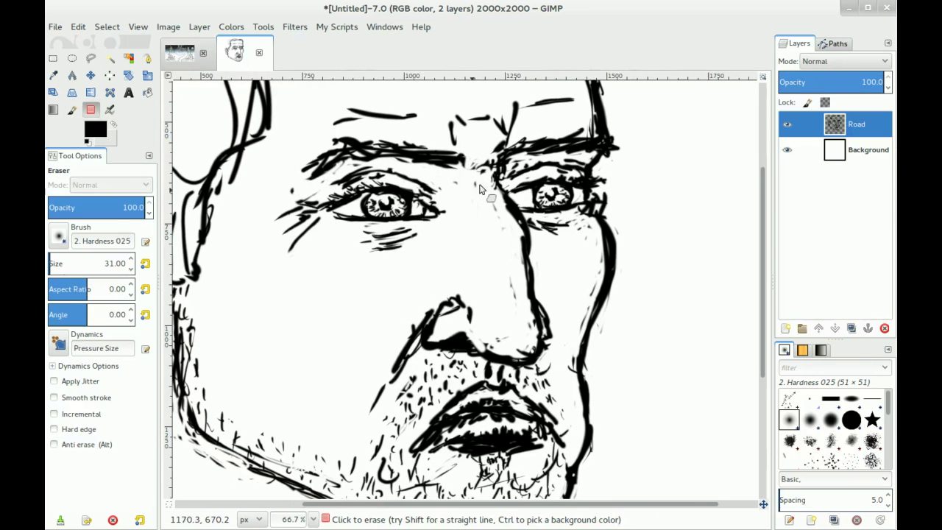
pyautogui.press('p')
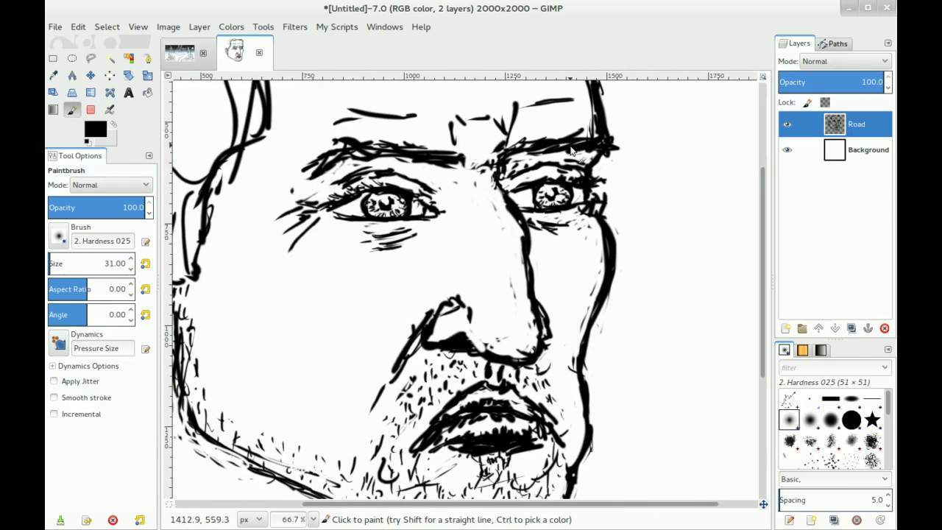
# - Review the whole face from a distance and inspect the eyes and brows up close
pyautogui.scroll(-3, 469, 194)
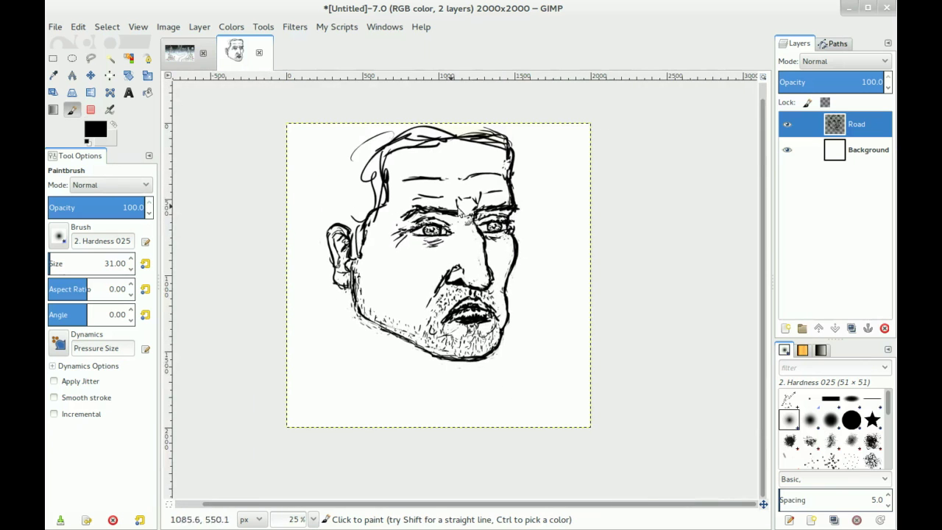
pyautogui.scroll(3, 524, 210)
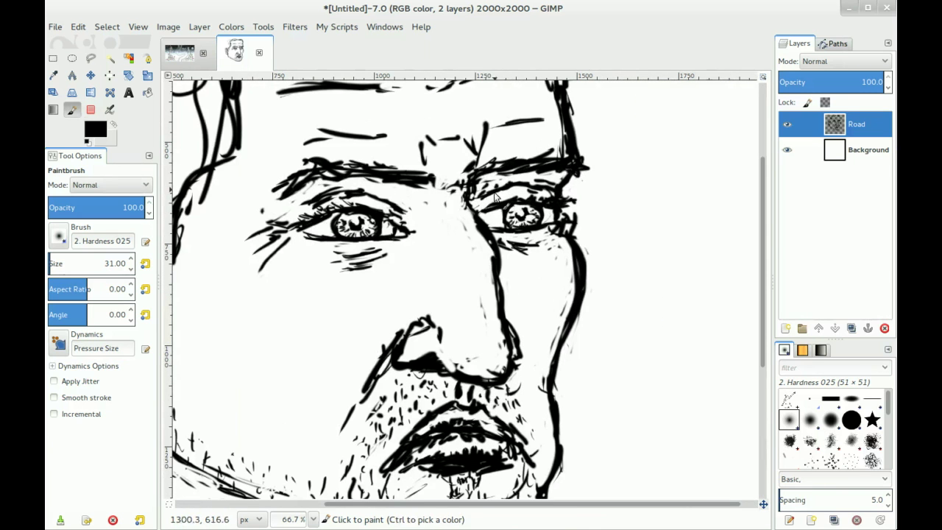
pyautogui.scroll(-1, 467, 309)
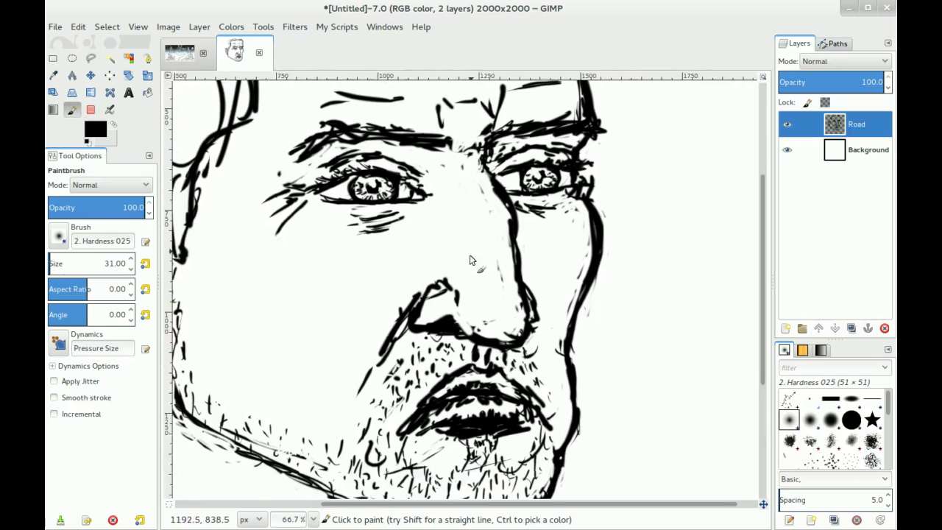
pyautogui.scroll(-2, 500, 283)
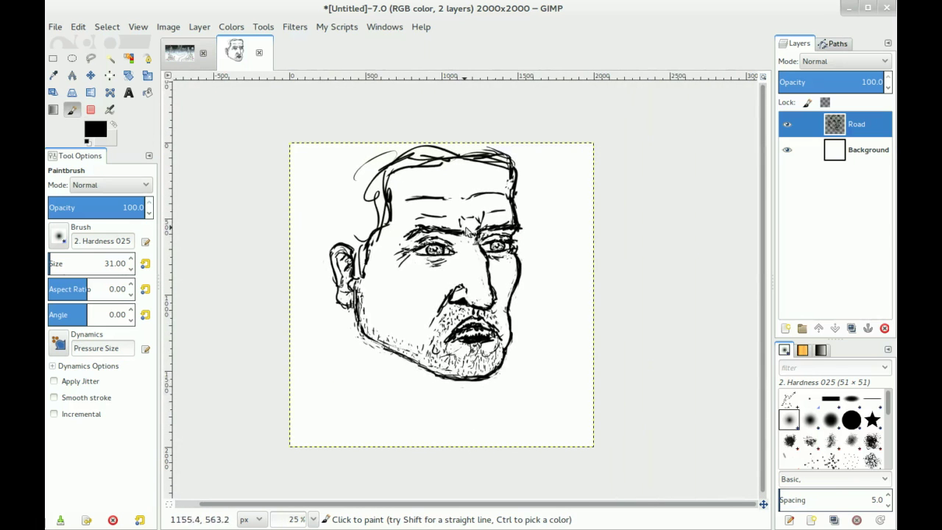
pyautogui.scroll(1, 467, 228)
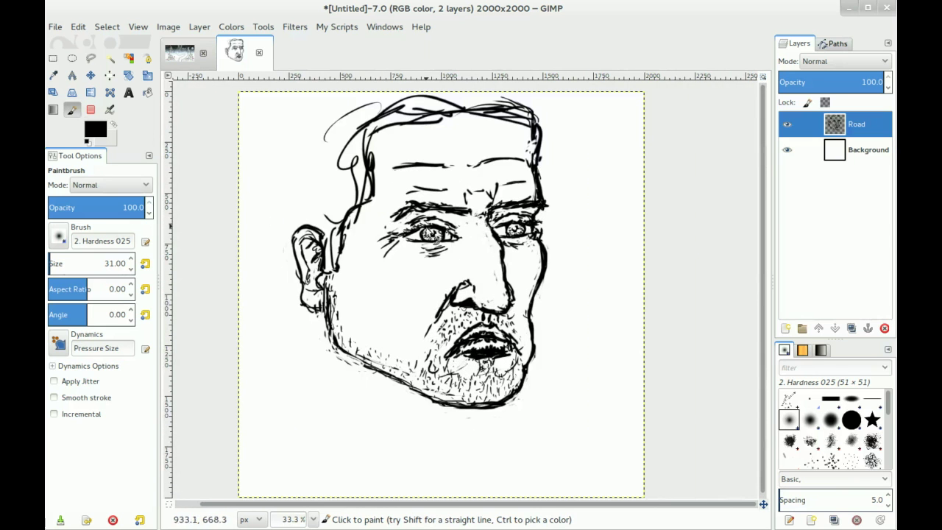
pyautogui.scroll(2, 433, 234)
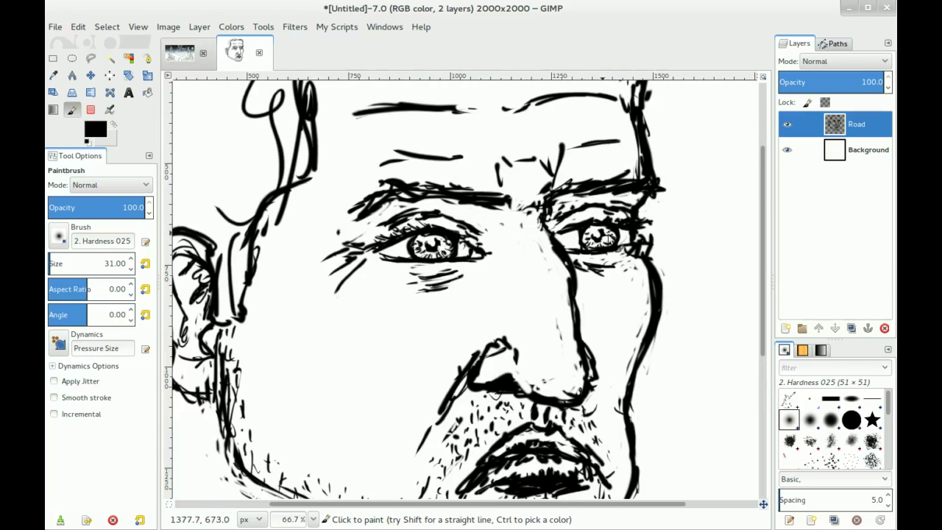
pyautogui.moveTo(608, 238); pyautogui.dragTo(581, 254)
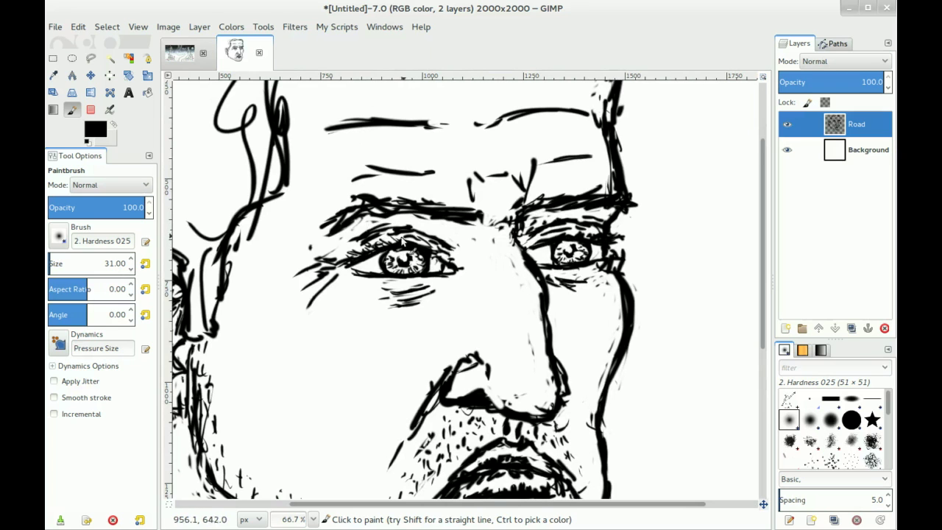
pyautogui.scroll(-2, 573, 278)
pyautogui.hscroll(2, 600, 243)
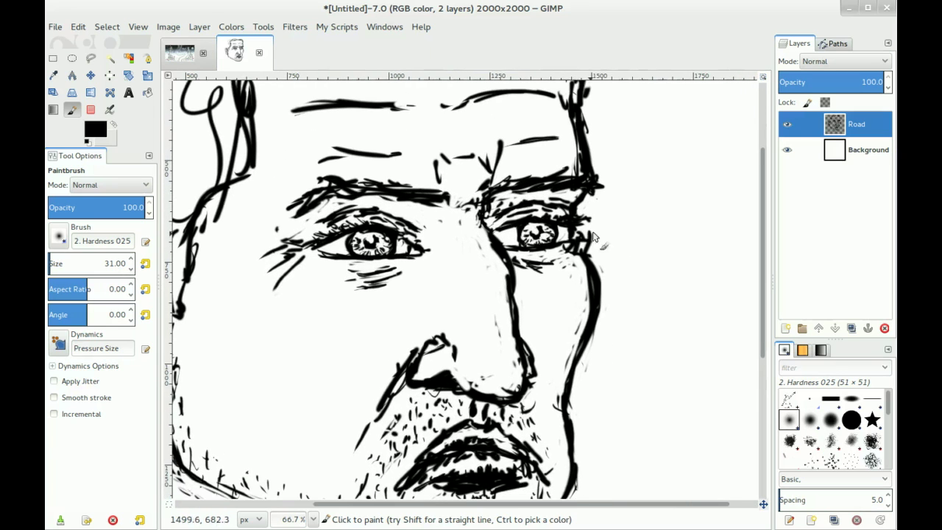
# - Clean up the right eye's outer corner with the Eraser and paint small crease strokes below the outer corners of both eyes
pyautogui.hotkey('shift', 'e')
pyautogui.moveTo(589, 234); pyautogui.dragTo(582, 236)
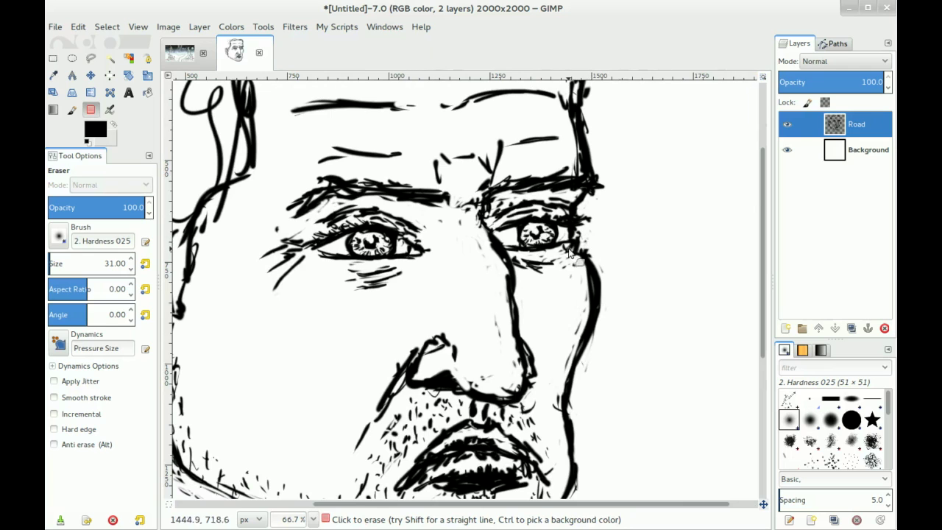
pyautogui.press('p')
pyautogui.moveTo(579, 254)
pyautogui.mouseDown()
pyautogui.moveTo(586, 262)
pyautogui.moveTo(568, 264)
pyautogui.mouseUp()
pyautogui.moveTo(322, 266); pyautogui.dragTo(316, 256)
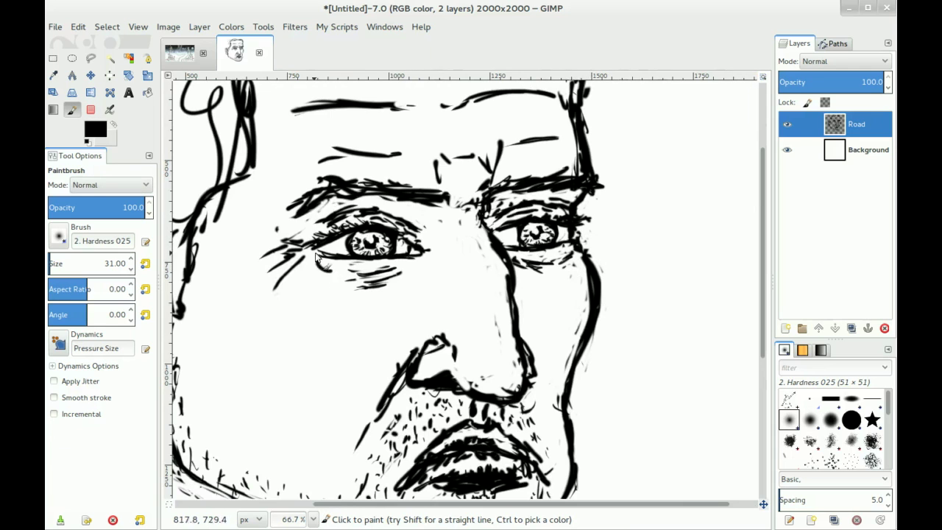
# - Erase the faint stray marks beside the nose bridge and along the inner side of the nose
pyautogui.scroll(-3, 607, 212)
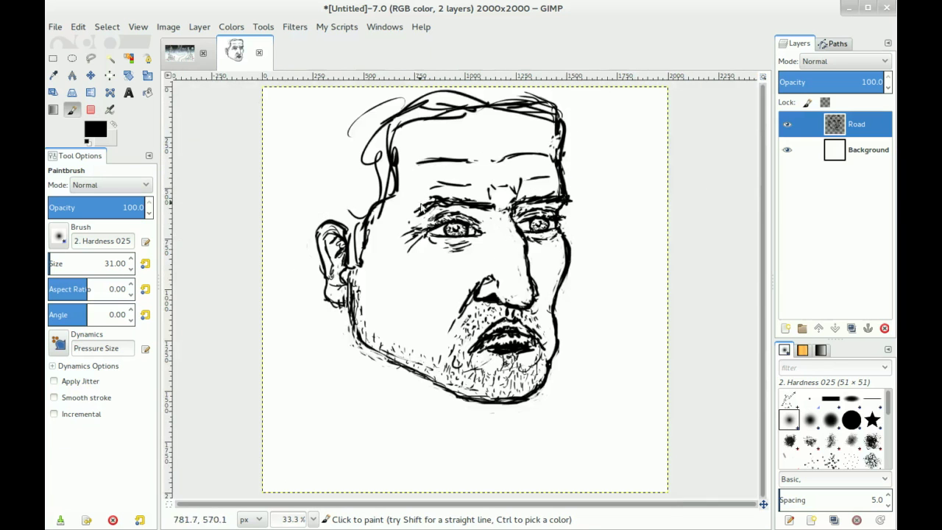
pyautogui.scroll(2, 548, 198)
pyautogui.scroll(1, 489, 193)
pyautogui.hotkey('shift', 'e')
pyautogui.moveTo(494, 198); pyautogui.dragTo(491, 221)
pyautogui.moveTo(447, 153)
pyautogui.mouseDown()
pyautogui.moveTo(448, 207)
pyautogui.moveTo(458, 206)
pyautogui.mouseUp()
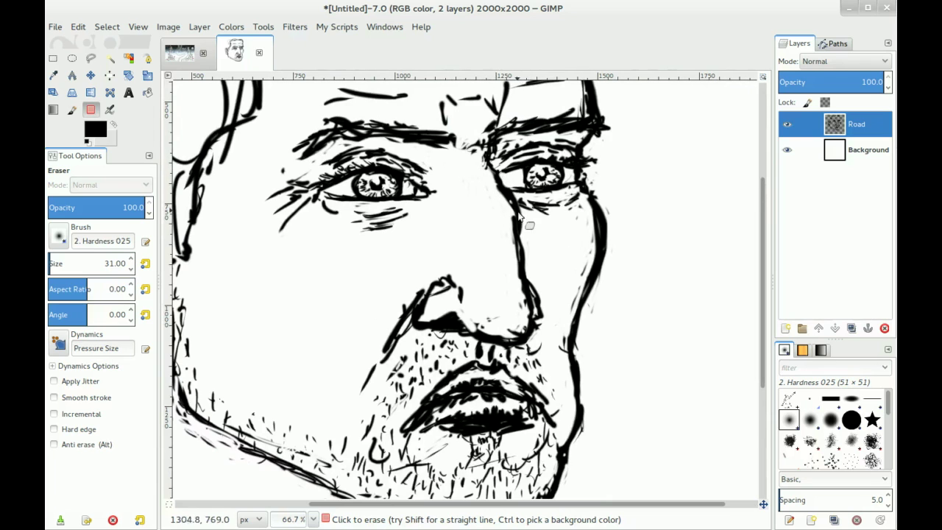
# - Trim the nose bridge contour with the Eraser and repaint it as a smooth line down towards the tip
pyautogui.moveTo(518, 210); pyautogui.dragTo(537, 270)
pyautogui.press('p')
pyautogui.moveTo(489, 168)
pyautogui.mouseDown()
pyautogui.moveTo(518, 228)
pyautogui.moveTo(510, 207)
pyautogui.moveTo(533, 286)
pyautogui.mouseUp()
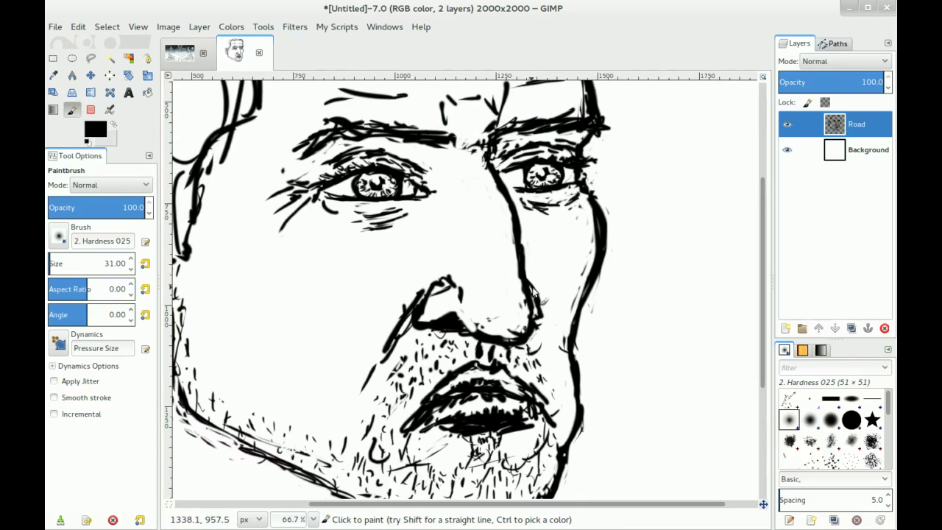
# - Clean up the left nostril wing and erase the lower end of the fold running from it towards the mouth
pyautogui.hotkey('shift', 'e')
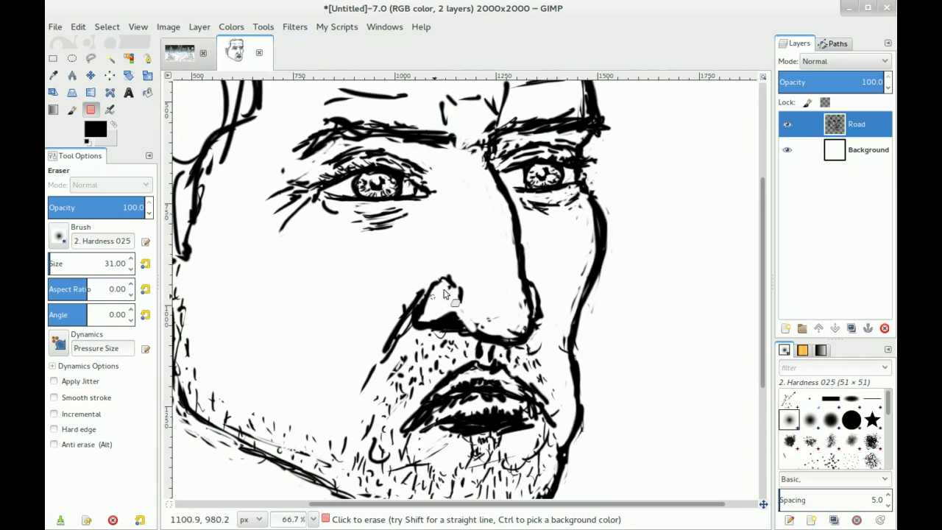
pyautogui.press('p')
pyautogui.hotkey('shift', 'e')
pyautogui.moveTo(412, 322); pyautogui.dragTo(361, 394)
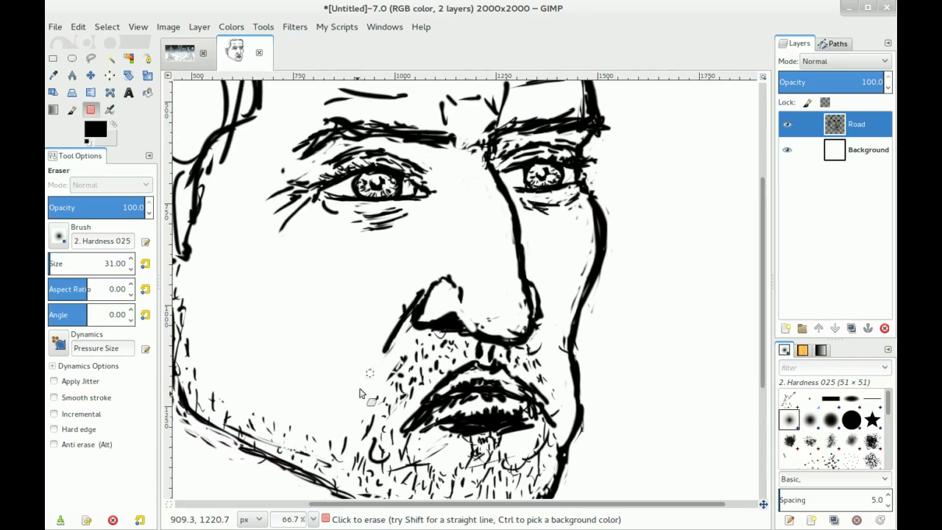
# - Repaint the fold running down from the left nostril wing and add a short fold line beside the right nostril wing
pyautogui.press('p')
pyautogui.moveTo(390, 344)
pyautogui.mouseDown()
pyautogui.moveTo(376, 357)
pyautogui.moveTo(433, 280)
pyautogui.mouseUp()
pyautogui.hotkey('shift', 'e')
pyautogui.press('p')
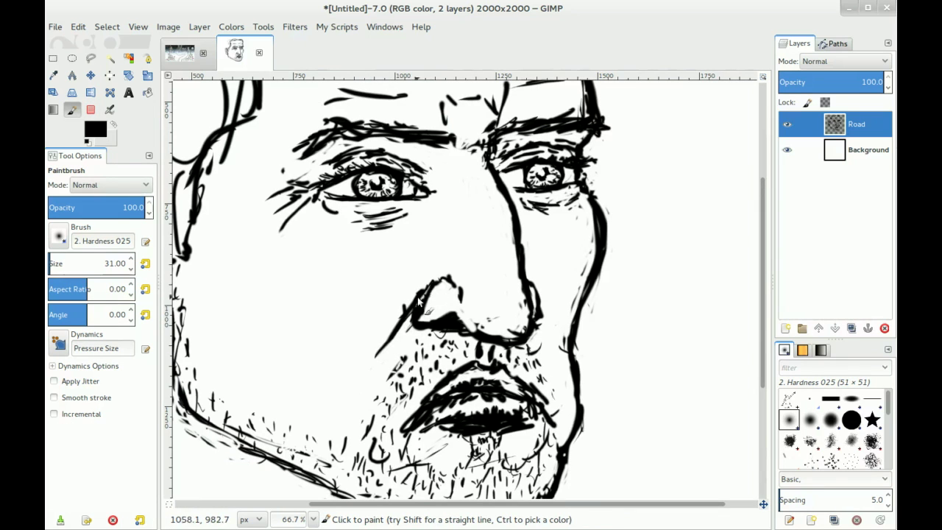
pyautogui.hotkey('shift', 'e')
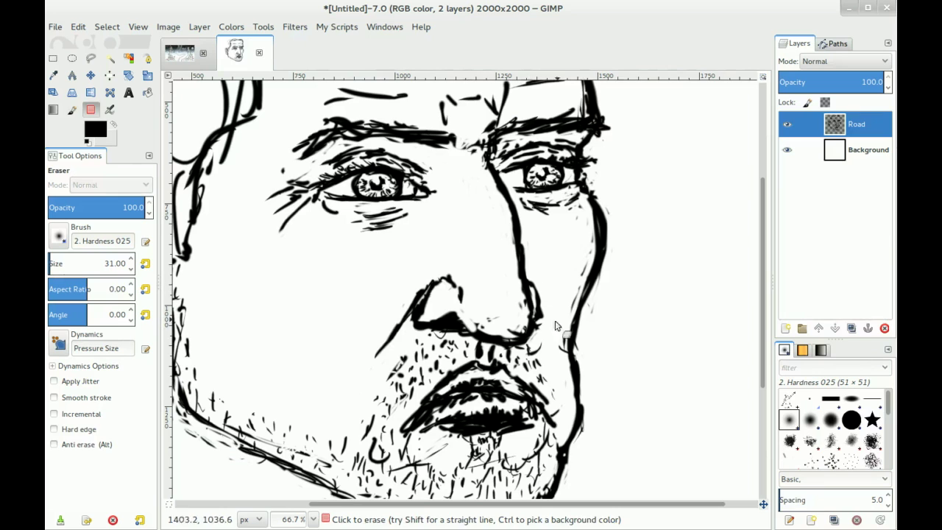
pyautogui.press('p')
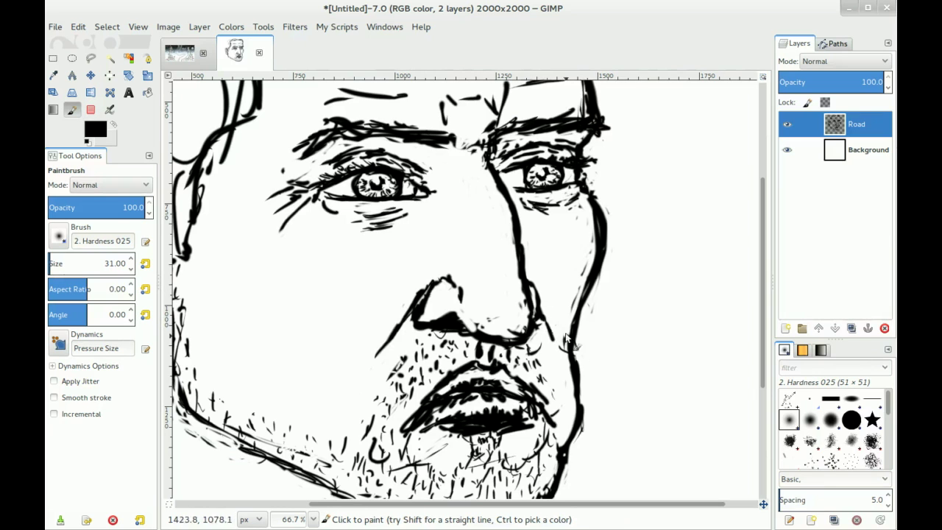
# - Thin and smooth the face's right contour from the cheekbone down to the chin with the Eraser
pyautogui.hotkey('shift', 'e')
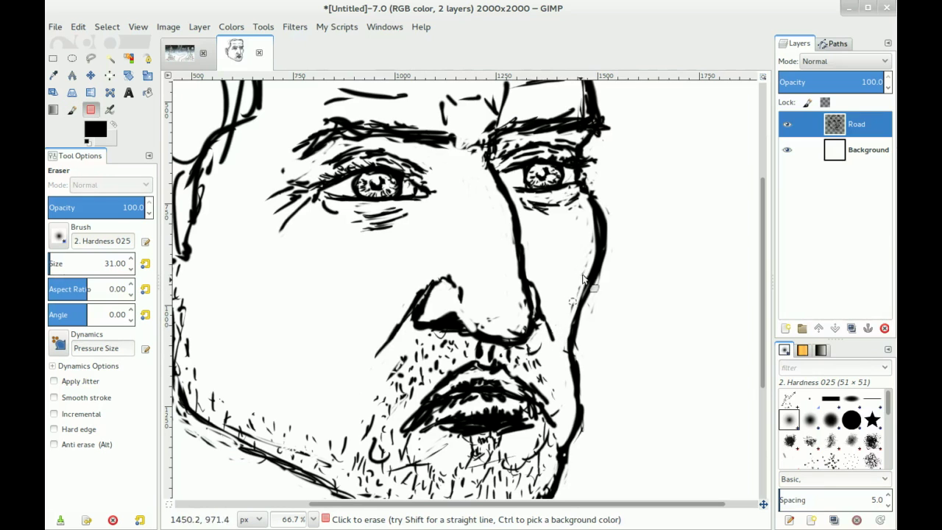
pyautogui.moveTo(578, 258)
pyautogui.mouseDown()
pyautogui.moveTo(600, 191)
pyautogui.moveTo(614, 250)
pyautogui.moveTo(602, 208)
pyautogui.moveTo(610, 269)
pyautogui.moveTo(593, 311)
pyautogui.moveTo(607, 254)
pyautogui.mouseUp()
pyautogui.moveTo(587, 326)
pyautogui.mouseDown()
pyautogui.moveTo(579, 337)
pyautogui.moveTo(583, 321)
pyautogui.moveTo(551, 259)
pyautogui.moveTo(586, 237)
pyautogui.moveTo(580, 230)
pyautogui.mouseUp()
pyautogui.scroll(-2, 551, 260)
pyautogui.press('p')
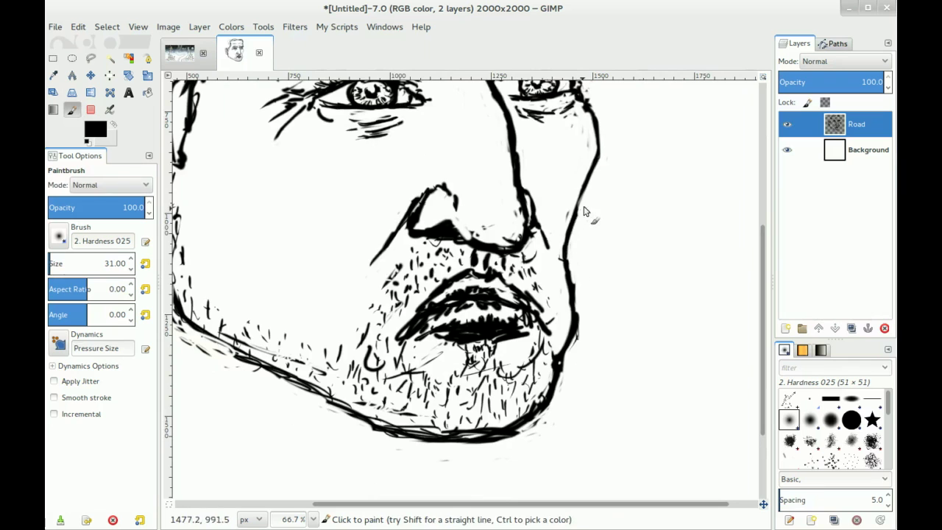
pyautogui.hotkey('shift', 'e')
pyautogui.moveTo(580, 280)
pyautogui.mouseDown()
pyautogui.moveTo(582, 314)
pyautogui.moveTo(571, 269)
pyautogui.moveTo(582, 296)
pyautogui.moveTo(578, 334)
pyautogui.moveTo(573, 276)
pyautogui.moveTo(579, 332)
pyautogui.moveTo(558, 401)
pyautogui.moveTo(491, 438)
pyautogui.moveTo(479, 423)
pyautogui.moveTo(471, 439)
pyautogui.moveTo(460, 435)
pyautogui.moveTo(478, 433)
pyautogui.moveTo(452, 433)
pyautogui.moveTo(507, 427)
pyautogui.moveTo(563, 372)
pyautogui.moveTo(521, 430)
pyautogui.moveTo(561, 383)
pyautogui.moveTo(549, 391)
pyautogui.moveTo(562, 367)
pyautogui.moveTo(542, 414)
pyautogui.moveTo(514, 437)
pyautogui.moveTo(539, 405)
pyautogui.moveTo(528, 423)
pyautogui.moveTo(545, 412)
pyautogui.moveTo(521, 438)
pyautogui.moveTo(441, 448)
pyautogui.moveTo(522, 435)
pyautogui.moveTo(458, 450)
pyautogui.moveTo(406, 445)
pyautogui.moveTo(358, 424)
pyautogui.moveTo(388, 435)
pyautogui.moveTo(555, 392)
pyautogui.mouseUp()
pyautogui.press('p')
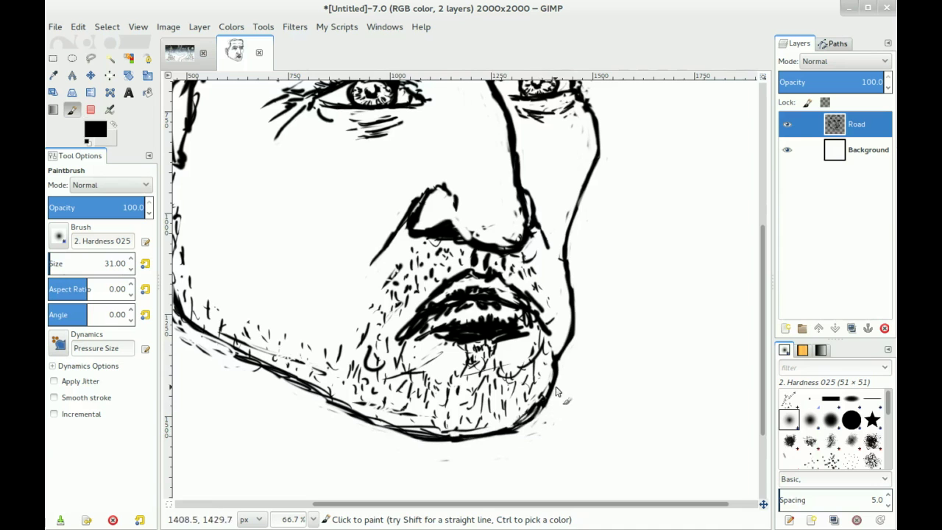
# - Paint a short curved bag crease beneath the existing lines under each eye
pyautogui.moveTo(437, 277); pyautogui.dragTo(441, 343)
pyautogui.press('-')
pyautogui.press('-')
pyautogui.press('-')
pyautogui.moveTo(423, 292); pyautogui.dragTo(400, 305)
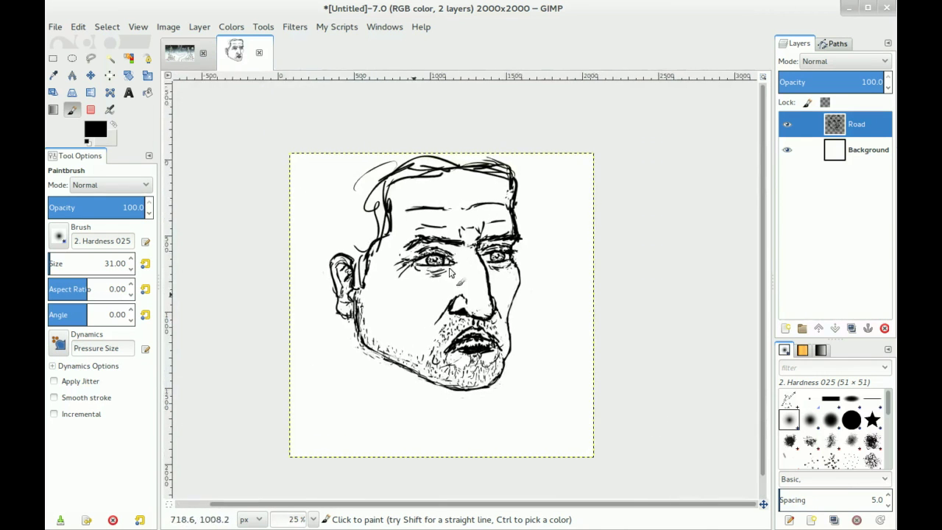
pyautogui.press('+')
pyautogui.scroll(2, 475, 201)
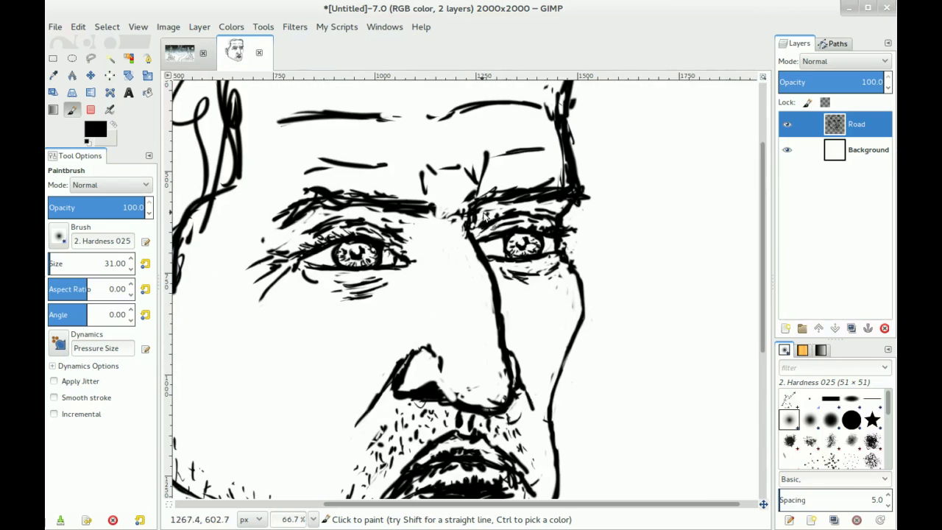
pyautogui.moveTo(359, 232); pyautogui.dragTo(445, 219)
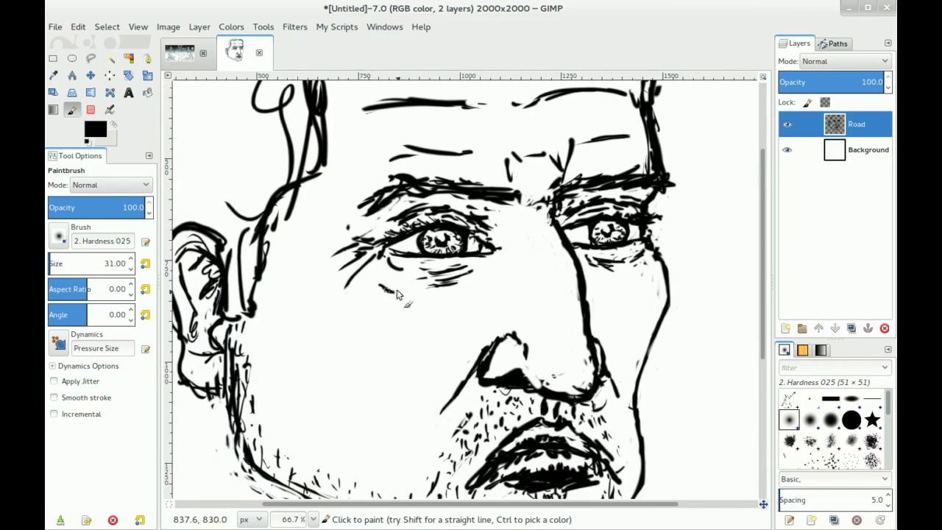
pyautogui.hscroll(3, 600, 295)
pyautogui.moveTo(544, 280)
pyautogui.mouseDown()
pyautogui.moveTo(565, 278)
pyautogui.moveTo(567, 258)
pyautogui.moveTo(572, 263)
pyautogui.mouseUp()
pyautogui.hotkey('shift', 'e')
pyautogui.press('p')
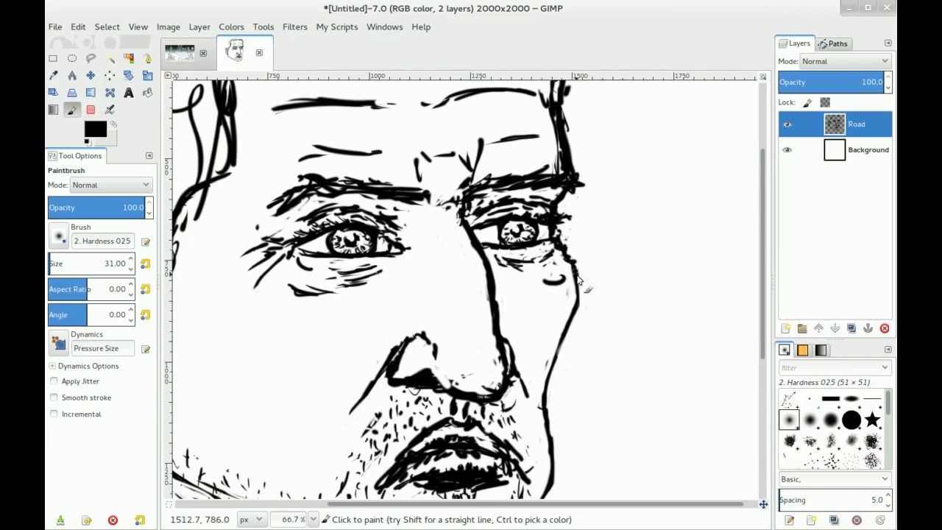
# - Refine the bag creases under both eyes, trimming with the Eraser and extending the lines towards the nose with the Paintbrush
pyautogui.hotkey('shift', 'e')
pyautogui.press('p')
pyautogui.hotkey('shift', 'e')
pyautogui.moveTo(546, 284)
pyautogui.mouseDown()
pyautogui.moveTo(563, 280)
pyautogui.moveTo(523, 280)
pyautogui.mouseUp()
pyautogui.press('p')
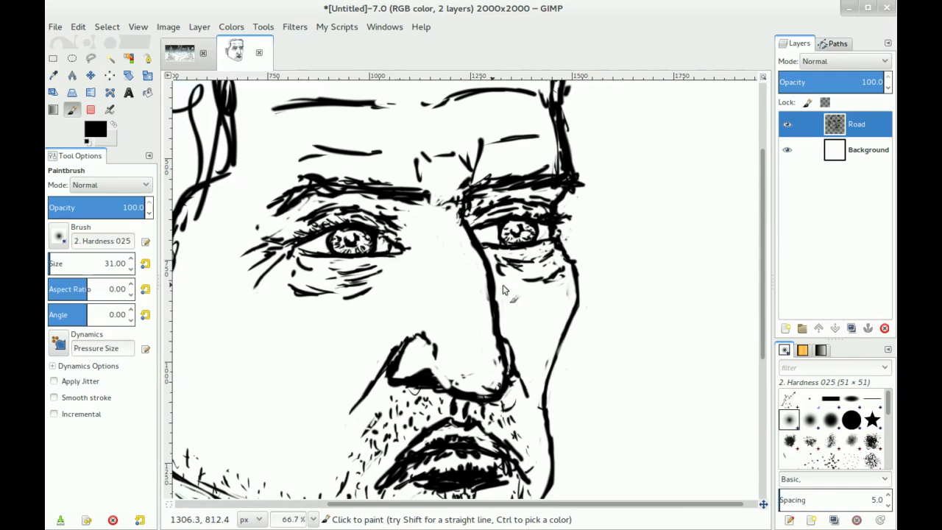
pyautogui.hotkey('shift', 'e')
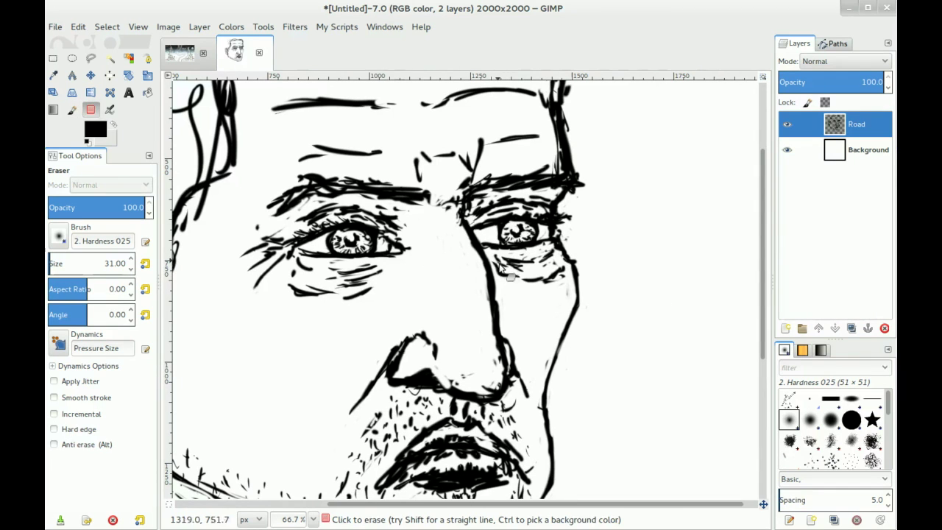
pyautogui.press('p')
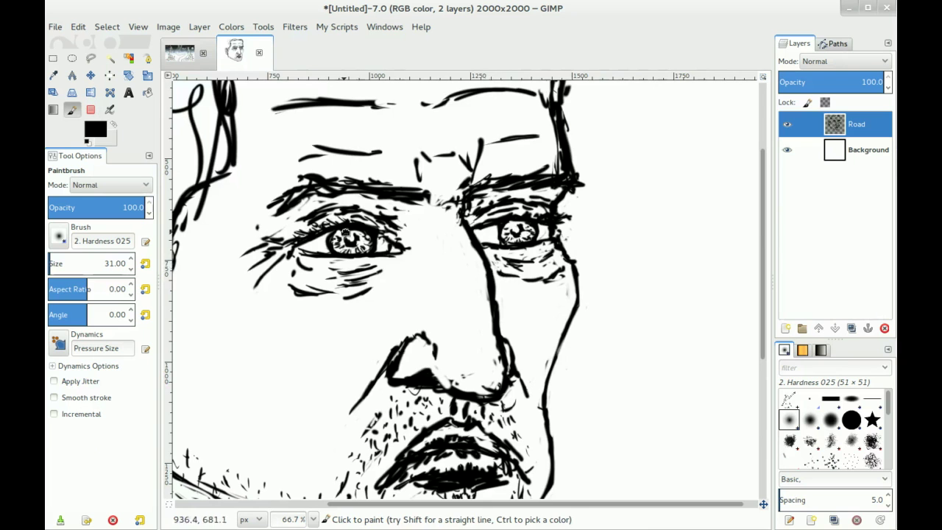
# - Erase the diagonal frown line between the eyebrows and paint a short crease across the top of the nose bridge
pyautogui.scroll(2, 396, 215)
pyautogui.moveTo(300, 258); pyautogui.dragTo(415, 181)
pyautogui.hotkey('shift', 'e')
pyautogui.moveTo(368, 204); pyautogui.dragTo(356, 212)
pyautogui.moveTo(436, 192); pyautogui.dragTo(348, 243)
pyautogui.hscroll(-1, 415, 209)
pyautogui.scroll(-1, 414, 209)
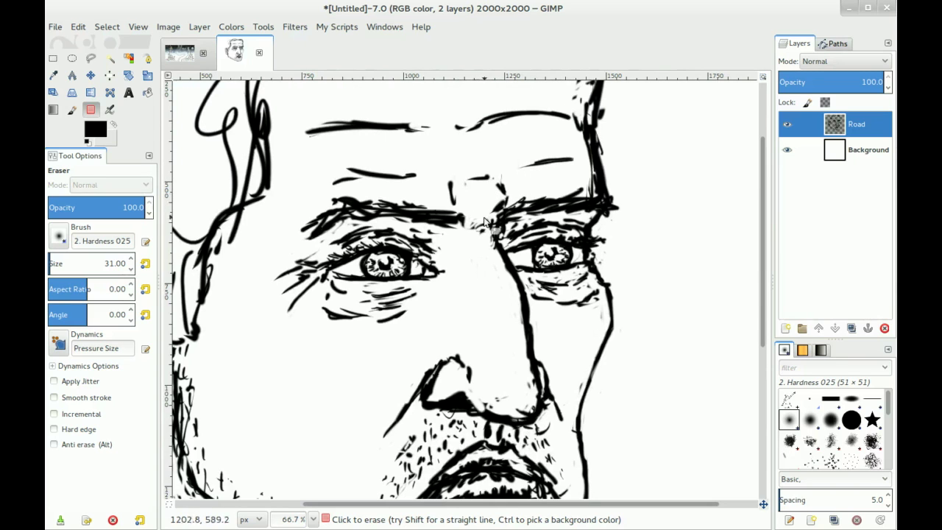
pyautogui.press('p')
pyautogui.hscroll(-1, 445, 234)
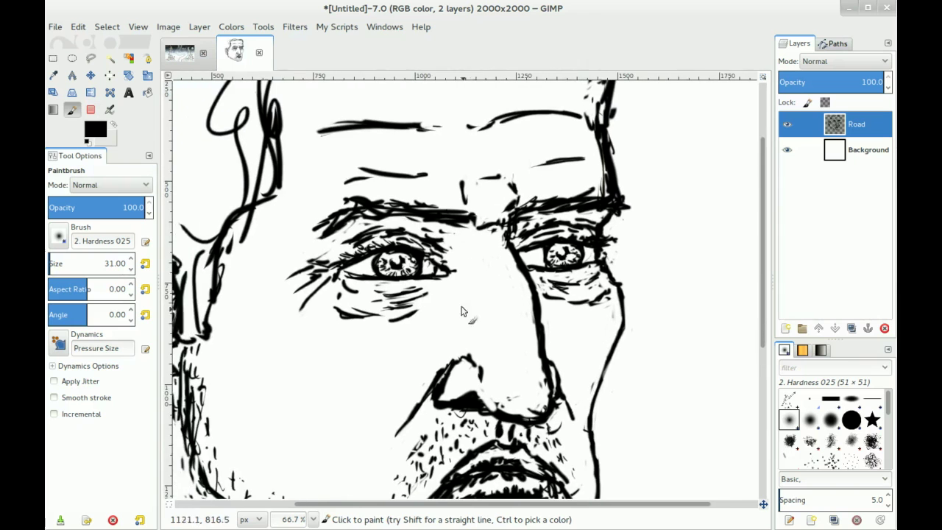
# - Paint a thin vertical stroke and a small mark along the side of the nose bridge beside the left eye
pyautogui.scroll(-3, 462, 312)
pyautogui.hscroll(2, 447, 275)
pyautogui.moveTo(449, 219); pyautogui.dragTo(448, 249)
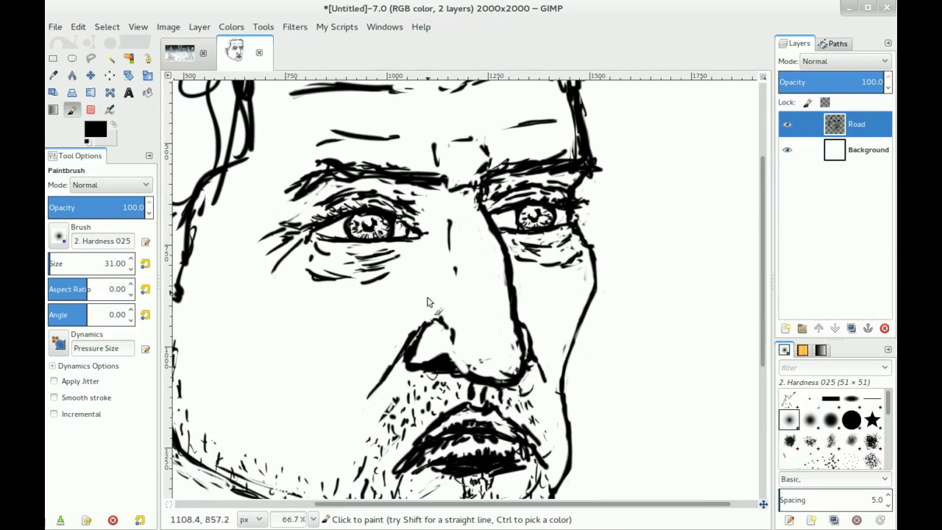
# - Refine the inner and outer corners of the right eye by alternating Eraser and Paintbrush touches
pyautogui.moveTo(416, 225); pyautogui.dragTo(433, 216)
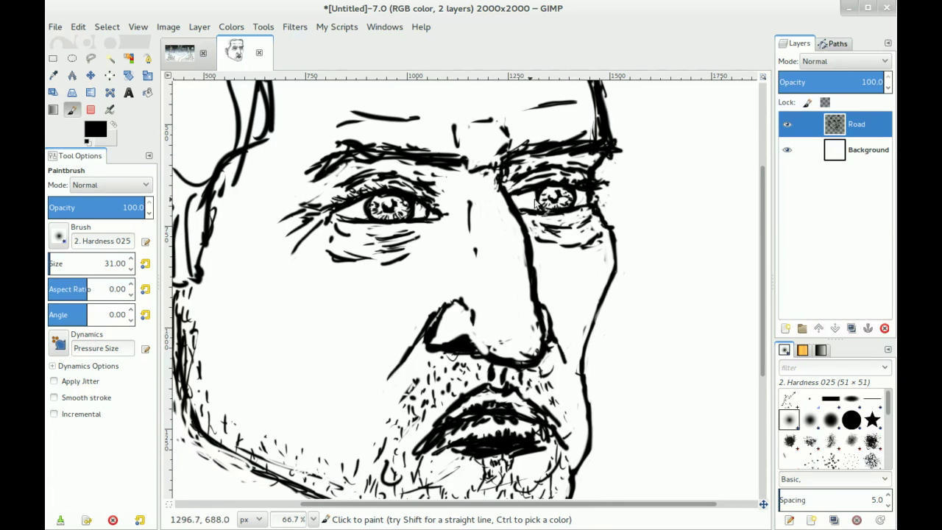
pyautogui.hotkey('shift', 'e')
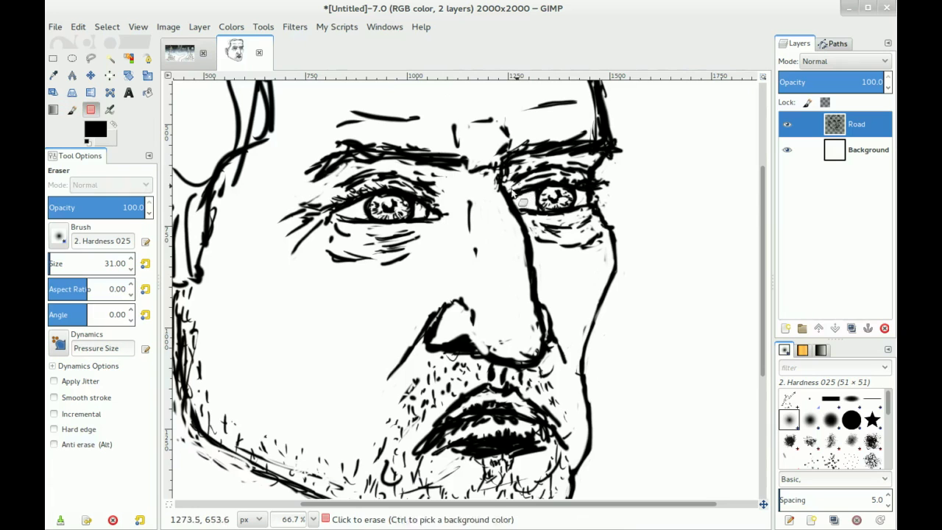
pyautogui.press('p')
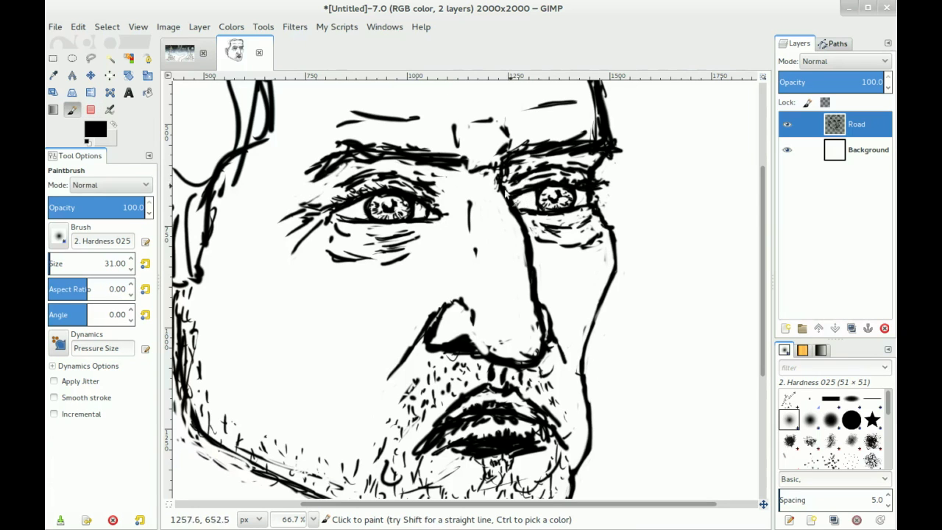
pyautogui.hotkey('shift', 'e')
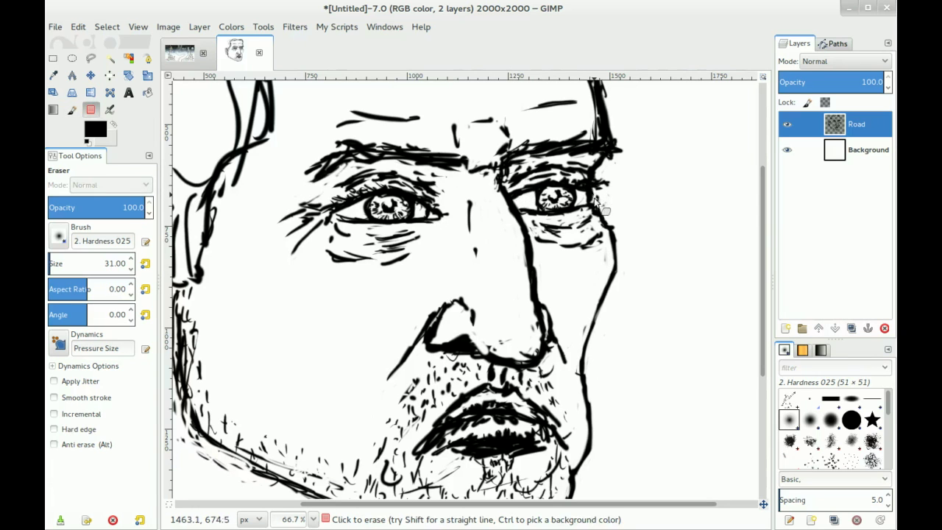
pyautogui.press('p')
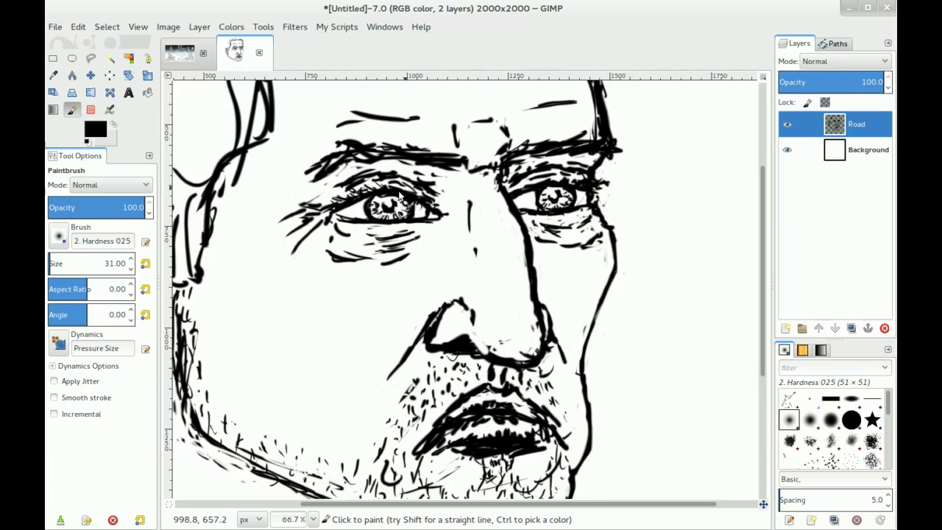
pyautogui.moveTo(400, 196); pyautogui.dragTo(448, 176)
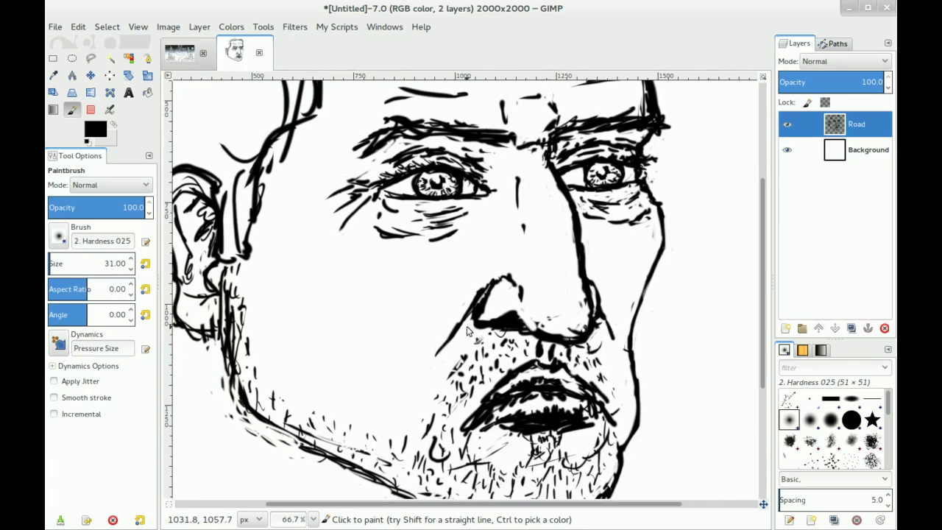
pyautogui.moveTo(472, 290); pyautogui.dragTo(521, 212)
pyautogui.moveTo(518, 291)
pyautogui.mouseDown()
pyautogui.moveTo(442, 276)
pyautogui.moveTo(409, 290)
pyautogui.mouseUp()
pyautogui.moveTo(383, 393)
pyautogui.mouseDown()
pyautogui.moveTo(550, 442)
pyautogui.moveTo(572, 379)
pyautogui.mouseUp()
pyautogui.hotkey('ctrl', 'z')
pyautogui.moveTo(303, 183); pyautogui.dragTo(386, 180)
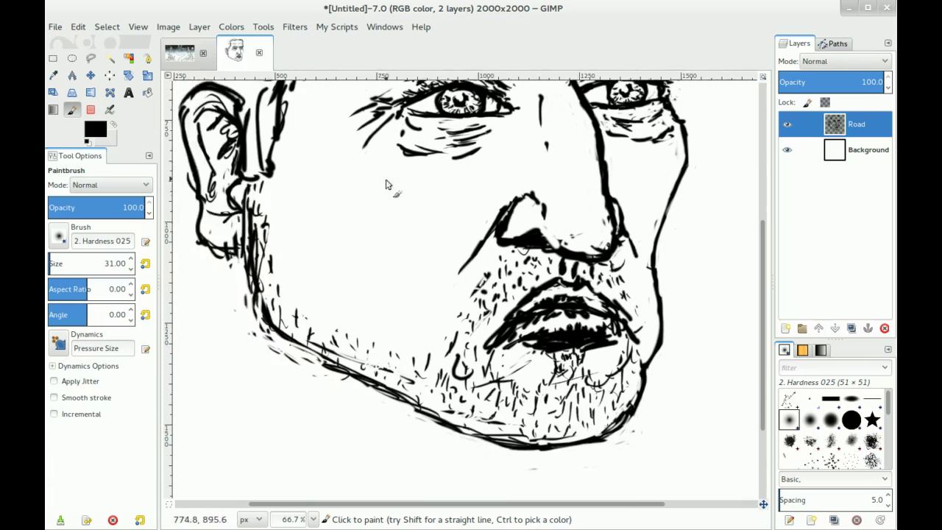
# - Erase stray strokes between the left eyebrow and upper eyelid and touch up the eyebrow with the Paintbrush
pyautogui.scroll(3, 386, 184)
pyautogui.hscroll(1, 399, 185)
pyautogui.hotkey('shift', 'e')
pyautogui.moveTo(398, 143); pyautogui.dragTo(452, 148)
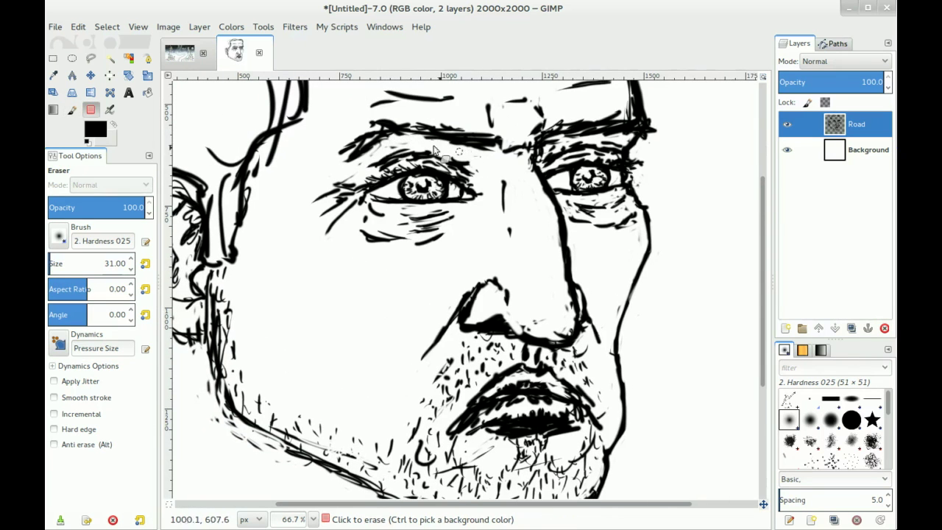
pyautogui.press('p')
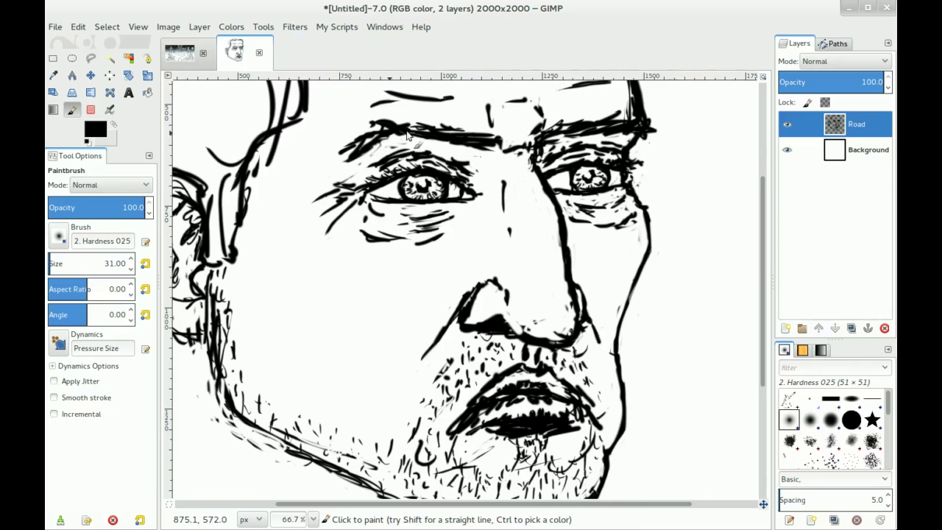
pyautogui.hscroll(3, 441, 147)
# - Clean up the outer end of the right eyebrow and the forehead contour above it with the Eraser and Paintbrush
pyautogui.hotkey('shift', 'e')
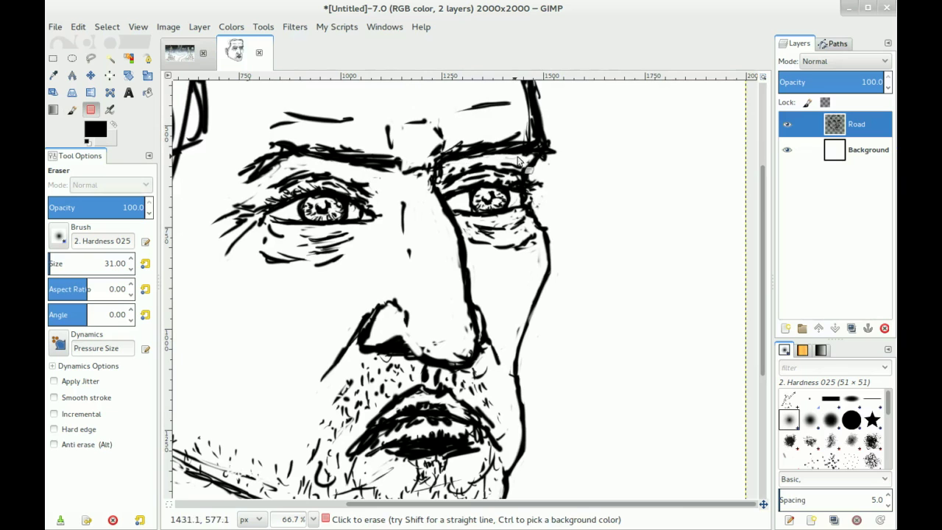
pyautogui.press('p')
pyautogui.hotkey('shift', 'e')
pyautogui.moveTo(527, 136); pyautogui.dragTo(532, 135)
pyautogui.moveTo(513, 87)
pyautogui.mouseDown()
pyautogui.moveTo(505, 165)
pyautogui.moveTo(531, 137)
pyautogui.moveTo(505, 137)
pyautogui.moveTo(511, 132)
pyautogui.moveTo(507, 180)
pyautogui.moveTo(494, 198)
pyautogui.moveTo(523, 187)
pyautogui.moveTo(517, 201)
pyautogui.moveTo(522, 134)
pyautogui.moveTo(522, 180)
pyautogui.moveTo(512, 173)
pyautogui.moveTo(508, 209)
pyautogui.moveTo(491, 150)
pyautogui.moveTo(556, 88)
pyautogui.mouseUp()
pyautogui.scroll(3, 498, 87)
pyautogui.press('p')
# - Repaint the inner end of the upper left forehead wrinkle and trim the line thinner with the Eraser
pyautogui.hotkey('shift', 'e')
pyautogui.moveTo(404, 181)
pyautogui.mouseDown()
pyautogui.moveTo(390, 254)
pyautogui.moveTo(416, 177)
pyautogui.moveTo(435, 174)
pyautogui.mouseUp()
pyautogui.press('p')
pyautogui.moveTo(435, 179); pyautogui.dragTo(416, 181)
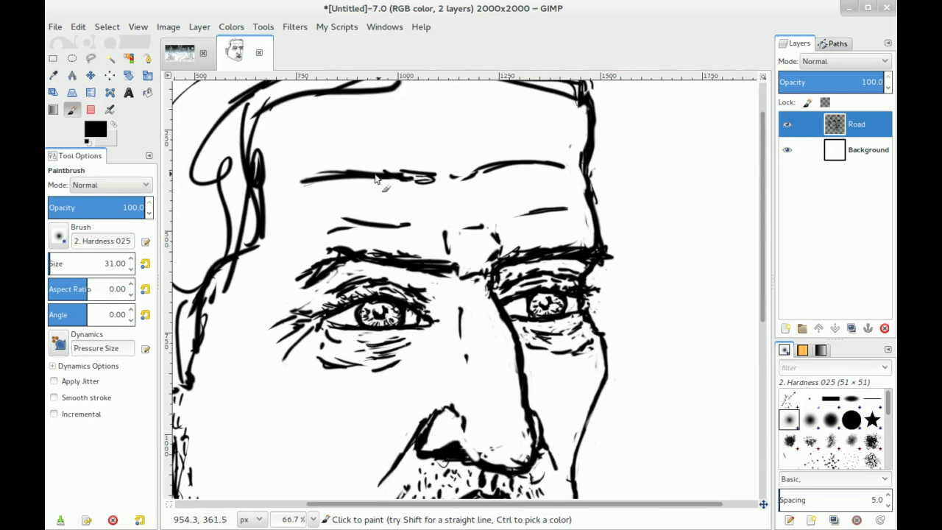
pyautogui.hotkey('shift', 'e')
pyautogui.moveTo(336, 182); pyautogui.dragTo(436, 176)
# - Examine the whole face sketch and its details at several zoom levels
pyautogui.press('-')
pyautogui.press('-')
pyautogui.press('-')
pyautogui.scroll(3, 413, 239)
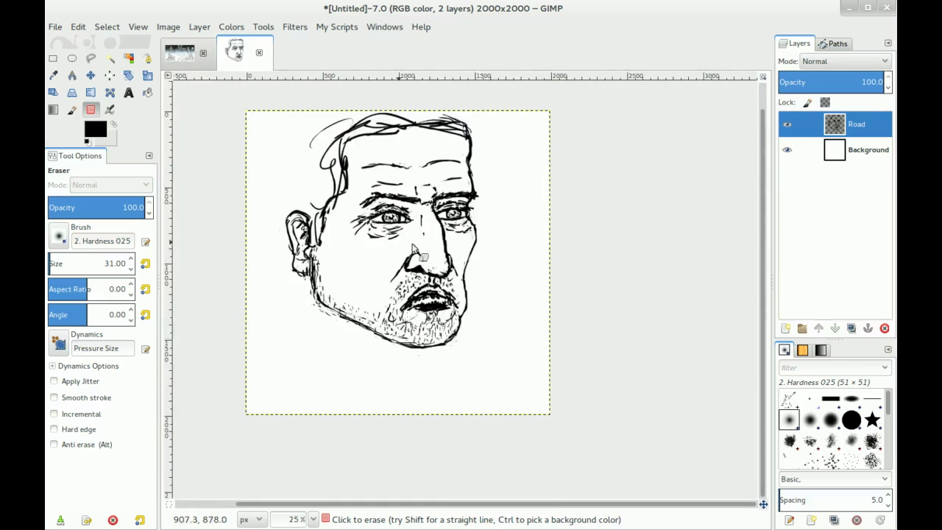
pyautogui.press('p')
pyautogui.moveTo(447, 195)
pyautogui.mouseDown()
pyautogui.moveTo(455, 208)
pyautogui.moveTo(447, 171)
pyautogui.mouseUp()
pyautogui.moveTo(359, 253); pyautogui.dragTo(453, 220)
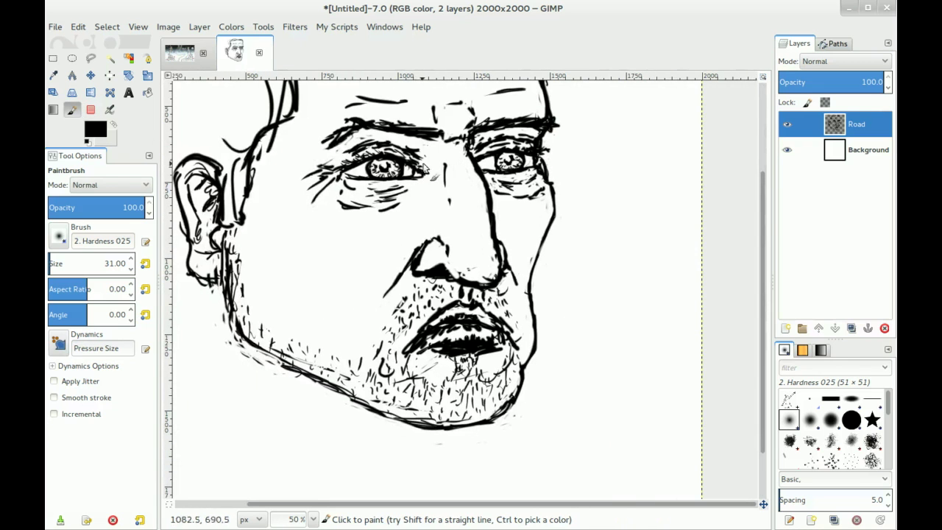
pyautogui.moveTo(334, 174); pyautogui.dragTo(344, 223)
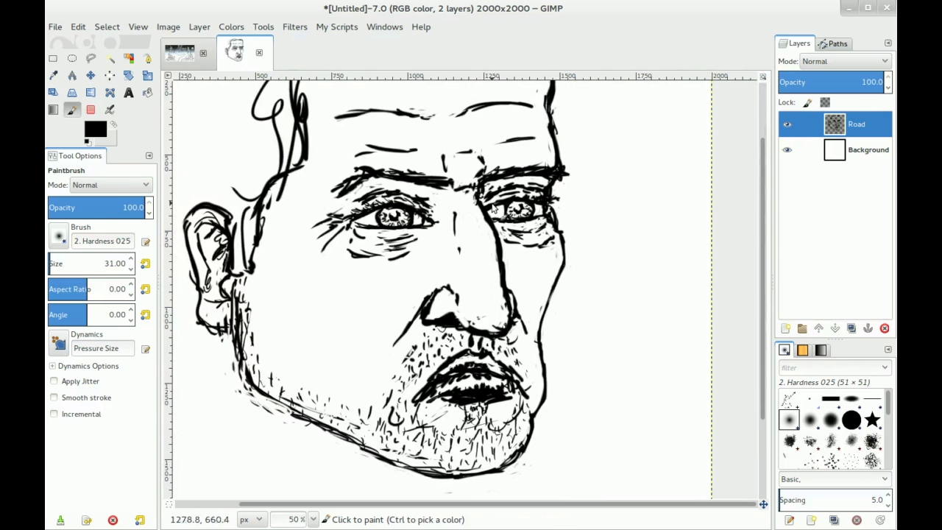
pyautogui.scroll(-3, 382, 213)
pyautogui.scroll(2, 382, 213)
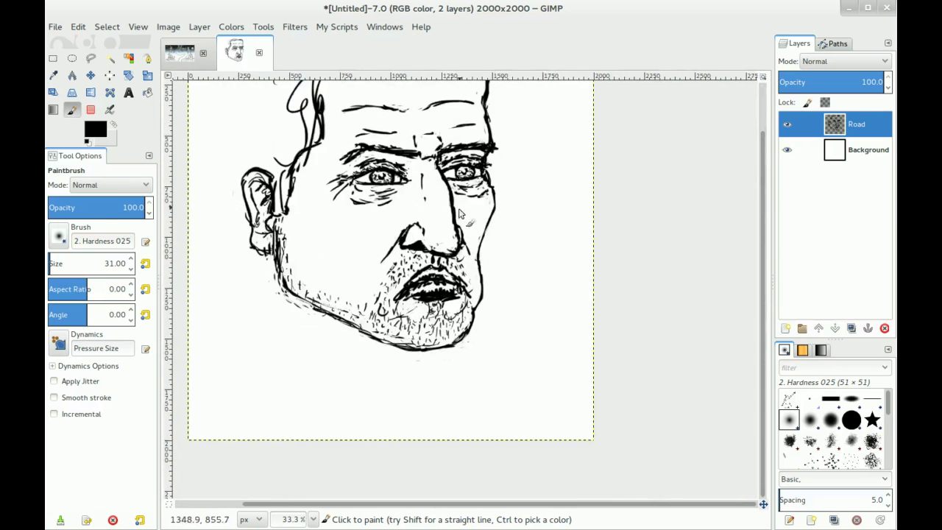
pyautogui.scroll(1, 459, 214)
# - Trim the dark left nostril with the Eraser and clean up the line along the underside of the nose
pyautogui.hotkey('shift', 'e')
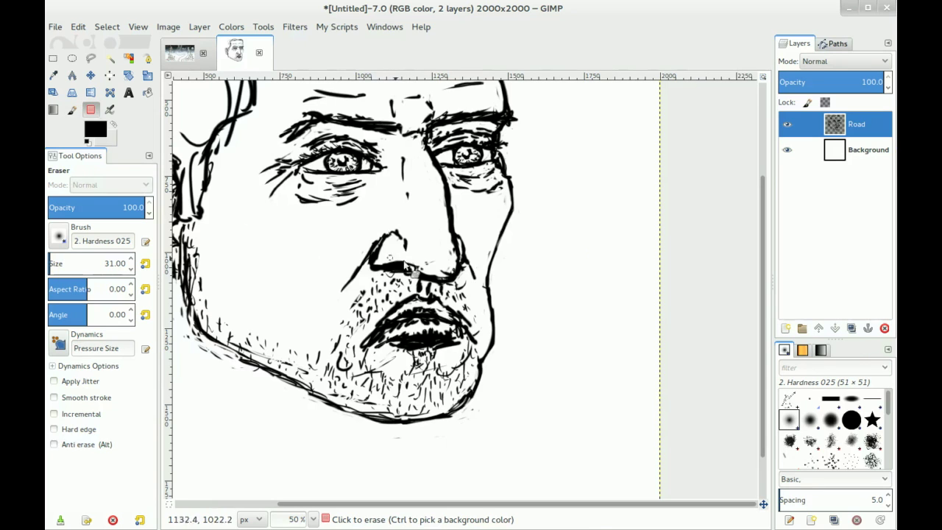
pyautogui.press('p')
pyautogui.hotkey('shift', 'e')
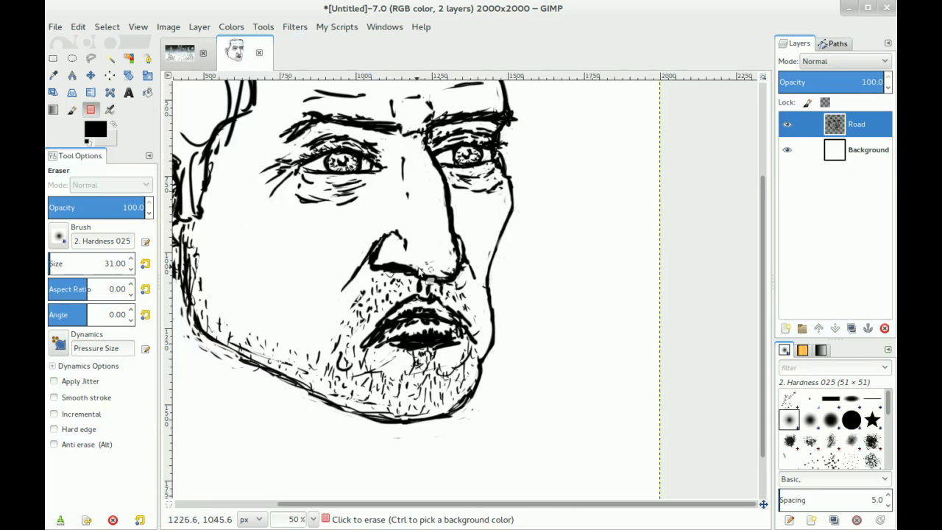
pyautogui.press('p')
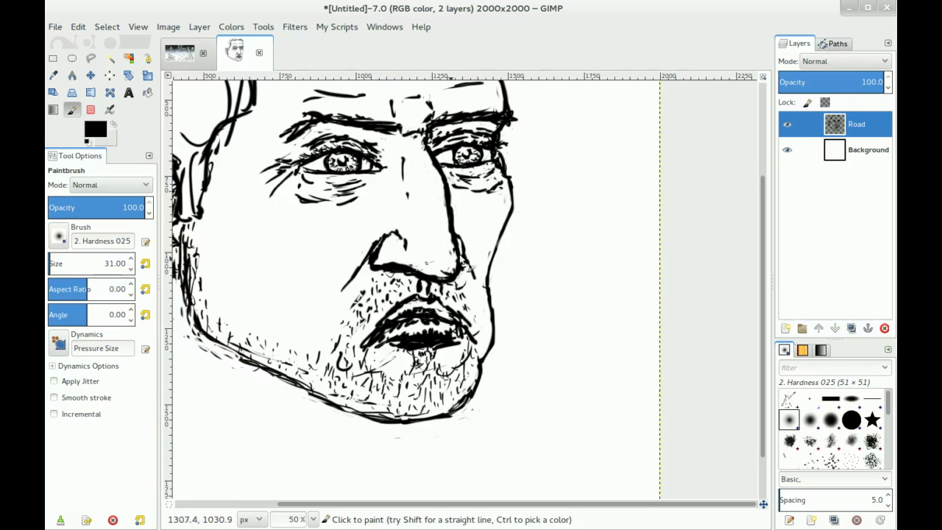
# - Paint short cheekbone strokes and a hooked crease on the lower left cheek with the Paintbrush
pyautogui.moveTo(385, 258)
pyautogui.mouseDown()
pyautogui.moveTo(382, 246)
pyautogui.moveTo(390, 252)
pyautogui.moveTo(360, 241)
pyautogui.mouseUp()
pyautogui.hscroll(-3, 454, 198)
pyautogui.scroll(-1, 454, 197)
pyautogui.moveTo(396, 212); pyautogui.dragTo(384, 240)
pyautogui.click(381, 249)
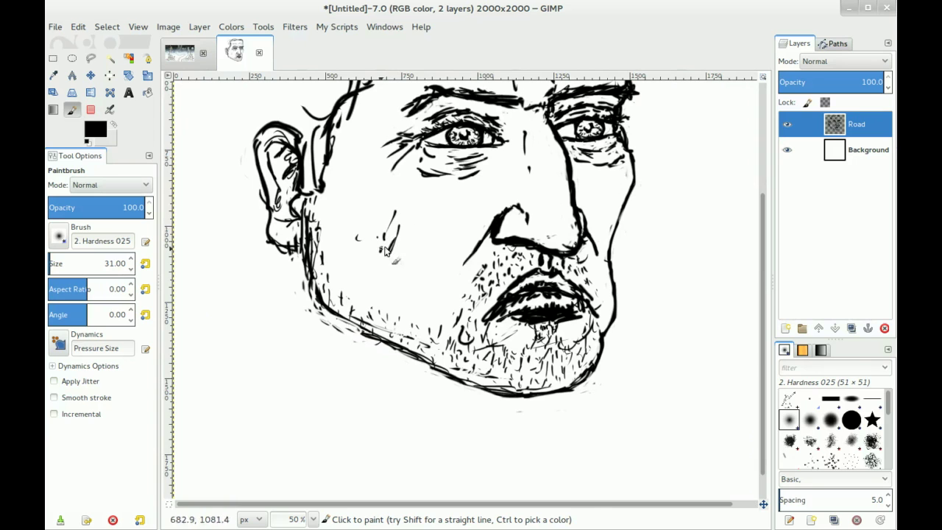
pyautogui.moveTo(397, 283); pyautogui.dragTo(435, 288)
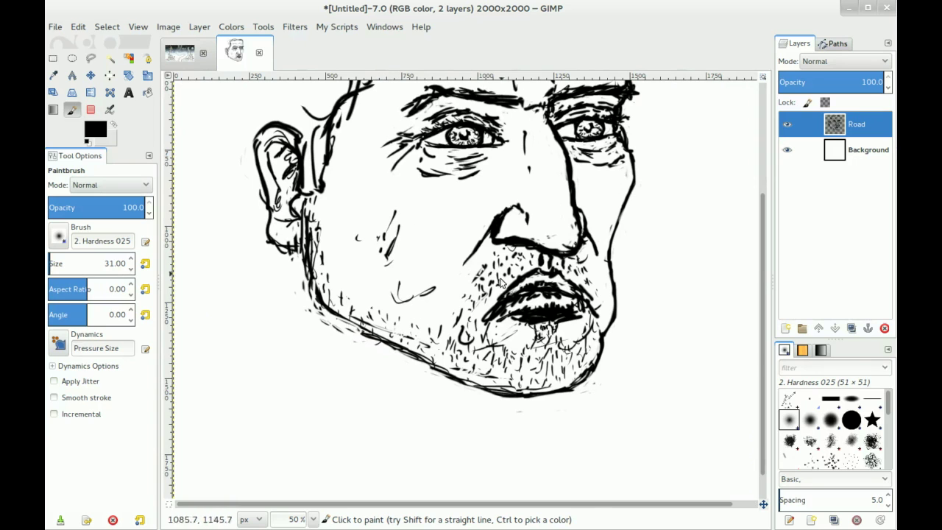
# - Extend the smile lines from both sides of the nose down around the mouth
pyautogui.moveTo(432, 334)
pyautogui.mouseDown()
pyautogui.moveTo(429, 307)
pyautogui.moveTo(442, 339)
pyautogui.moveTo(489, 261)
pyautogui.moveTo(442, 333)
pyautogui.moveTo(461, 296)
pyautogui.mouseUp()
pyautogui.hotkey('shift', 'e')
pyautogui.press('p')
# - Try sketching a rounded outline of the muscle area around the mouth and undo the trial strokes
pyautogui.moveTo(503, 245)
pyautogui.mouseDown()
pyautogui.moveTo(456, 320)
pyautogui.moveTo(466, 337)
pyautogui.moveTo(577, 343)
pyautogui.mouseUp()
pyautogui.hotkey('ctrl', 'z')
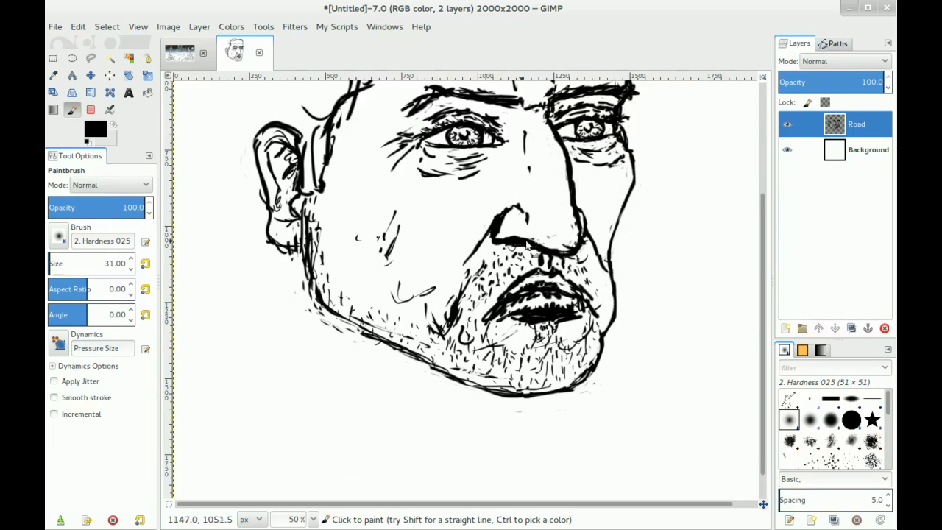
pyautogui.moveTo(501, 248)
pyautogui.mouseDown()
pyautogui.moveTo(475, 256)
pyautogui.moveTo(445, 296)
pyautogui.moveTo(452, 335)
pyautogui.moveTo(492, 365)
pyautogui.moveTo(540, 341)
pyautogui.moveTo(596, 358)
pyautogui.moveTo(596, 244)
pyautogui.mouseUp()
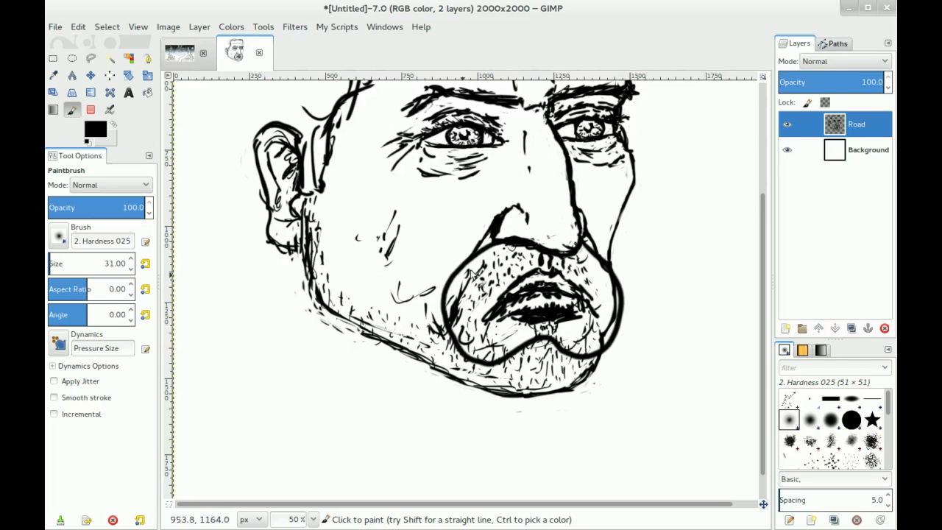
pyautogui.hotkey('ctrl', 'z')
pyautogui.moveTo(509, 214)
pyautogui.mouseDown()
pyautogui.moveTo(447, 366)
pyautogui.moveTo(601, 334)
pyautogui.moveTo(540, 215)
pyautogui.moveTo(454, 271)
pyautogui.moveTo(556, 407)
pyautogui.moveTo(509, 227)
pyautogui.moveTo(577, 230)
pyautogui.mouseUp()
pyautogui.hotkey('ctrl', 'z')
pyautogui.hotkey('ctrl', 'z')
pyautogui.hotkey('ctrl', 'z')
pyautogui.moveTo(488, 254)
pyautogui.mouseDown()
pyautogui.moveTo(458, 341)
pyautogui.moveTo(527, 355)
pyautogui.moveTo(612, 343)
pyautogui.moveTo(605, 250)
pyautogui.mouseUp()
pyautogui.hotkey('ctrl', 'z')
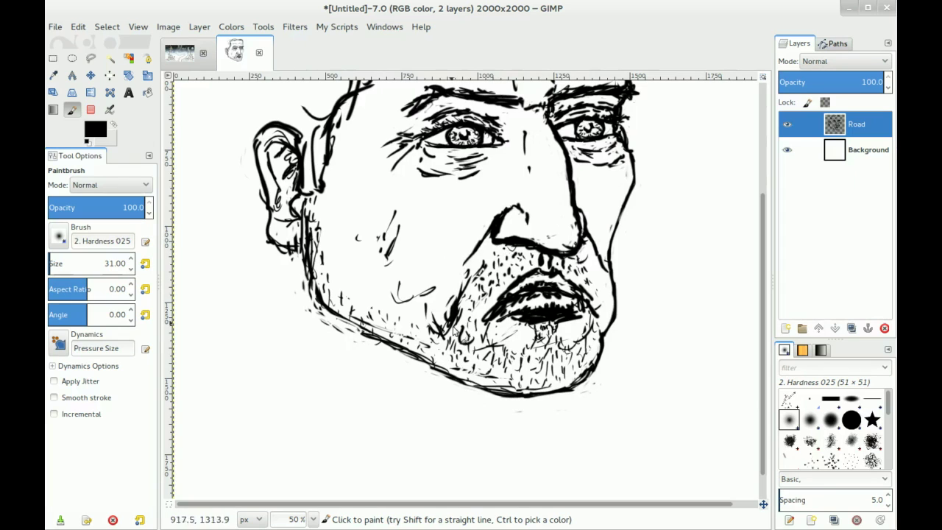
# - Paint curved creases beneath both corners of the mouth
pyautogui.moveTo(461, 338); pyautogui.dragTo(497, 333)
pyautogui.moveTo(599, 328); pyautogui.dragTo(585, 319)
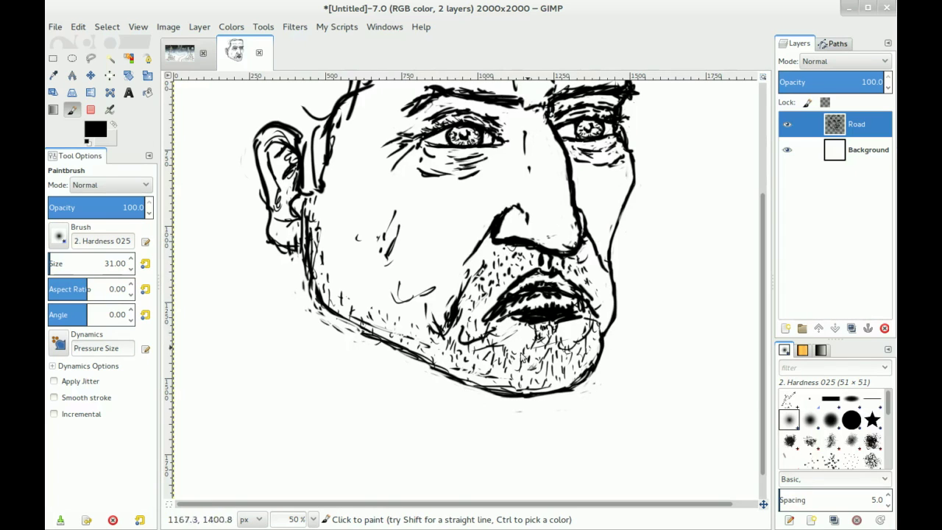
# - Try shading the middle of the chin with heavy dark strokes and undo them
pyautogui.moveTo(534, 336)
pyautogui.mouseDown()
pyautogui.moveTo(541, 344)
pyautogui.moveTo(566, 325)
pyautogui.moveTo(513, 351)
pyautogui.moveTo(593, 381)
pyautogui.moveTo(569, 354)
pyautogui.moveTo(537, 369)
pyautogui.moveTo(577, 376)
pyautogui.moveTo(578, 365)
pyautogui.mouseUp()
pyautogui.hotkey('shift', 'e')
pyautogui.press('p')
pyautogui.hotkey('shift', 'e')
pyautogui.press('p')
pyautogui.hotkey('ctrl', 'z')
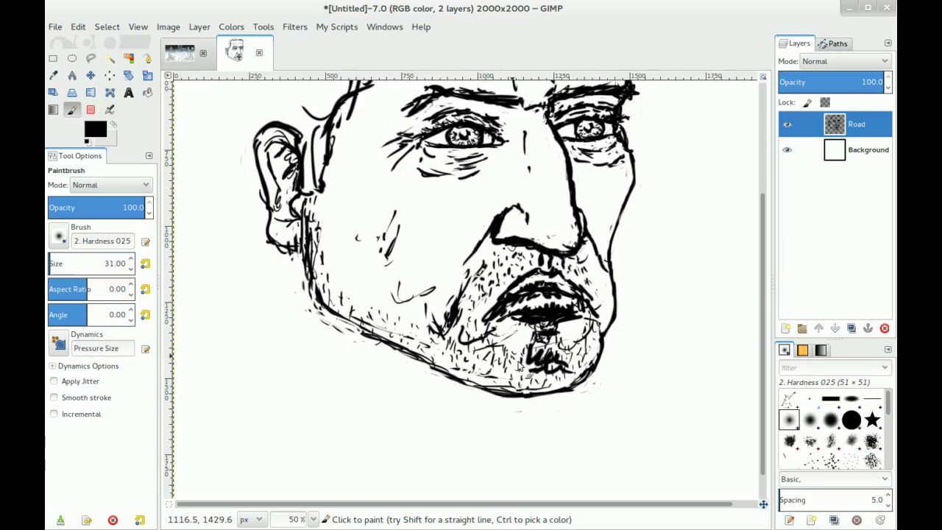
pyautogui.hotkey('ctrl', 'z')
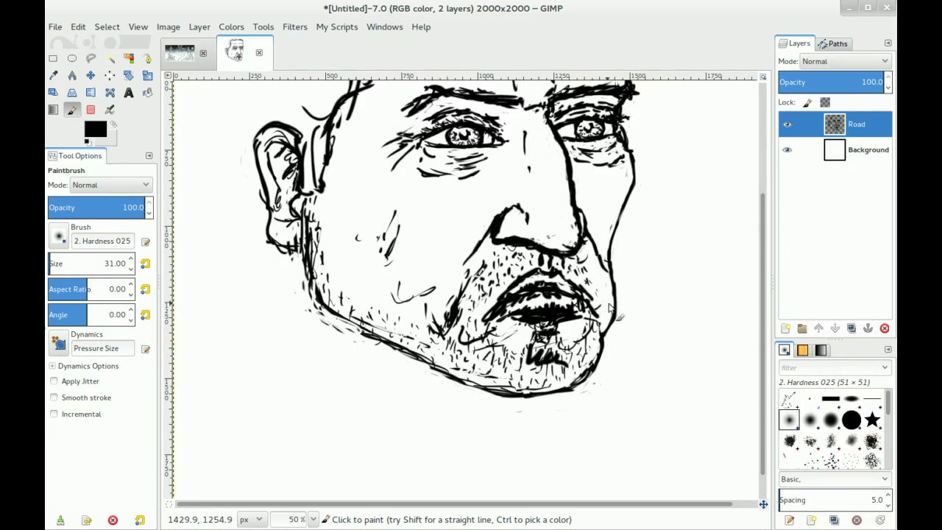
pyautogui.hotkey('ctrl', 'z')
pyautogui.moveTo(536, 368)
pyautogui.mouseDown()
pyautogui.moveTo(555, 356)
pyautogui.moveTo(563, 366)
pyautogui.moveTo(602, 316)
pyautogui.mouseUp()
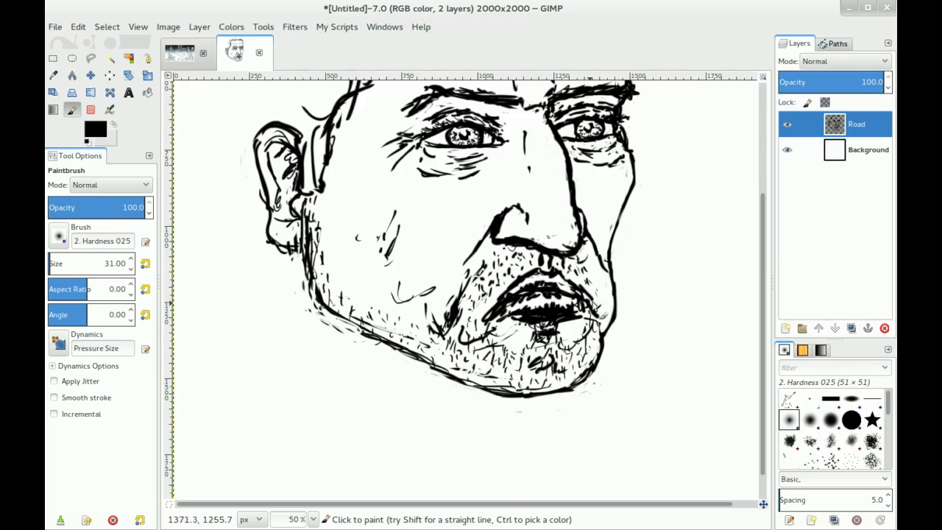
pyautogui.moveTo(567, 350)
pyautogui.mouseDown()
pyautogui.moveTo(569, 377)
pyautogui.moveTo(558, 338)
pyautogui.mouseUp()
pyautogui.hotkey('ctrl', 'z')
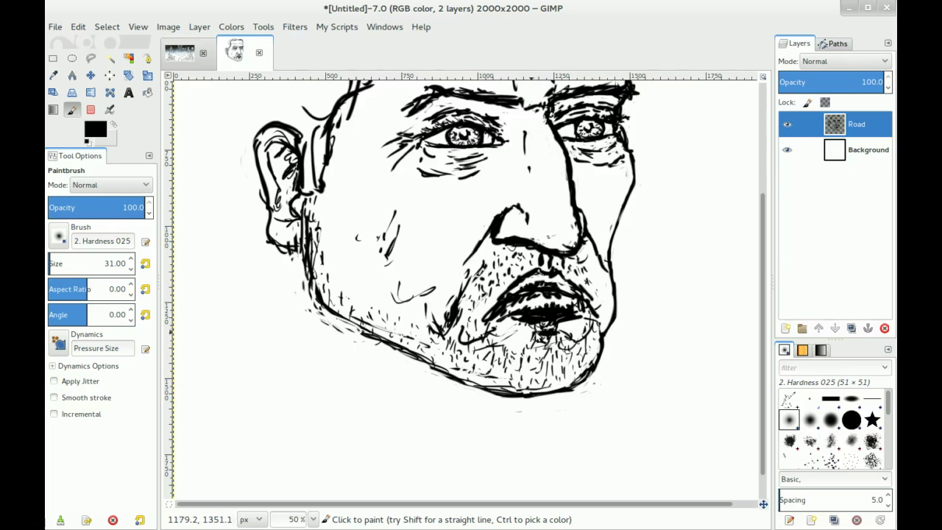
# - Darken the shadow directly beneath the lower lip and tidy its edge
pyautogui.moveTo(537, 339)
pyautogui.mouseDown()
pyautogui.moveTo(513, 330)
pyautogui.moveTo(545, 334)
pyautogui.moveTo(543, 349)
pyautogui.moveTo(556, 334)
pyautogui.moveTo(545, 338)
pyautogui.moveTo(564, 342)
pyautogui.moveTo(558, 334)
pyautogui.moveTo(578, 323)
pyautogui.moveTo(553, 341)
pyautogui.moveTo(549, 327)
pyautogui.moveTo(510, 335)
pyautogui.mouseUp()
pyautogui.hotkey('shift', 'e')
pyautogui.press('p')
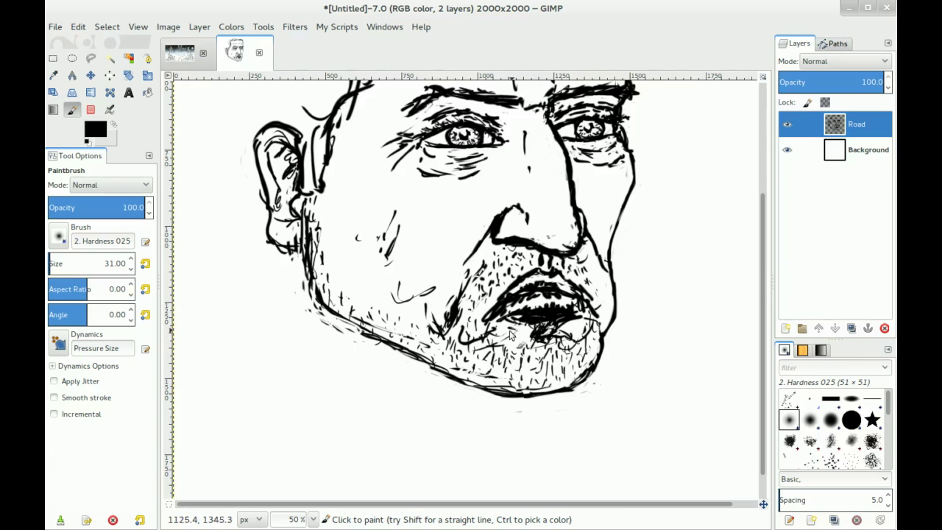
# - Shade the upper lip with dense dark strokes and darken the left part of the lower lip
pyautogui.moveTo(556, 288)
pyautogui.mouseDown()
pyautogui.moveTo(579, 283)
pyautogui.moveTo(525, 289)
pyautogui.mouseUp()
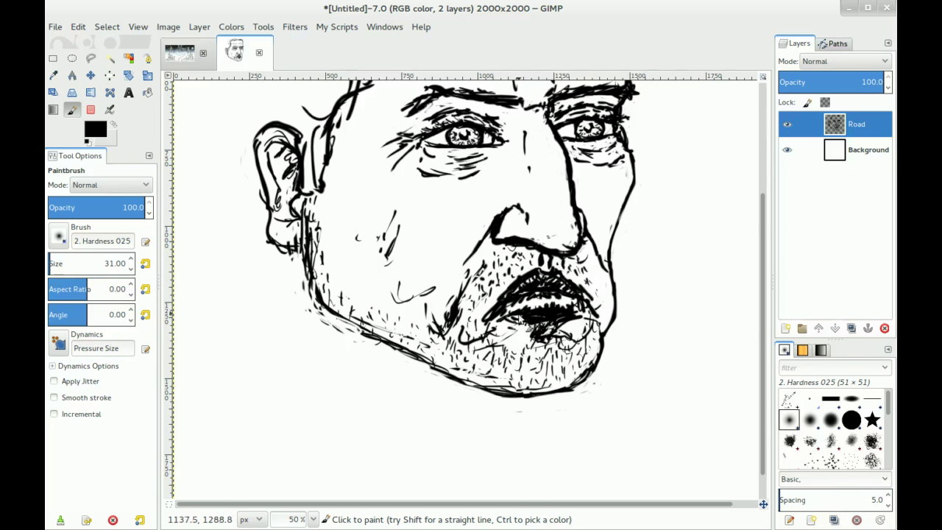
pyautogui.moveTo(528, 316); pyautogui.dragTo(513, 315)
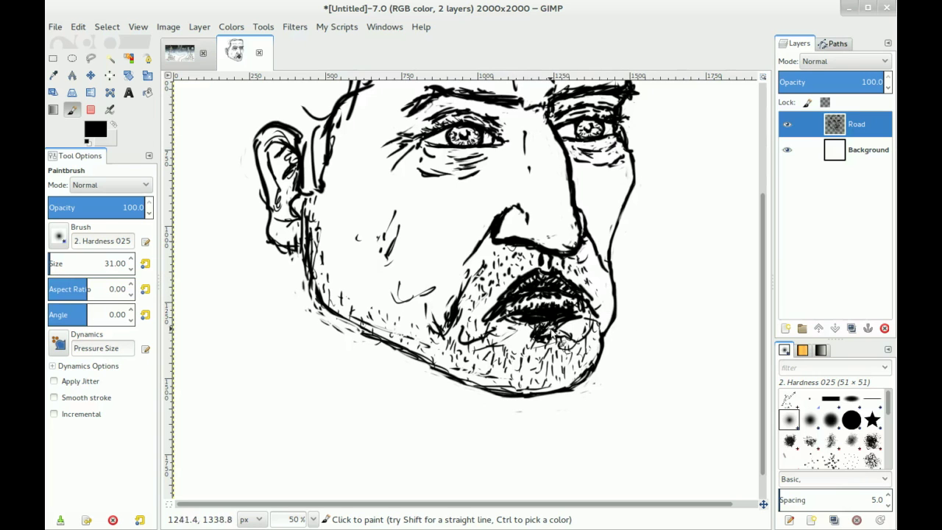
pyautogui.moveTo(520, 254); pyautogui.dragTo(530, 294)
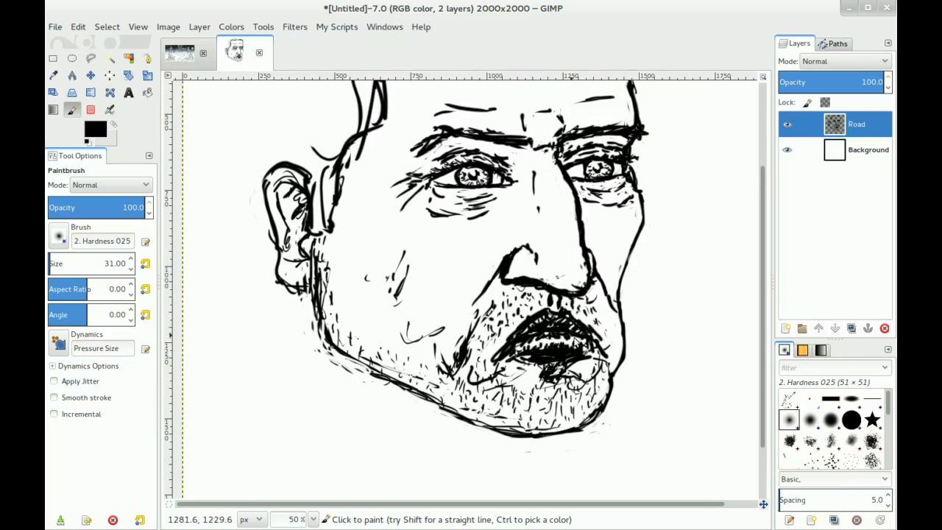
pyautogui.scroll(-3, 563, 291)
pyautogui.scroll(1, 559, 273)
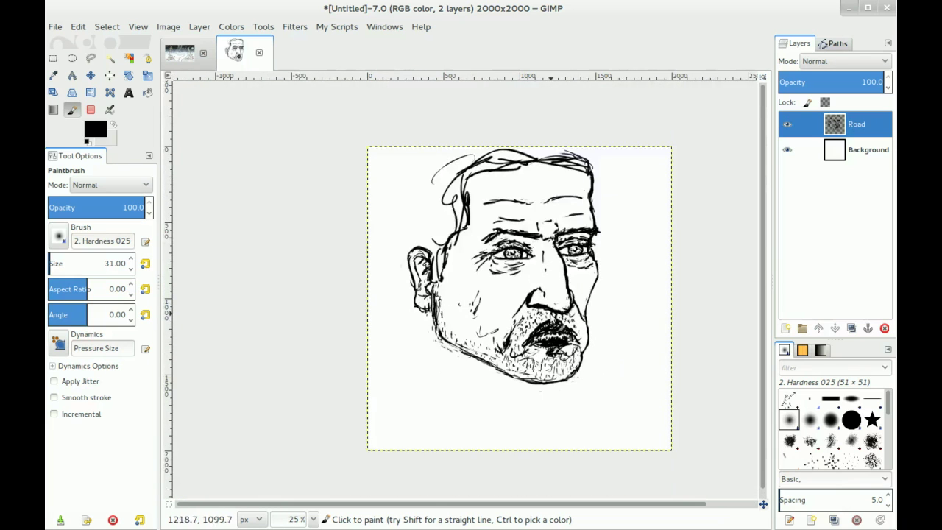
# - Trim the line around the tip of the nose with the Eraser and check the whole face
pyautogui.scroll(1, 554, 278)
pyautogui.hotkey('shift', 'e')
pyautogui.moveTo(575, 291)
pyautogui.mouseDown()
pyautogui.moveTo(566, 301)
pyautogui.moveTo(582, 295)
pyautogui.moveTo(594, 304)
pyautogui.moveTo(560, 304)
pyautogui.moveTo(564, 294)
pyautogui.moveTo(564, 311)
pyautogui.moveTo(607, 311)
pyautogui.moveTo(542, 311)
pyautogui.moveTo(573, 281)
pyautogui.moveTo(586, 298)
pyautogui.mouseUp()
pyautogui.press('p')
pyautogui.scroll(-3, 516, 296)
pyautogui.scroll(3, 448, 328)
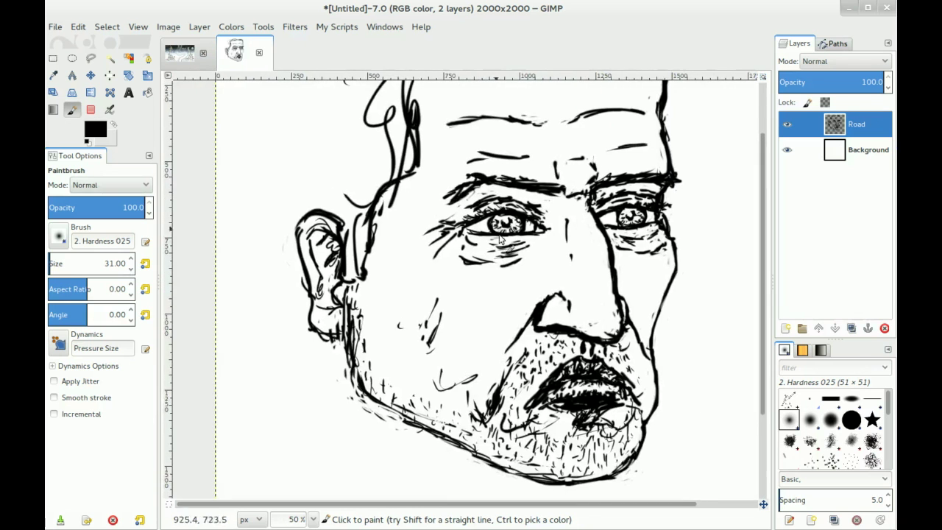
# - Darken the inner corner of the left eye and refine the lines around the right eye
pyautogui.scroll(-2, 501, 221)
pyautogui.scroll(1, 526, 221)
pyautogui.scroll(2, 494, 230)
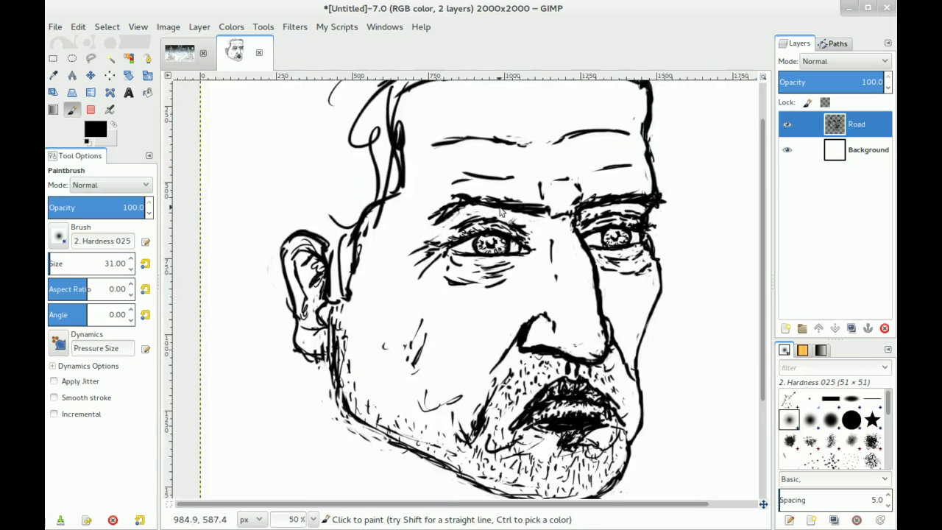
pyautogui.moveTo(484, 298); pyautogui.dragTo(493, 293)
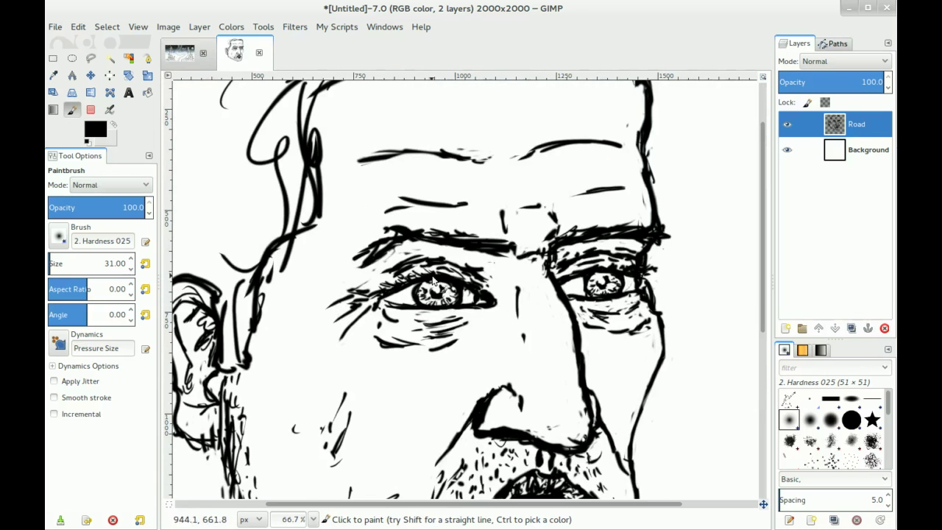
pyautogui.moveTo(574, 273); pyautogui.dragTo(477, 248)
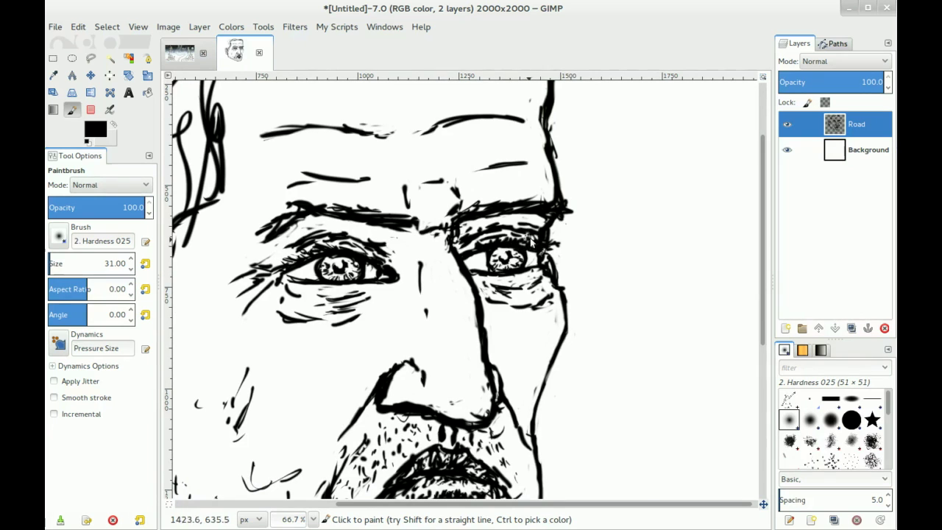
pyautogui.hotkey('shift', 'e')
pyautogui.press('p')
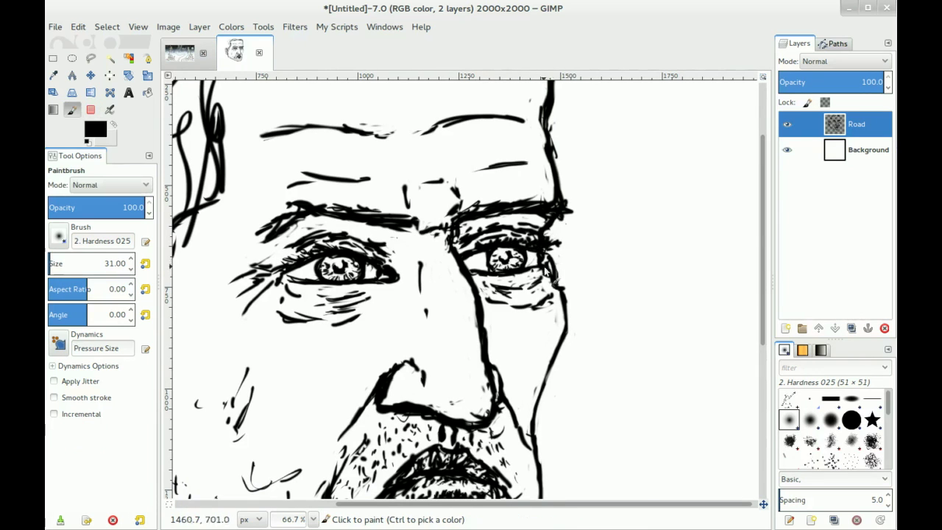
pyautogui.hotkey('shift', 'e')
pyautogui.hscroll(-2, 541, 268)
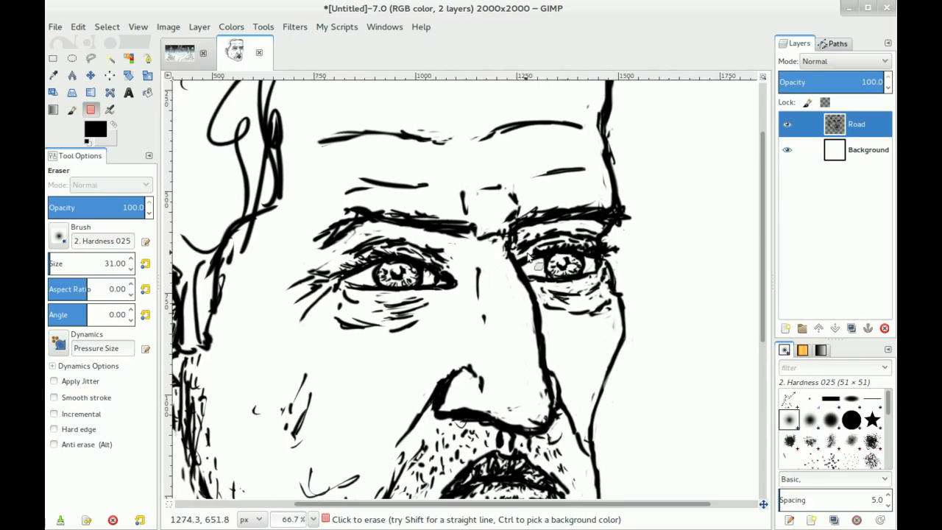
pyautogui.press('p')
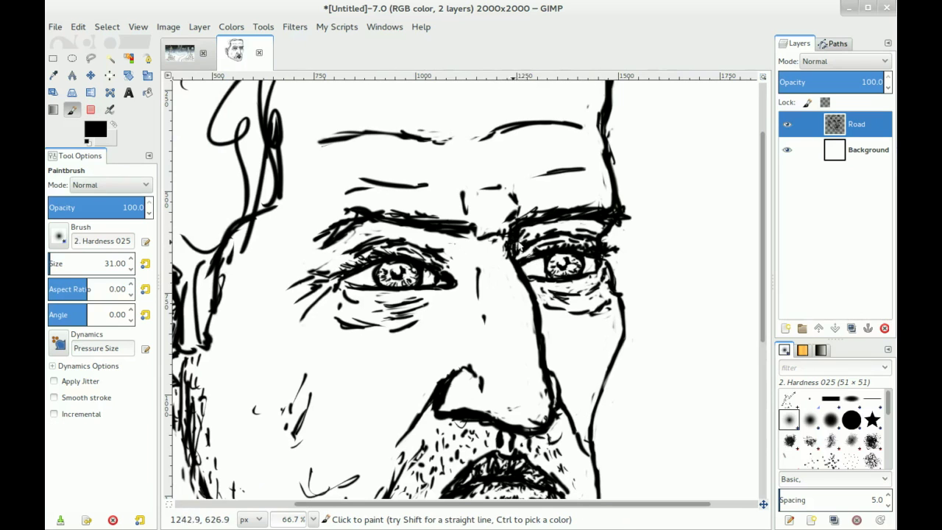
# - Thicken both eyebrows with dense black strokes down toward the upper eyelids
pyautogui.moveTo(540, 228)
pyautogui.mouseDown()
pyautogui.moveTo(585, 239)
pyautogui.moveTo(535, 245)
pyautogui.moveTo(540, 229)
pyautogui.moveTo(589, 229)
pyautogui.moveTo(532, 232)
pyautogui.moveTo(558, 231)
pyautogui.mouseUp()
pyautogui.moveTo(449, 257); pyautogui.dragTo(561, 230)
pyautogui.moveTo(489, 214)
pyautogui.mouseDown()
pyautogui.moveTo(533, 222)
pyautogui.moveTo(490, 212)
pyautogui.moveTo(547, 220)
pyautogui.moveTo(536, 221)
pyautogui.moveTo(559, 238)
pyautogui.moveTo(580, 215)
pyautogui.moveTo(519, 210)
pyautogui.moveTo(562, 232)
pyautogui.moveTo(557, 220)
pyautogui.moveTo(498, 207)
pyautogui.moveTo(456, 214)
pyautogui.moveTo(477, 198)
pyautogui.mouseUp()
pyautogui.moveTo(533, 206)
pyautogui.mouseDown()
pyautogui.moveTo(476, 206)
pyautogui.moveTo(510, 199)
pyautogui.moveTo(556, 214)
pyautogui.moveTo(556, 198)
pyautogui.moveTo(448, 221)
pyautogui.mouseUp()
# - Paint dark hatched shadows in the bags beneath both eyes
pyautogui.moveTo(536, 278); pyautogui.dragTo(444, 265)
pyautogui.moveTo(446, 265)
pyautogui.mouseDown()
pyautogui.moveTo(507, 258)
pyautogui.moveTo(498, 274)
pyautogui.moveTo(484, 257)
pyautogui.moveTo(462, 263)
pyautogui.moveTo(515, 264)
pyautogui.moveTo(482, 280)
pyautogui.moveTo(508, 265)
pyautogui.mouseUp()
pyautogui.moveTo(664, 239)
pyautogui.mouseDown()
pyautogui.moveTo(530, 257)
pyautogui.moveTo(489, 283)
pyautogui.moveTo(539, 260)
pyautogui.moveTo(537, 271)
pyautogui.moveTo(497, 288)
pyautogui.mouseUp()
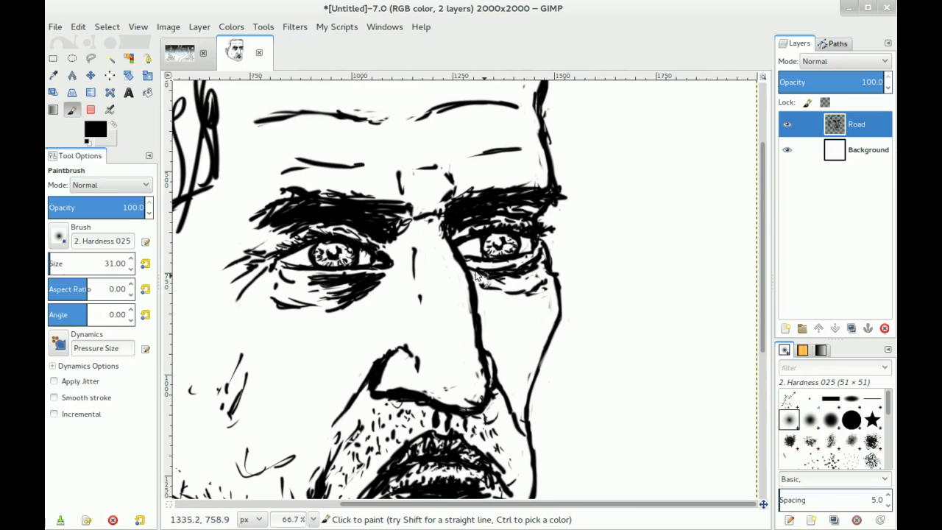
pyautogui.moveTo(499, 289)
pyautogui.mouseDown()
pyautogui.moveTo(520, 283)
pyautogui.moveTo(488, 273)
pyautogui.mouseUp()
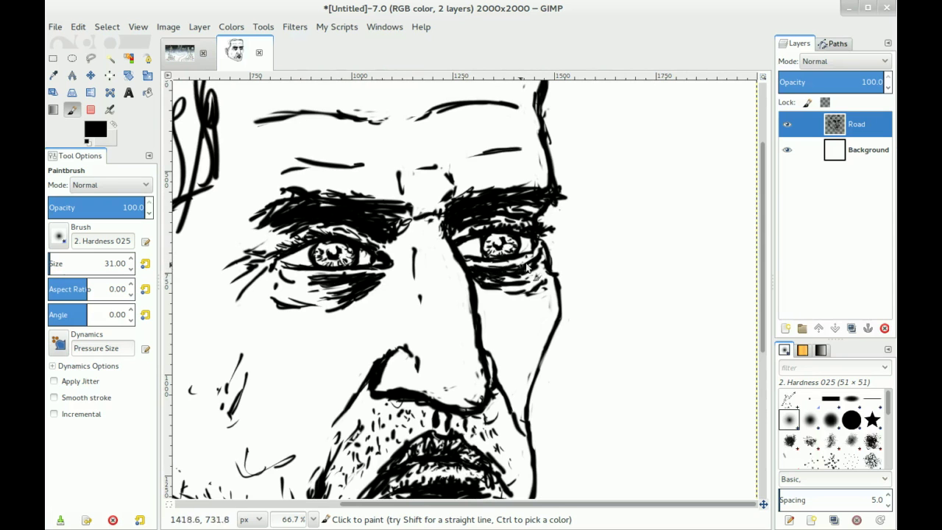
# - Darken the underside and left wing of the nose and refine the crease on the right cheek
pyautogui.scroll(-3, 482, 291)
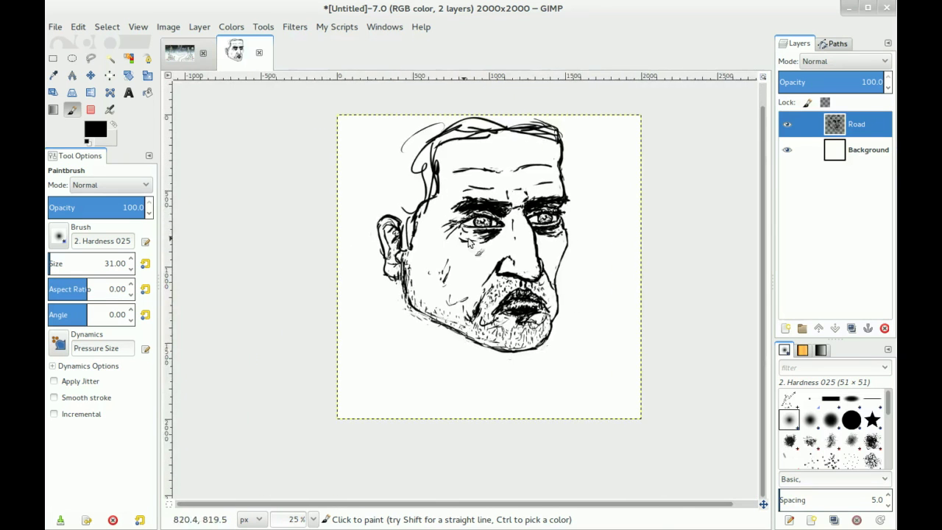
pyautogui.scroll(1, 498, 232)
pyautogui.scroll(1, 488, 226)
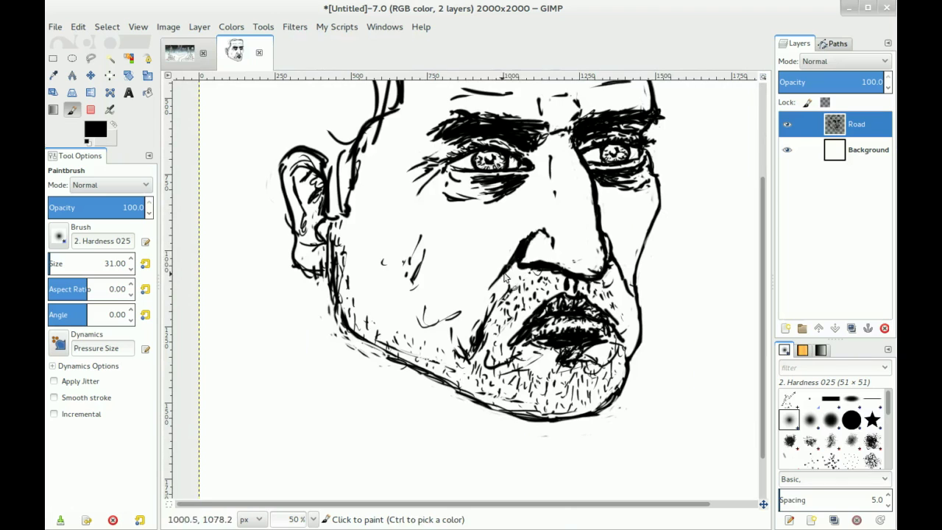
pyautogui.moveTo(520, 269)
pyautogui.mouseDown()
pyautogui.moveTo(570, 286)
pyautogui.moveTo(584, 270)
pyautogui.moveTo(496, 276)
pyautogui.moveTo(546, 280)
pyautogui.moveTo(544, 257)
pyautogui.mouseUp()
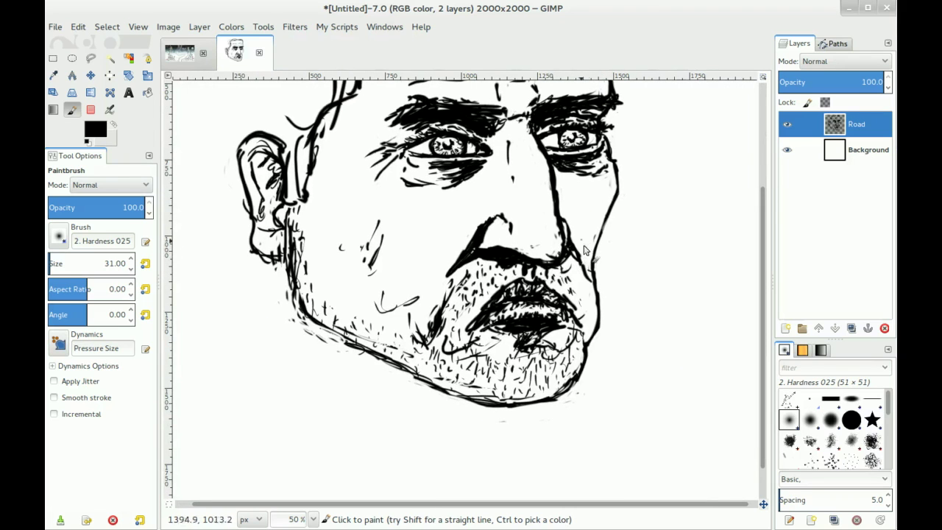
pyautogui.hotkey('shift', 'e')
pyautogui.press('p')
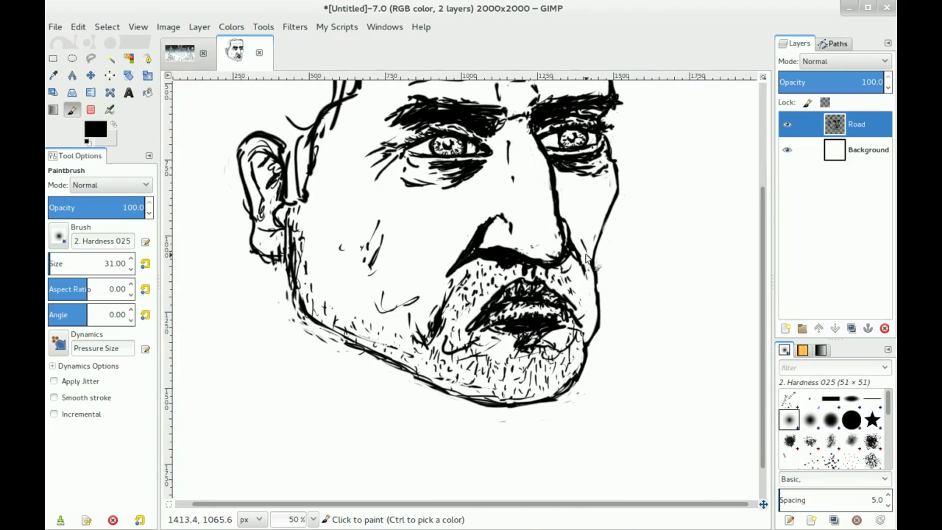
# - Paint short stubble strokes over the left cheek from below the ear toward the mouth
pyautogui.hscroll(-5, 442, 260)
pyautogui.scroll(-3, 443, 260)
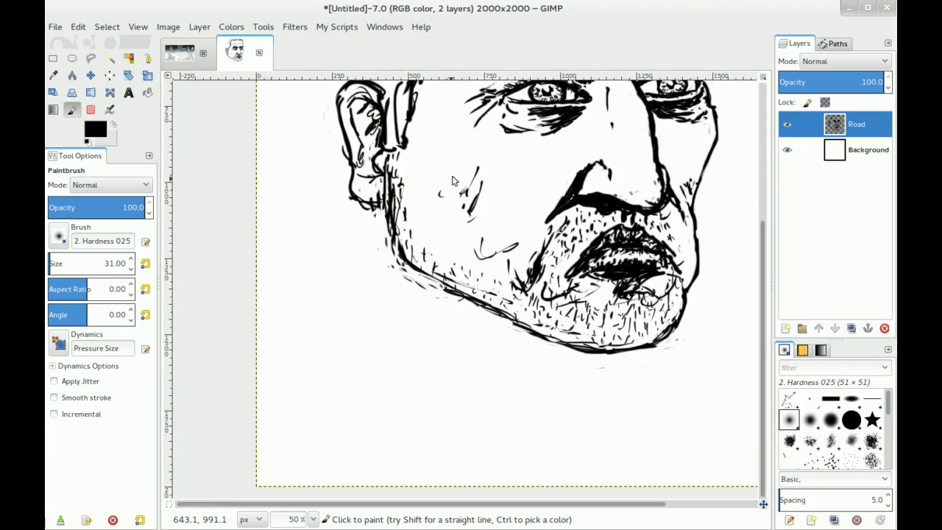
pyautogui.moveTo(444, 206)
pyautogui.mouseDown()
pyautogui.moveTo(491, 254)
pyautogui.moveTo(498, 246)
pyautogui.moveTo(502, 269)
pyautogui.moveTo(445, 203)
pyautogui.moveTo(451, 255)
pyautogui.moveTo(488, 292)
pyautogui.moveTo(440, 272)
pyautogui.moveTo(447, 253)
pyautogui.moveTo(452, 272)
pyautogui.moveTo(476, 274)
pyautogui.moveTo(489, 298)
pyautogui.moveTo(446, 287)
pyautogui.mouseUp()
# - Fill the right side of the nose with a solid black shadow and enlarge the brush to 41
pyautogui.scroll(3, 456, 218)
pyautogui.hscroll(-2, 442, 206)
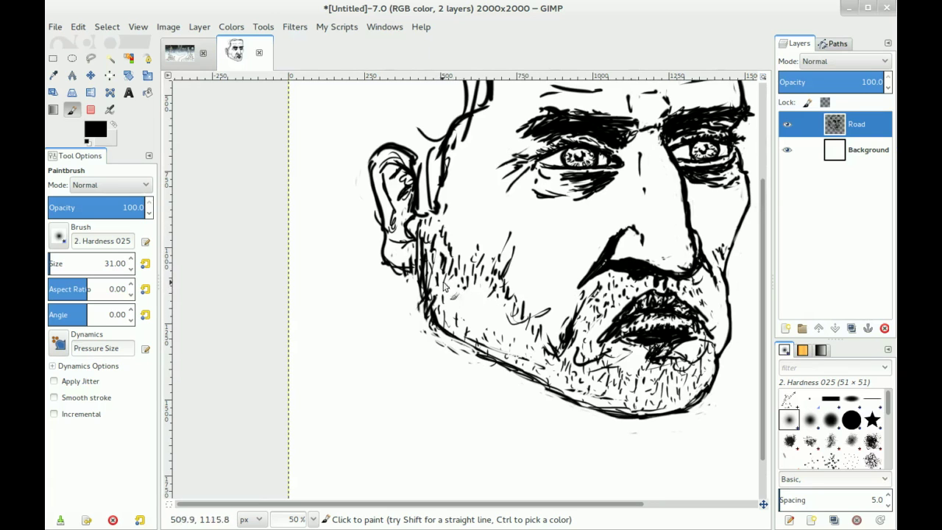
pyautogui.moveTo(627, 270)
pyautogui.mouseDown()
pyautogui.moveTo(515, 264)
pyautogui.moveTo(503, 210)
pyautogui.moveTo(519, 230)
pyautogui.moveTo(494, 230)
pyautogui.moveTo(498, 253)
pyautogui.moveTo(501, 219)
pyautogui.moveTo(523, 293)
pyautogui.moveTo(507, 273)
pyautogui.mouseUp()
pyautogui.hscroll(3, 516, 270)
pyautogui.scroll(1, 515, 270)
pyautogui.press(']')
pyautogui.hotkey('shift', 'e')
pyautogui.press('p')
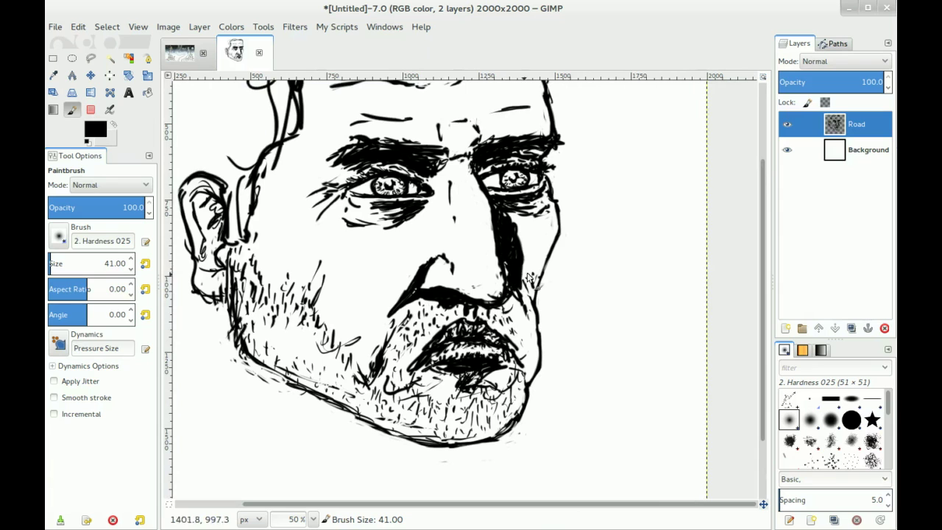
# - Thicken the right cheek and forehead contours and extend the forehead wrinkles to the face's right edge
pyautogui.moveTo(533, 268)
pyautogui.mouseDown()
pyautogui.moveTo(527, 293)
pyautogui.moveTo(522, 262)
pyautogui.moveTo(532, 287)
pyautogui.moveTo(527, 275)
pyautogui.moveTo(546, 255)
pyautogui.moveTo(535, 288)
pyautogui.moveTo(551, 248)
pyautogui.moveTo(553, 188)
pyautogui.mouseUp()
pyautogui.moveTo(484, 137)
pyautogui.mouseDown()
pyautogui.moveTo(471, 216)
pyautogui.moveTo(535, 210)
pyautogui.moveTo(559, 243)
pyautogui.moveTo(543, 147)
pyautogui.moveTo(529, 179)
pyautogui.mouseUp()
pyautogui.moveTo(548, 340)
pyautogui.mouseDown()
pyautogui.moveTo(526, 367)
pyautogui.moveTo(551, 326)
pyautogui.moveTo(539, 394)
pyautogui.moveTo(543, 366)
pyautogui.moveTo(561, 351)
pyautogui.moveTo(537, 372)
pyautogui.mouseUp()
pyautogui.hotkey('shift', 'e')
pyautogui.press('p')
pyautogui.hotkey('shift', 'e')
pyautogui.press('p')
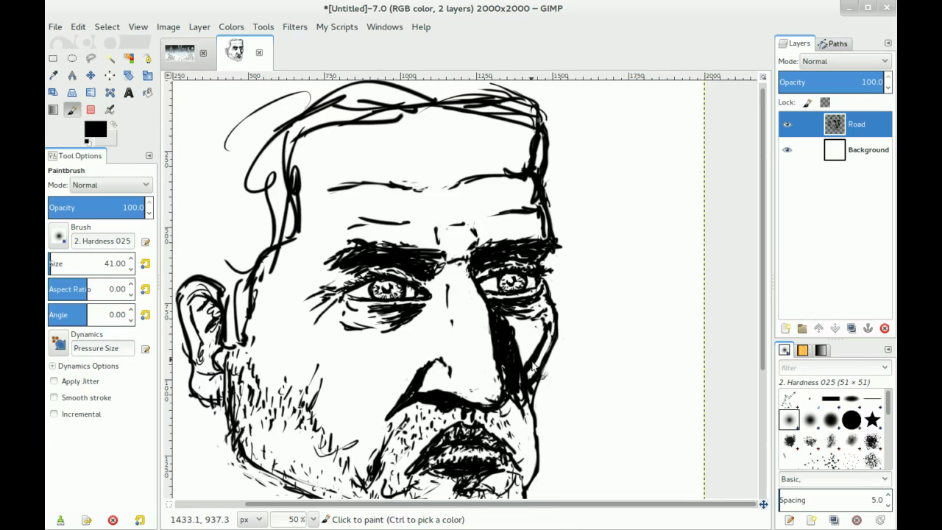
# - Clean up the right face contour, then paint heavy shadows below the mouth and along the chin and right jaw
pyautogui.scroll(-5, 536, 371)
pyautogui.hotkey('shift', 'e')
pyautogui.moveTo(545, 184)
pyautogui.mouseDown()
pyautogui.moveTo(530, 210)
pyautogui.moveTo(522, 285)
pyautogui.moveTo(543, 274)
pyautogui.moveTo(527, 289)
pyautogui.mouseUp()
pyautogui.press('p')
pyautogui.moveTo(421, 273)
pyautogui.mouseDown()
pyautogui.moveTo(384, 320)
pyautogui.moveTo(406, 317)
pyautogui.moveTo(398, 313)
pyautogui.moveTo(428, 293)
pyautogui.moveTo(438, 299)
pyautogui.moveTo(430, 304)
pyautogui.moveTo(447, 298)
pyautogui.moveTo(458, 316)
pyautogui.moveTo(453, 363)
pyautogui.moveTo(503, 356)
pyautogui.moveTo(496, 359)
pyautogui.moveTo(527, 322)
pyautogui.moveTo(525, 293)
pyautogui.mouseUp()
# - Reduce the brush size to 31 and add more stubble strokes on the lower left cheek and jaw
pyautogui.moveTo(301, 186); pyautogui.dragTo(398, 249)
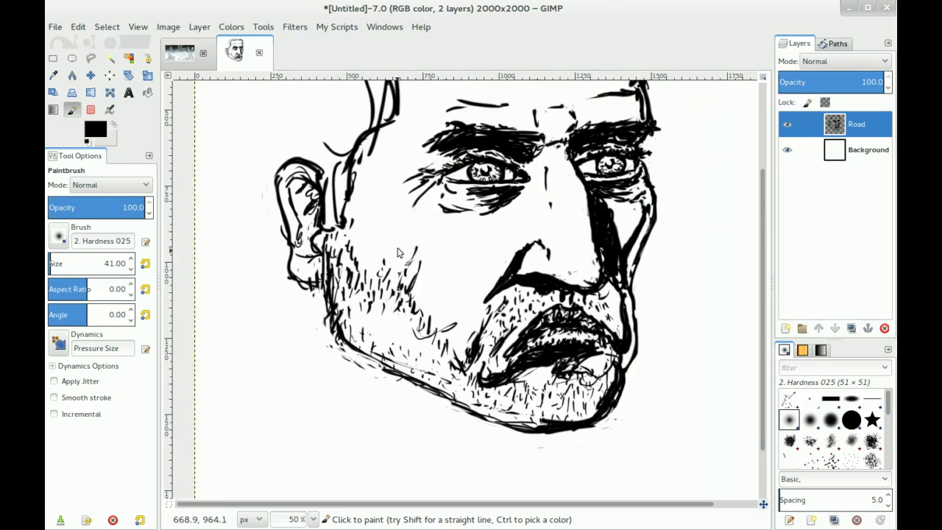
pyautogui.moveTo(443, 305)
pyautogui.mouseDown()
pyautogui.moveTo(412, 284)
pyautogui.moveTo(374, 324)
pyautogui.moveTo(402, 309)
pyautogui.moveTo(357, 305)
pyautogui.moveTo(380, 313)
pyautogui.moveTo(372, 328)
pyautogui.moveTo(355, 318)
pyautogui.moveTo(379, 332)
pyautogui.moveTo(405, 326)
pyautogui.moveTo(443, 346)
pyautogui.mouseUp()
pyautogui.press('[')
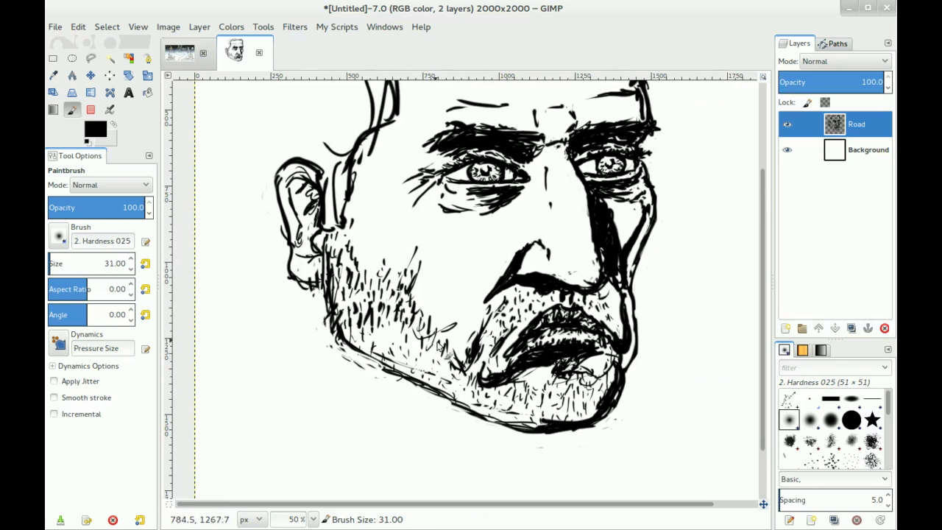
pyautogui.moveTo(361, 305); pyautogui.dragTo(337, 315)
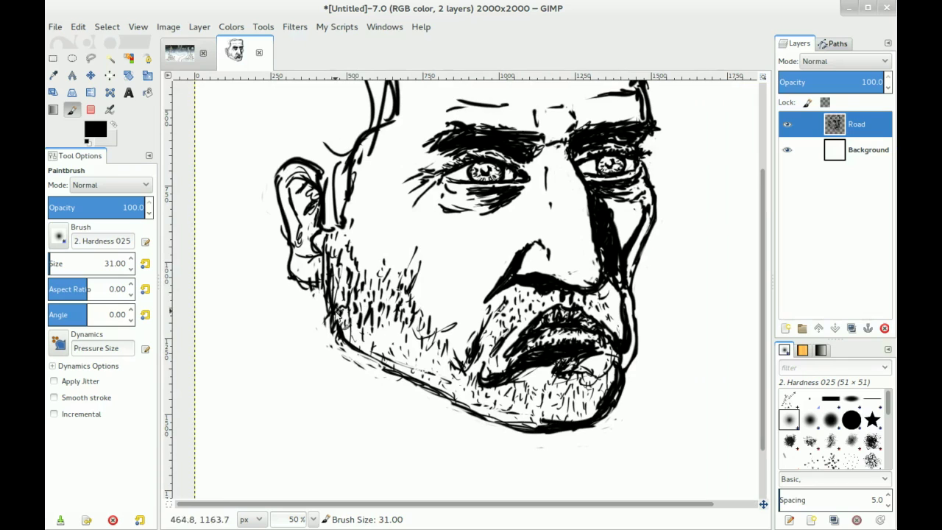
# - Add more short stubble strokes from the sideburn across the left cheek and along the lower jaw towards the chin
pyautogui.moveTo(351, 240); pyautogui.dragTo(350, 246)
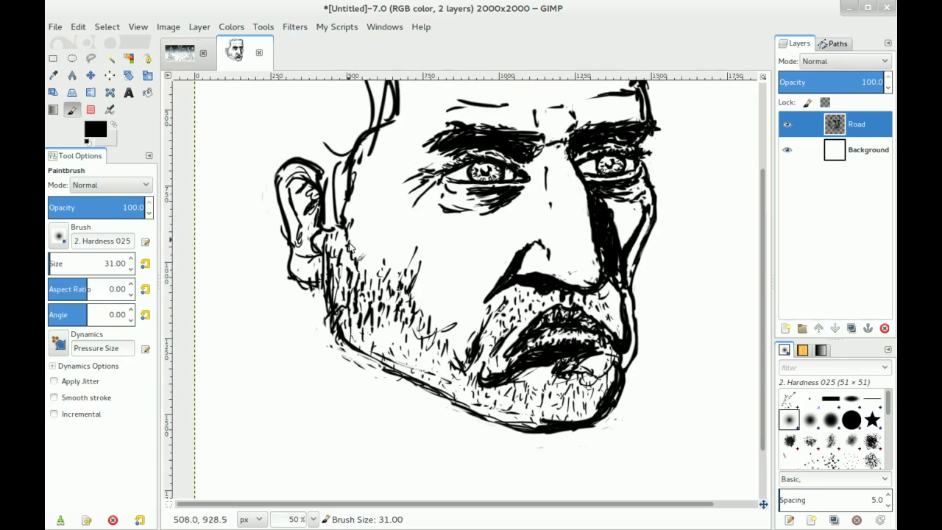
pyautogui.moveTo(375, 278)
pyautogui.mouseDown()
pyautogui.moveTo(402, 266)
pyautogui.moveTo(384, 262)
pyautogui.moveTo(410, 253)
pyautogui.moveTo(426, 310)
pyautogui.mouseUp()
pyautogui.moveTo(459, 340)
pyautogui.mouseDown()
pyautogui.moveTo(493, 312)
pyautogui.moveTo(475, 338)
pyautogui.moveTo(478, 309)
pyautogui.moveTo(467, 330)
pyautogui.moveTo(504, 304)
pyautogui.mouseUp()
pyautogui.moveTo(378, 354)
pyautogui.mouseDown()
pyautogui.moveTo(392, 336)
pyautogui.moveTo(343, 323)
pyautogui.mouseUp()
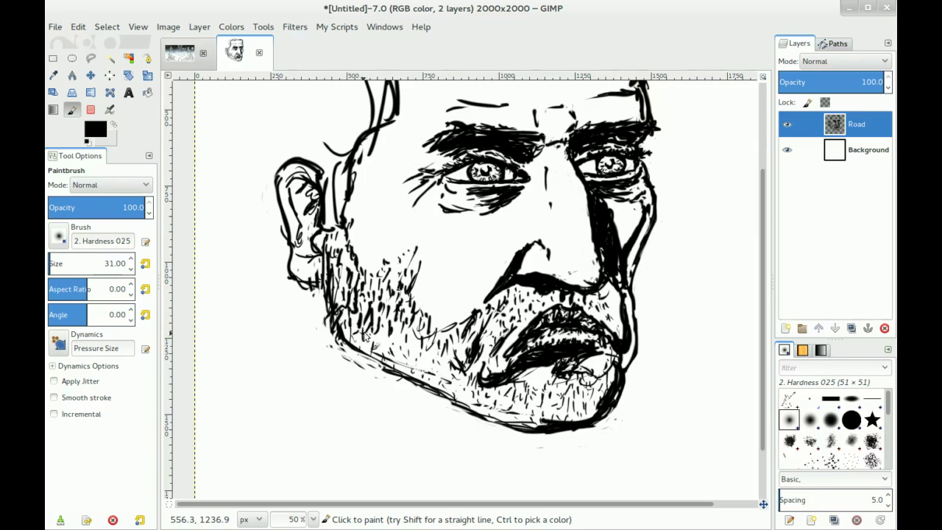
pyautogui.moveTo(389, 332)
pyautogui.mouseDown()
pyautogui.moveTo(364, 336)
pyautogui.moveTo(385, 337)
pyautogui.moveTo(419, 369)
pyautogui.moveTo(417, 354)
pyautogui.moveTo(445, 387)
pyautogui.moveTo(457, 388)
pyautogui.moveTo(438, 363)
pyautogui.moveTo(462, 383)
pyautogui.moveTo(377, 364)
pyautogui.moveTo(361, 342)
pyautogui.moveTo(432, 373)
pyautogui.mouseUp()
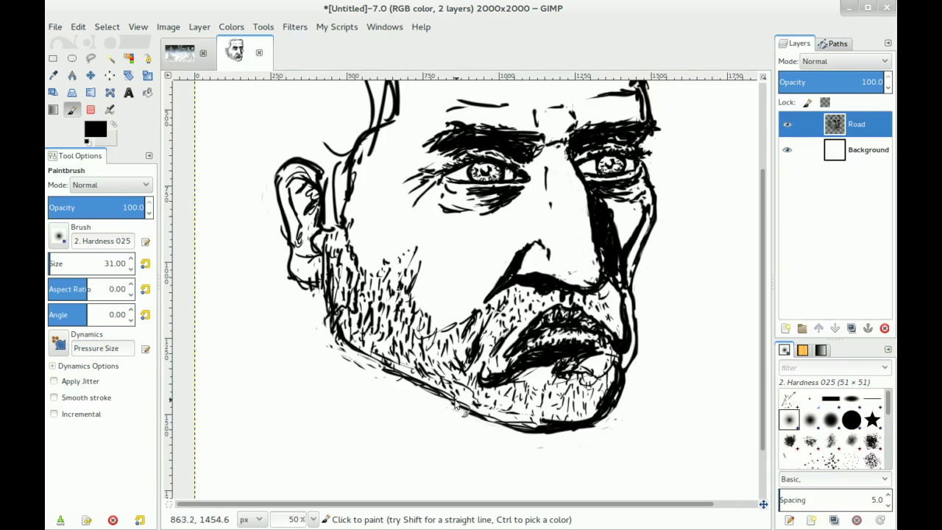
pyautogui.moveTo(481, 400); pyautogui.dragTo(454, 396)
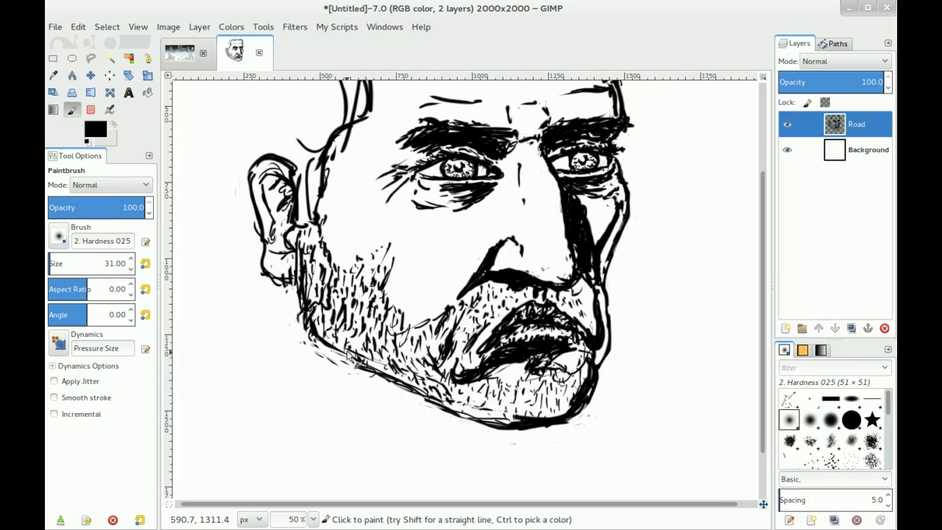
# - Erase stray marks along the left jawline, then add short beard hatching along the jaw and under the chin
pyautogui.hotkey('shift', 'e')
pyautogui.moveTo(310, 352)
pyautogui.mouseDown()
pyautogui.moveTo(316, 370)
pyautogui.moveTo(385, 378)
pyautogui.moveTo(413, 398)
pyautogui.mouseUp()
pyautogui.press('p')
pyautogui.moveTo(505, 433)
pyautogui.mouseDown()
pyautogui.moveTo(562, 431)
pyautogui.moveTo(578, 420)
pyautogui.moveTo(597, 368)
pyautogui.mouseUp()
pyautogui.moveTo(495, 417)
pyautogui.mouseDown()
pyautogui.moveTo(502, 427)
pyautogui.moveTo(469, 418)
pyautogui.moveTo(483, 421)
pyautogui.mouseUp()
pyautogui.moveTo(563, 418)
pyautogui.mouseDown()
pyautogui.moveTo(579, 410)
pyautogui.moveTo(569, 418)
pyautogui.moveTo(572, 403)
pyautogui.mouseUp()
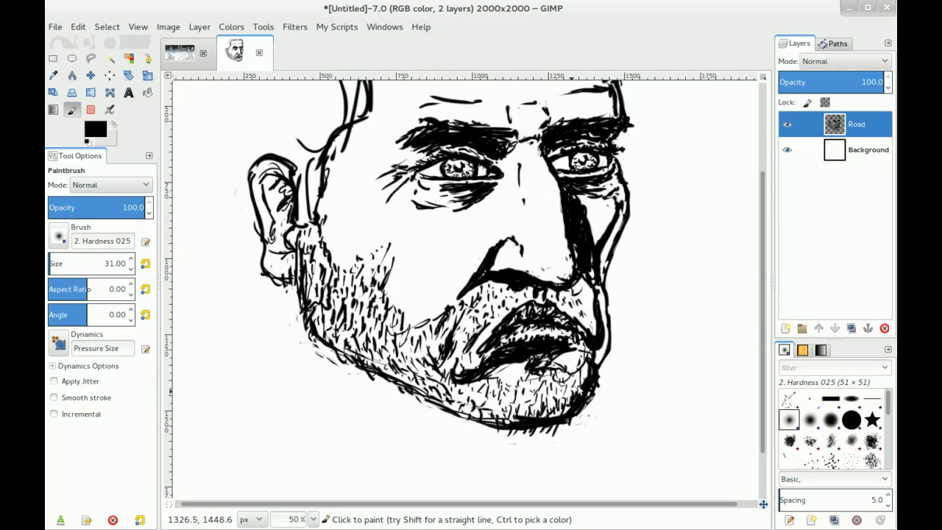
# - Add denser stubble on the chin, below the lower lip and beside the right corner of the mouth
pyautogui.moveTo(490, 416); pyautogui.dragTo(521, 410)
pyautogui.moveTo(539, 365); pyautogui.dragTo(592, 360)
pyautogui.scroll(2, 592, 360)
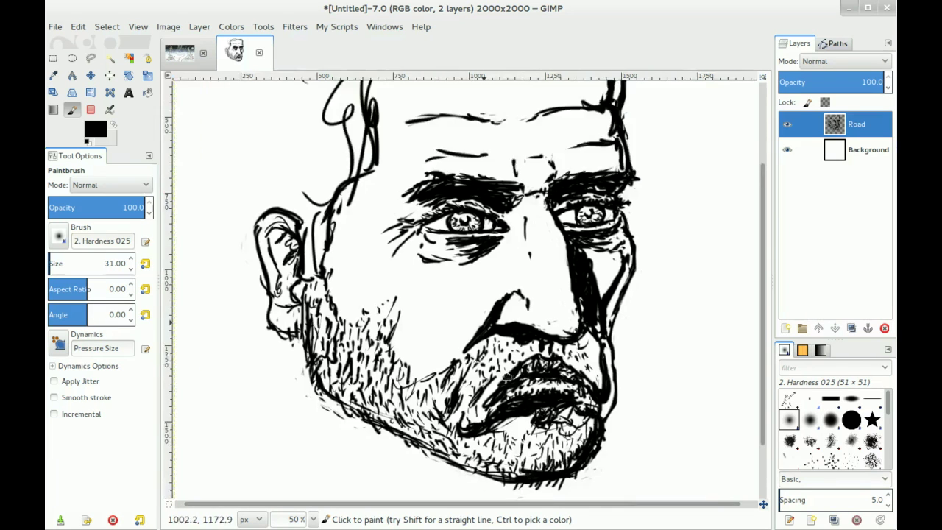
pyautogui.scroll(-2, 515, 353)
pyautogui.scroll(1, 589, 305)
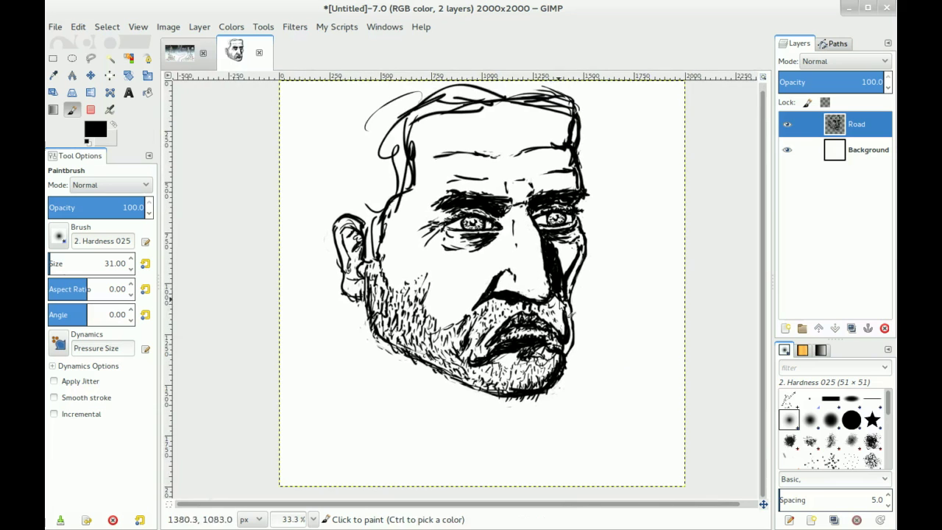
pyautogui.moveTo(551, 316); pyautogui.dragTo(563, 333)
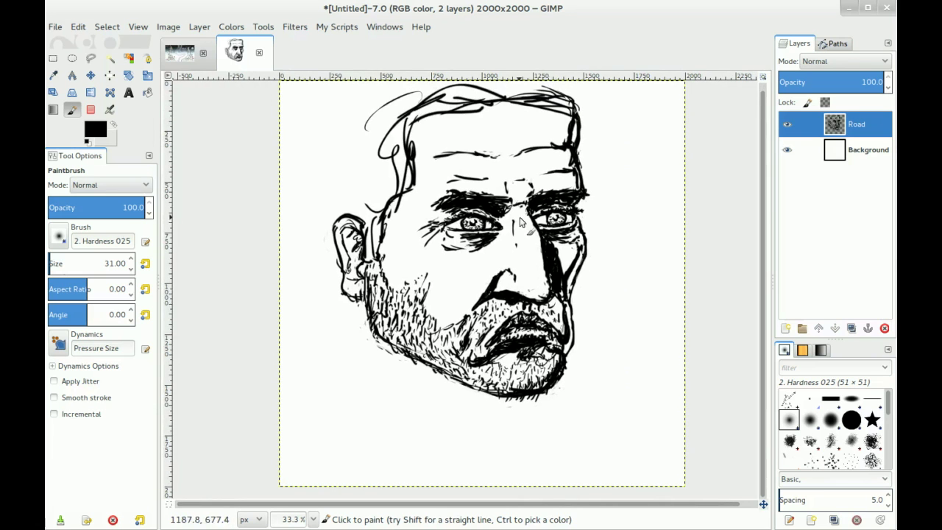
# - Extend both eyebrows upwards and outwards with bushy hair strokes, erasing stray parts to refine their shape
pyautogui.scroll(1, 441, 180)
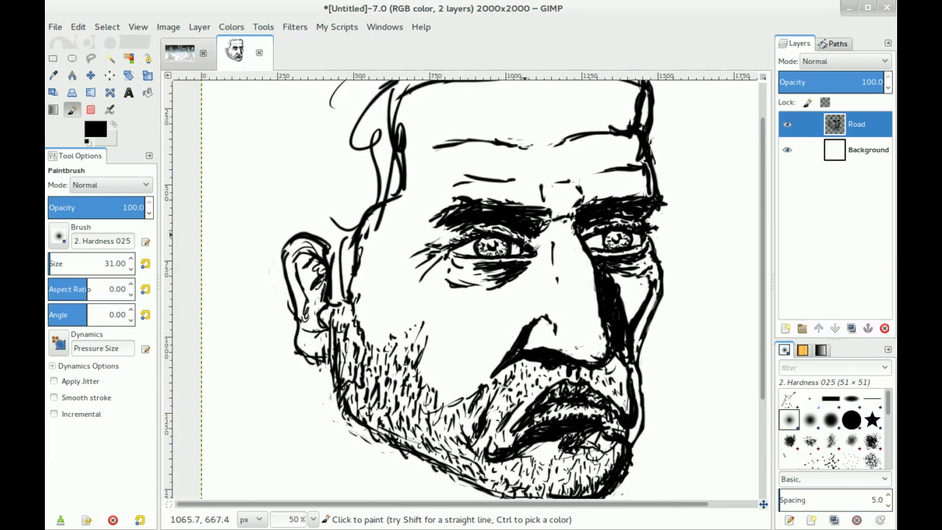
pyautogui.scroll(1, 529, 200)
pyautogui.moveTo(425, 176)
pyautogui.mouseDown()
pyautogui.moveTo(526, 193)
pyautogui.moveTo(462, 178)
pyautogui.moveTo(435, 188)
pyautogui.moveTo(511, 191)
pyautogui.mouseUp()
pyautogui.moveTo(668, 179); pyautogui.dragTo(558, 172)
pyautogui.moveTo(492, 173)
pyautogui.mouseDown()
pyautogui.moveTo(597, 161)
pyautogui.moveTo(574, 175)
pyautogui.moveTo(585, 174)
pyautogui.moveTo(570, 168)
pyautogui.moveTo(601, 168)
pyautogui.moveTo(597, 178)
pyautogui.moveTo(553, 185)
pyautogui.moveTo(500, 168)
pyautogui.moveTo(483, 191)
pyautogui.mouseUp()
pyautogui.hotkey('shift', 'e')
pyautogui.press('p')
pyautogui.moveTo(397, 182)
pyautogui.mouseDown()
pyautogui.moveTo(427, 189)
pyautogui.moveTo(354, 205)
pyautogui.mouseUp()
pyautogui.moveTo(302, 163)
pyautogui.mouseDown()
pyautogui.moveTo(313, 183)
pyautogui.moveTo(283, 172)
pyautogui.moveTo(304, 188)
pyautogui.moveTo(318, 170)
pyautogui.moveTo(285, 171)
pyautogui.moveTo(308, 193)
pyautogui.moveTo(282, 206)
pyautogui.moveTo(304, 191)
pyautogui.mouseUp()
pyautogui.hotkey('shift', 'e')
pyautogui.press('p')
pyautogui.moveTo(625, 173)
pyautogui.mouseDown()
pyautogui.moveTo(554, 171)
pyautogui.moveTo(573, 172)
pyautogui.mouseUp()
pyautogui.moveTo(226, 169); pyautogui.dragTo(353, 141)
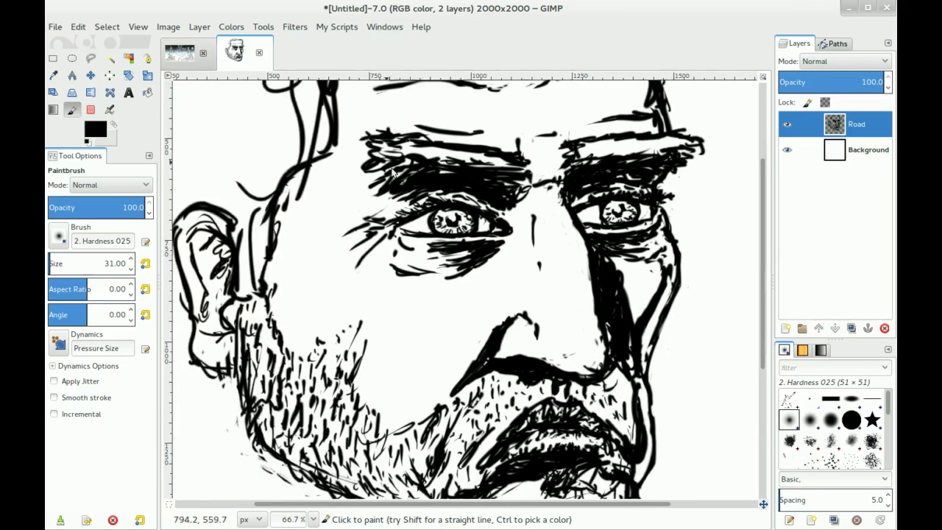
# - Fill the upper parts of both eyebrows with more hair strokes and thicken their inner ends
pyautogui.scroll(-4, 352, 144)
pyautogui.scroll(2, 393, 212)
pyautogui.scroll(2, 444, 211)
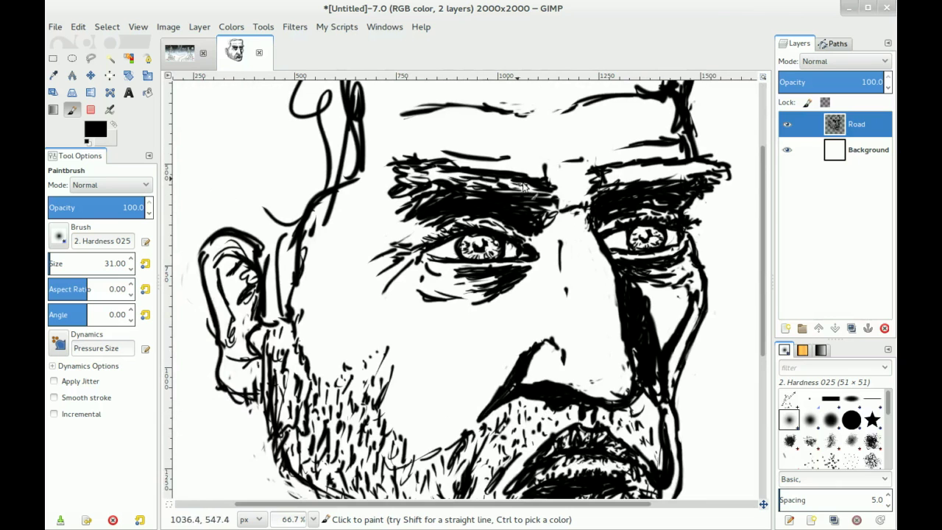
pyautogui.hscroll(5, 523, 188)
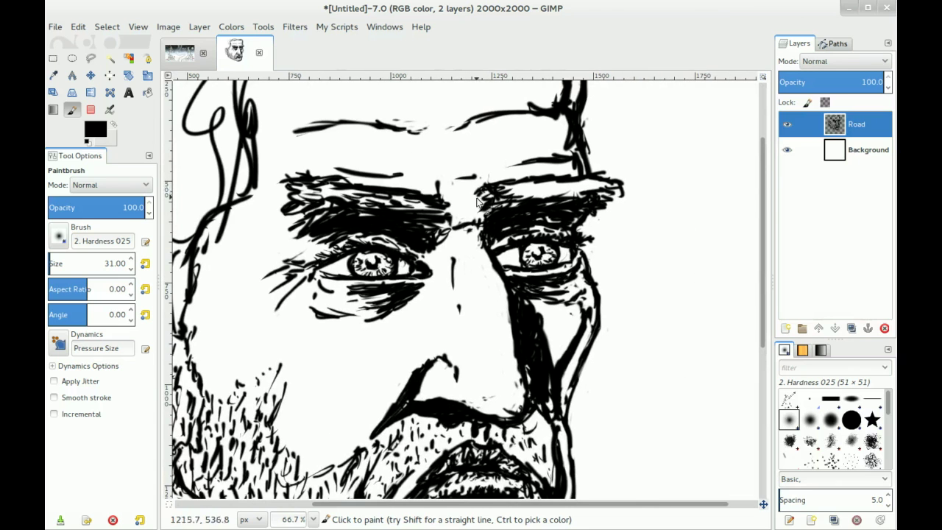
pyautogui.moveTo(520, 188); pyautogui.dragTo(600, 196)
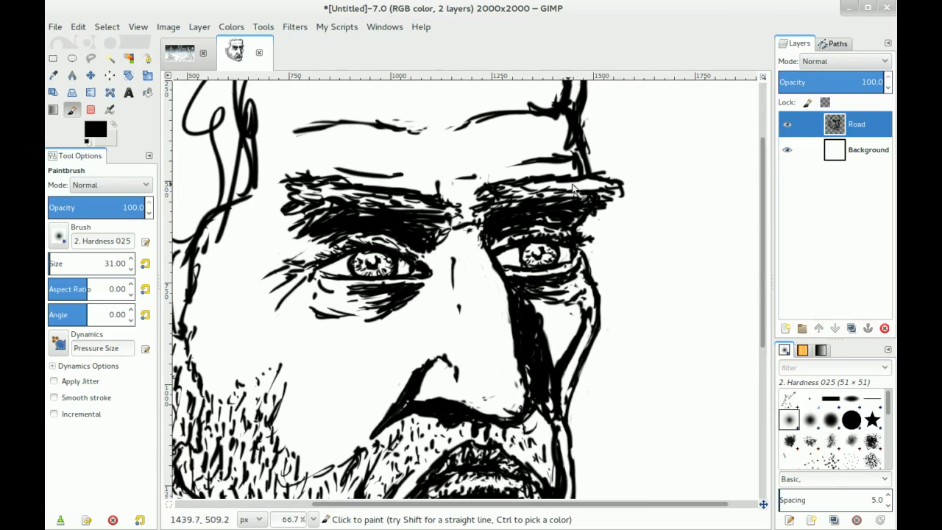
pyautogui.hscroll(-5, 514, 190)
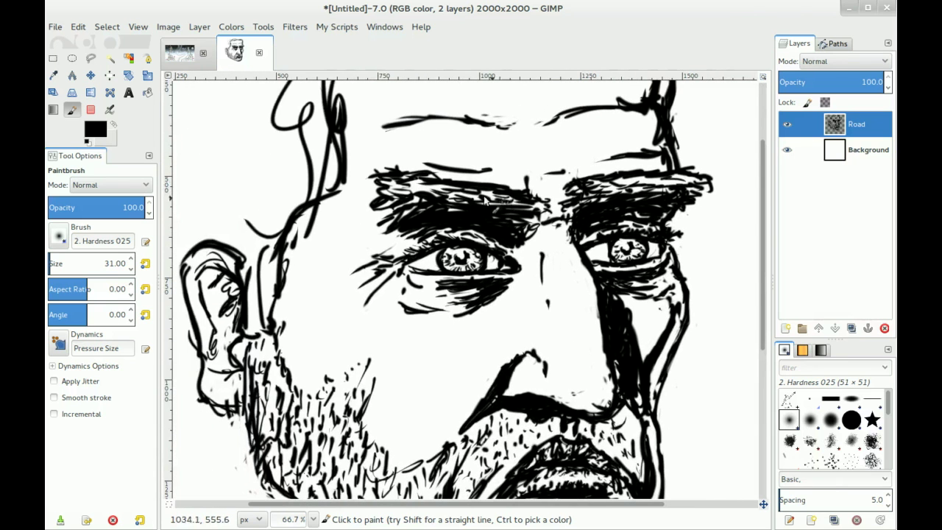
# - Examine the whole portrait from a distance to judge its overall look
pyautogui.scroll(-3, 447, 212)
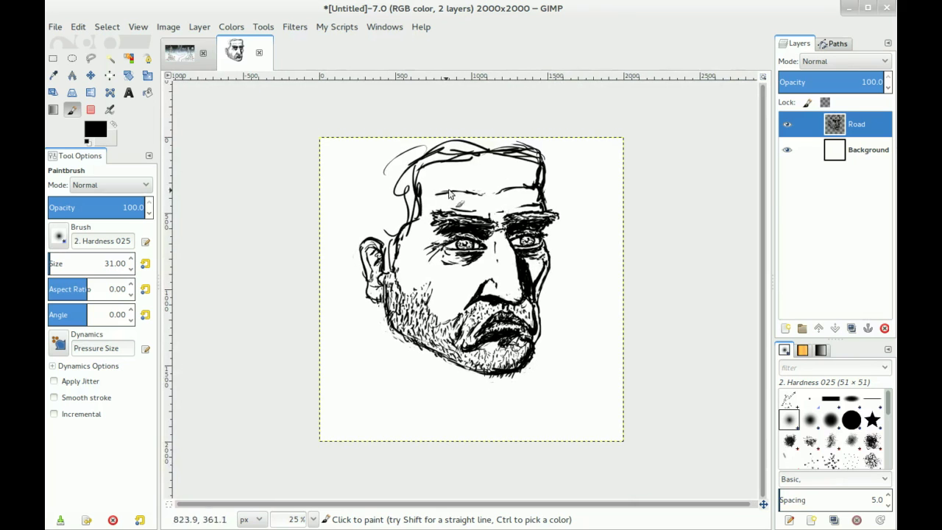
pyautogui.scroll(2, 427, 292)
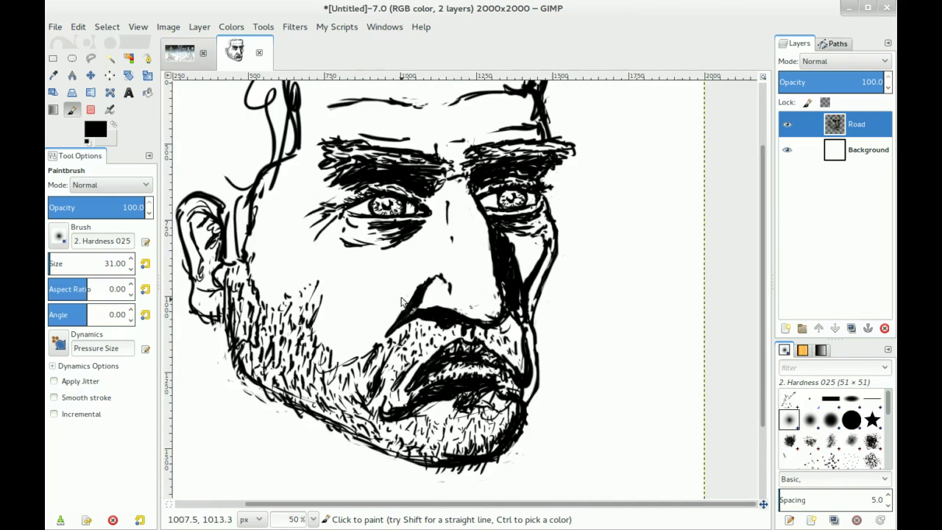
pyautogui.scroll(-1, 375, 274)
pyautogui.scroll(-1, 442, 228)
pyautogui.scroll(-1, 426, 241)
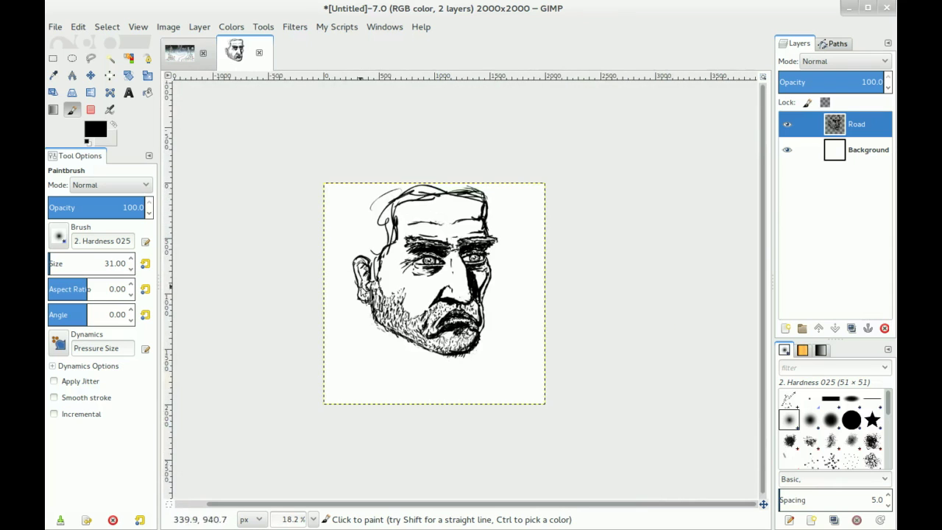
pyautogui.scroll(1, 383, 290)
pyautogui.scroll(2, 504, 377)
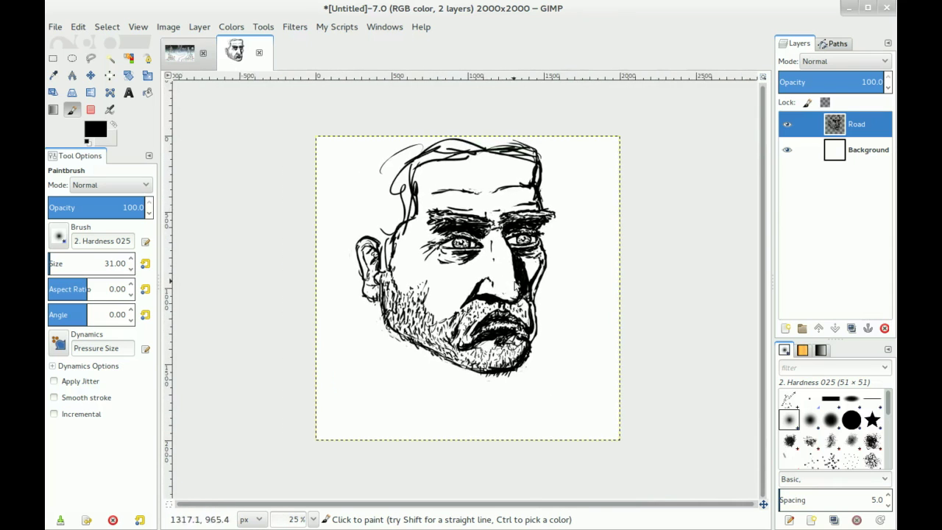
# - Erase black from the lower lip to create a light area, and repaint the dark lines around it
pyautogui.scroll(1, 499, 355)
pyautogui.hotkey('shift', 'e')
pyautogui.moveTo(480, 341)
pyautogui.mouseDown()
pyautogui.moveTo(463, 365)
pyautogui.moveTo(494, 355)
pyautogui.moveTo(487, 370)
pyautogui.moveTo(462, 359)
pyautogui.moveTo(493, 353)
pyautogui.mouseUp()
pyautogui.press('p')
pyautogui.hotkey('shift', 'e')
pyautogui.moveTo(483, 321)
pyautogui.mouseDown()
pyautogui.moveTo(556, 309)
pyautogui.moveTo(538, 321)
pyautogui.mouseUp()
pyautogui.press('p')
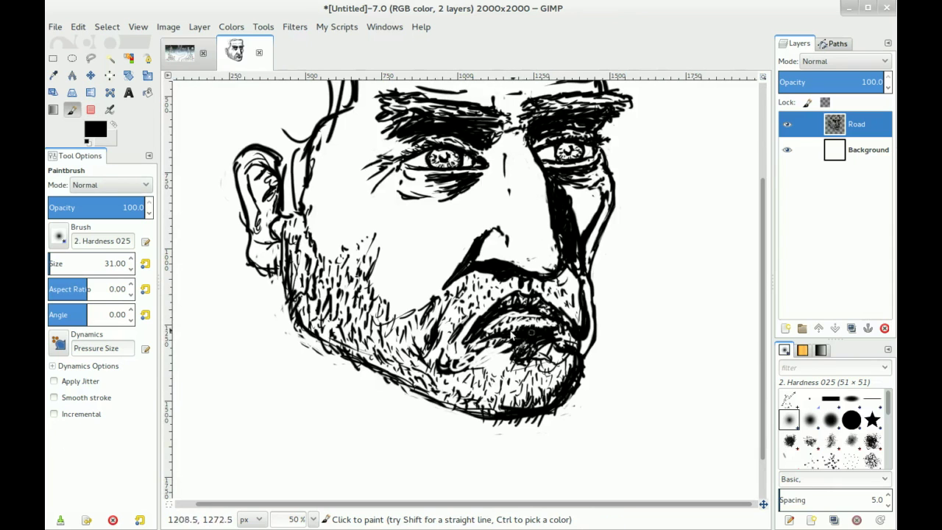
# - Refine the right end of the lower lip with eraser touches and redraw the lip's lower outline
pyautogui.hotkey('shift', 'e')
pyautogui.moveTo(566, 337)
pyautogui.mouseDown()
pyautogui.moveTo(522, 345)
pyautogui.moveTo(564, 330)
pyautogui.mouseUp()
pyautogui.press('p')
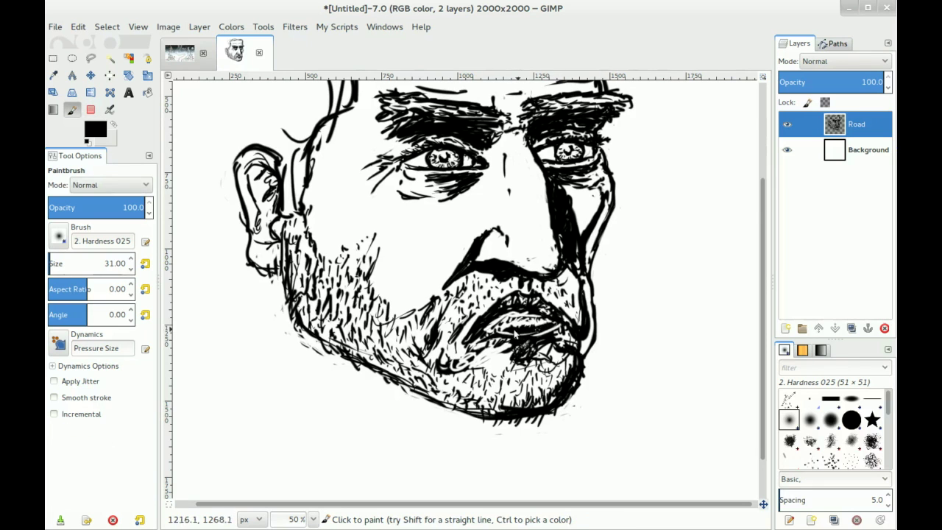
pyautogui.hotkey('shift', 'e')
pyautogui.press('p')
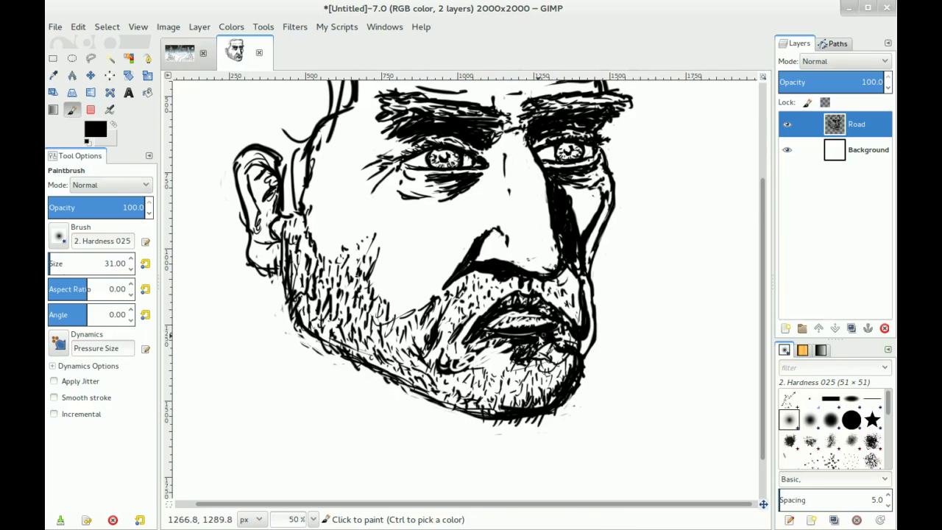
# - Clean up the right corner of the mouth and the adjacent face contour by alternately erasing and repainting
pyautogui.scroll(-2, 545, 340)
pyautogui.scroll(2, 531, 325)
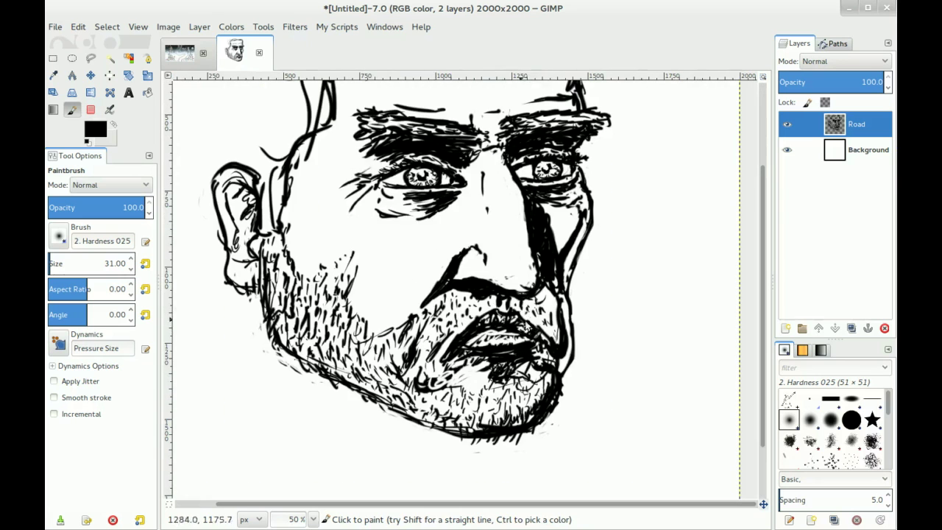
pyautogui.hotkey('shift', 'e')
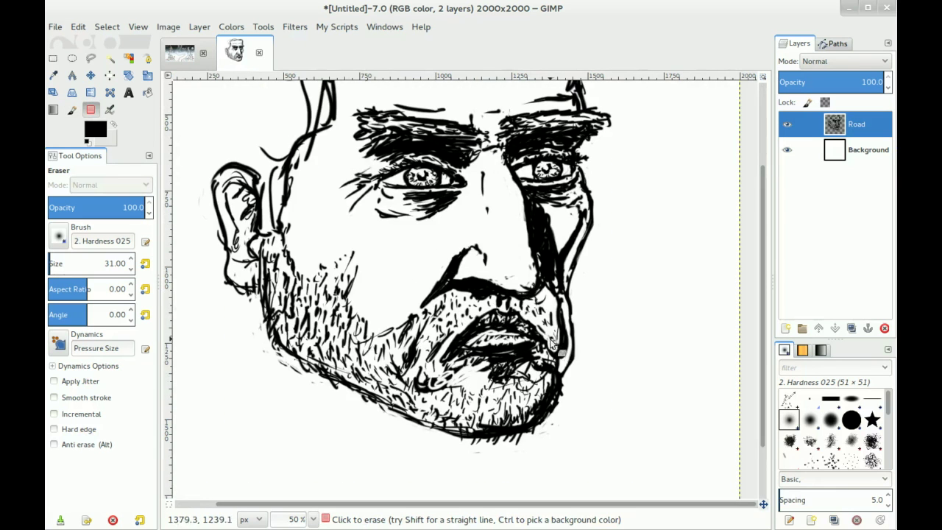
pyautogui.press('p')
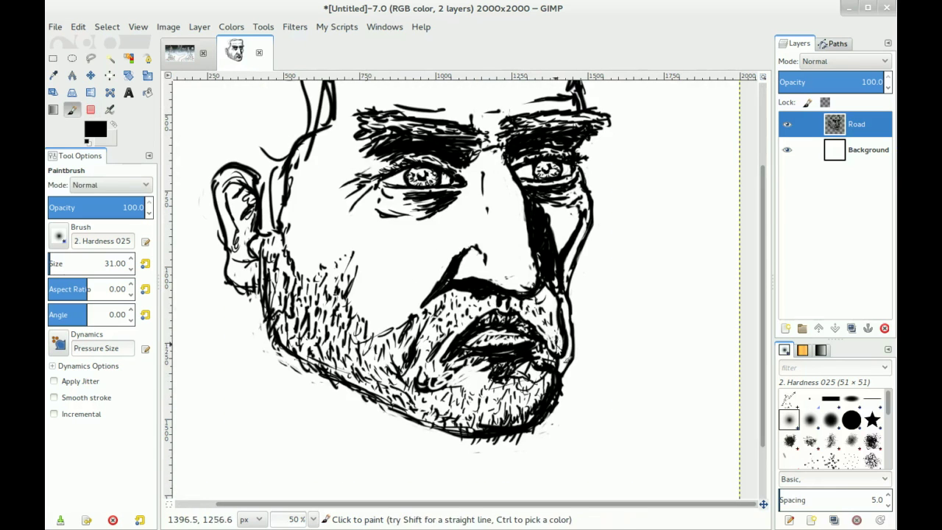
pyautogui.hotkey('shift', 'e')
pyautogui.press('p')
# - Refine the right eye's iris with fine dark strokes and erase a small highlight in it
pyautogui.scroll(-1, 443, 318)
pyautogui.scroll(-1, 443, 318)
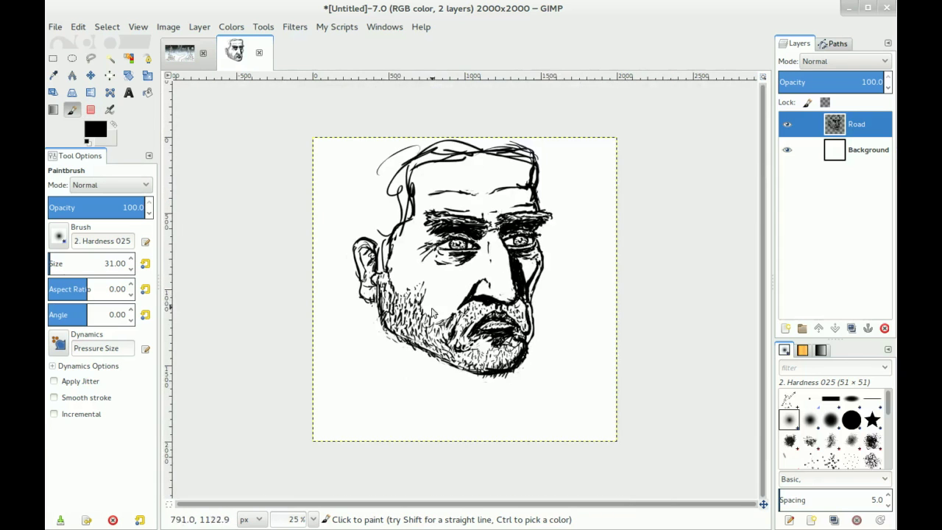
pyautogui.scroll(-1, 407, 282)
pyautogui.scroll(1, 406, 255)
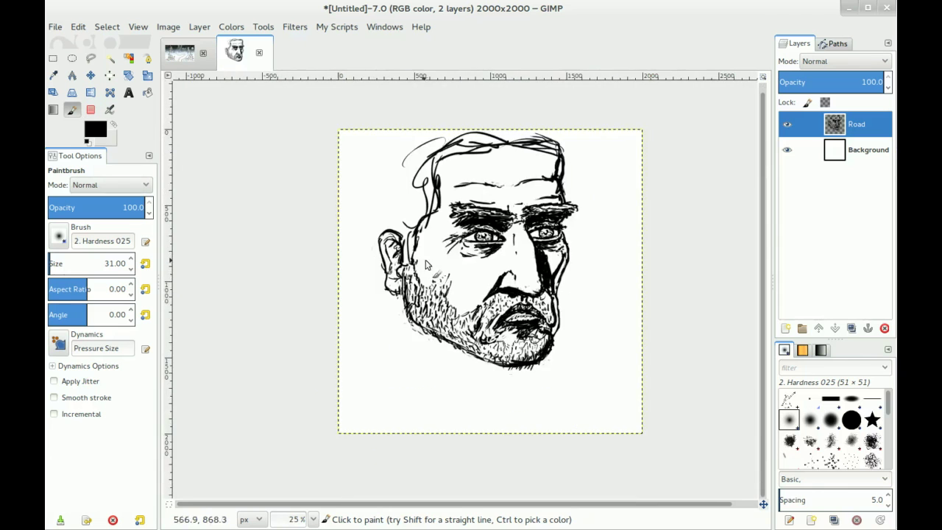
pyautogui.scroll(1, 424, 276)
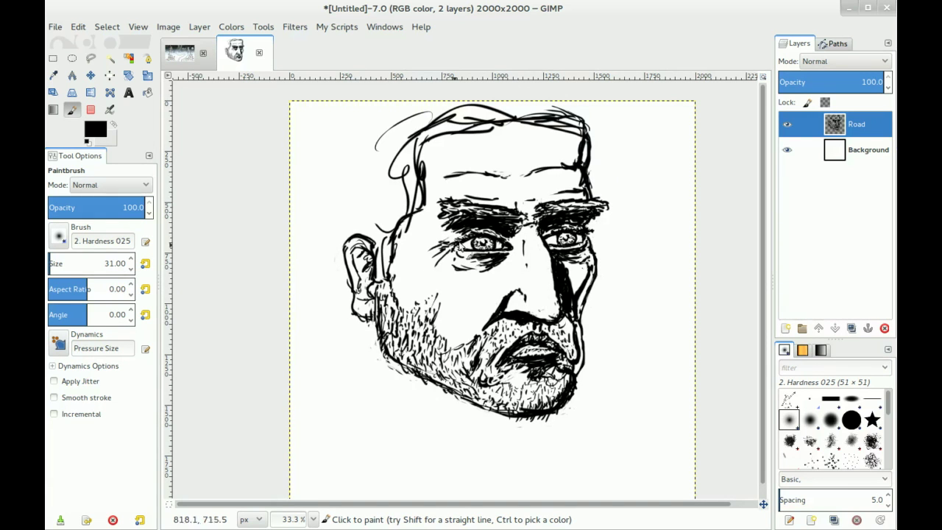
pyautogui.scroll(3, 521, 211)
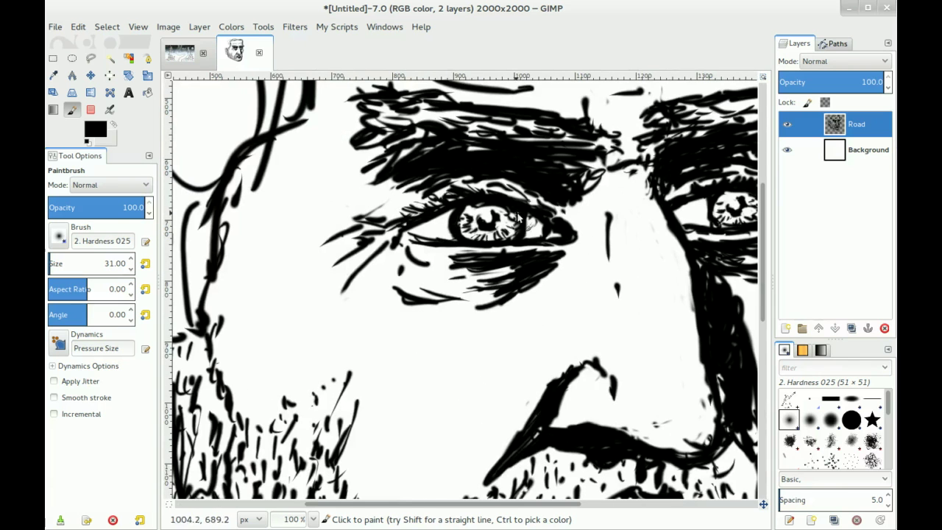
pyautogui.hscroll(5, 530, 202)
pyautogui.moveTo(554, 200); pyautogui.dragTo(548, 226)
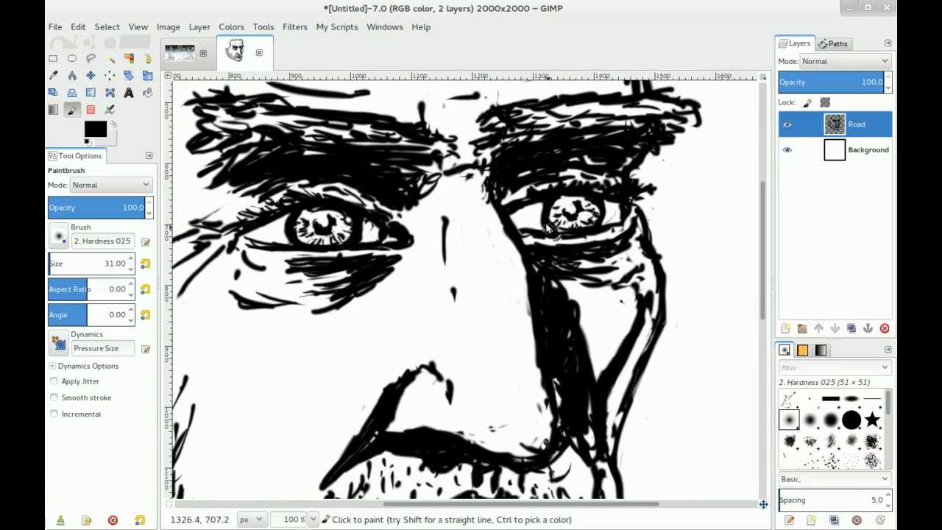
pyautogui.hotkey('shift', 'e')
pyautogui.moveTo(590, 198); pyautogui.dragTo(584, 203)
pyautogui.press('p')
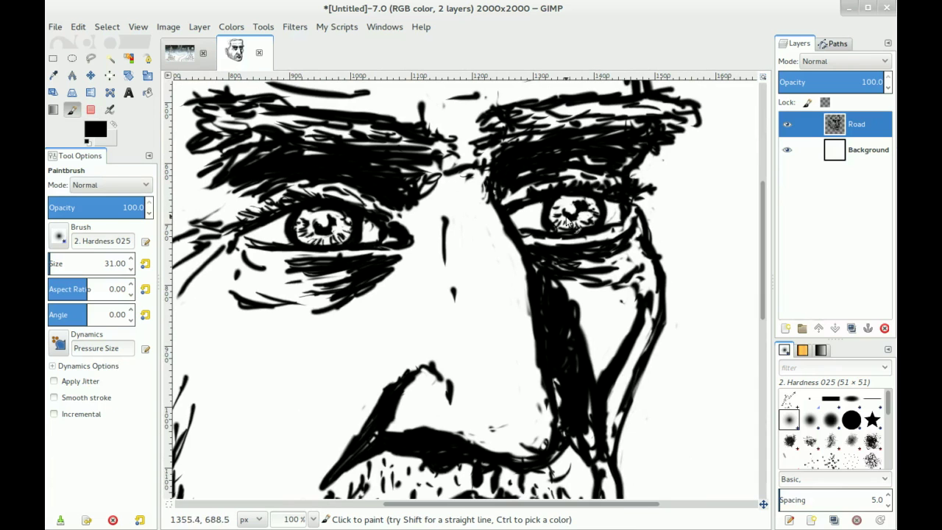
# - Add fine dark strokes to the irises and shade the corners of both eyes
pyautogui.hscroll(-3, 473, 218)
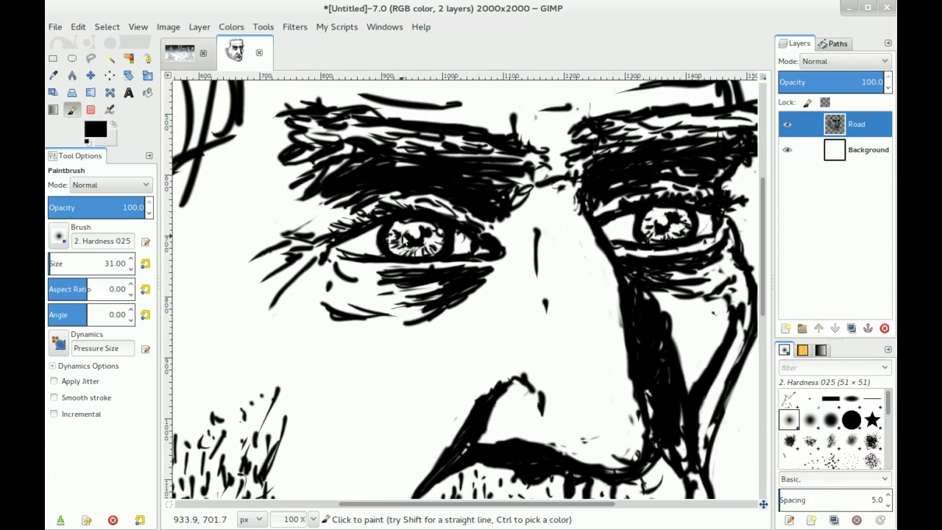
pyautogui.hscroll(3, 433, 243)
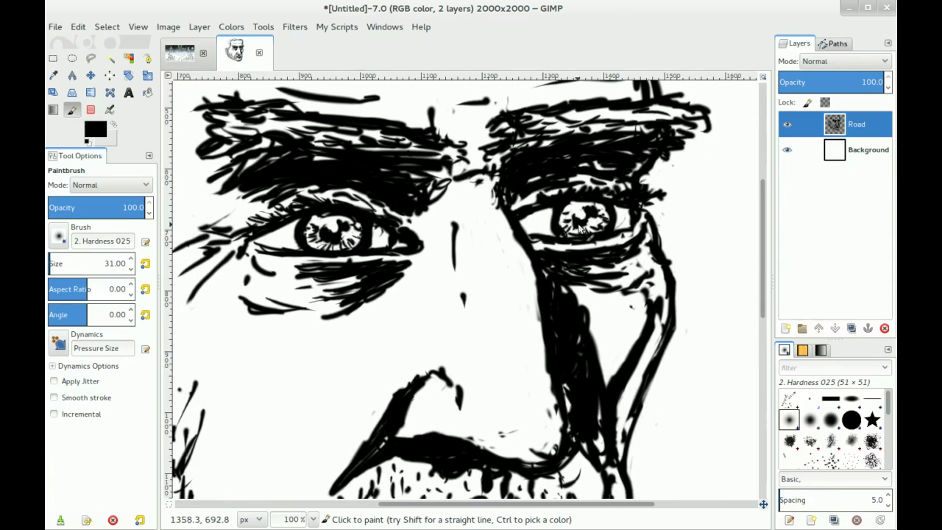
pyautogui.moveTo(391, 243)
pyautogui.mouseDown()
pyautogui.moveTo(457, 214)
pyautogui.moveTo(447, 204)
pyautogui.moveTo(456, 214)
pyautogui.mouseUp()
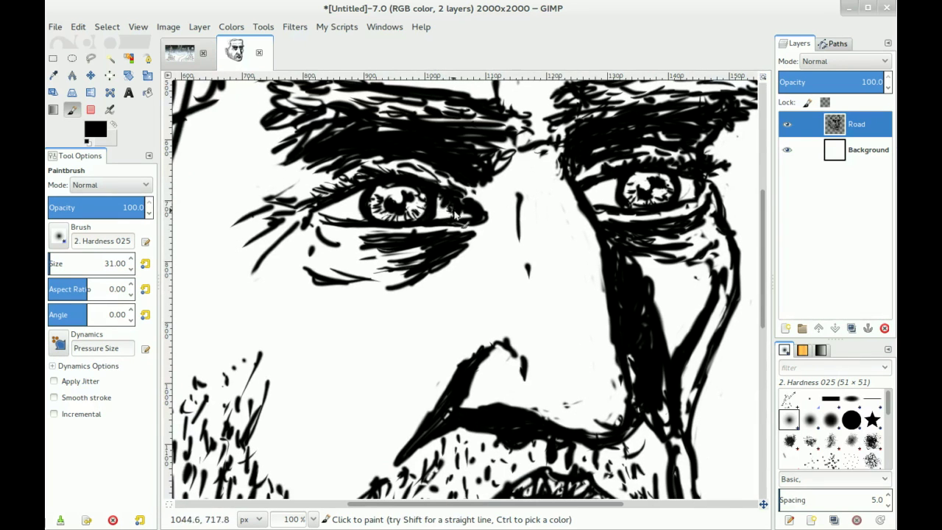
pyautogui.hscroll(-3, 344, 221)
pyautogui.scroll(-1, 344, 221)
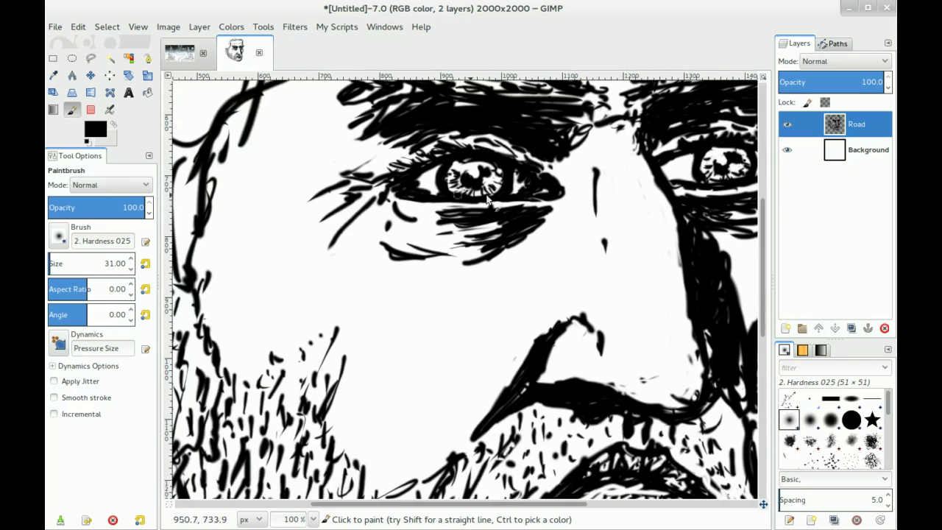
pyautogui.hscroll(8, 536, 202)
pyautogui.scroll(2, 536, 203)
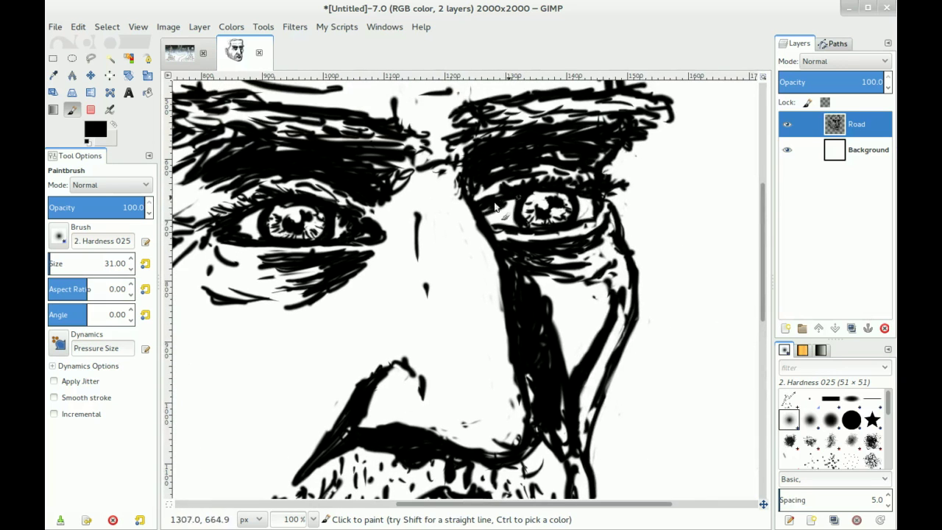
# - Add loose sketch strokes to the hair at the far temple and the upper outline at the back of the head
pyautogui.scroll(-4, 584, 215)
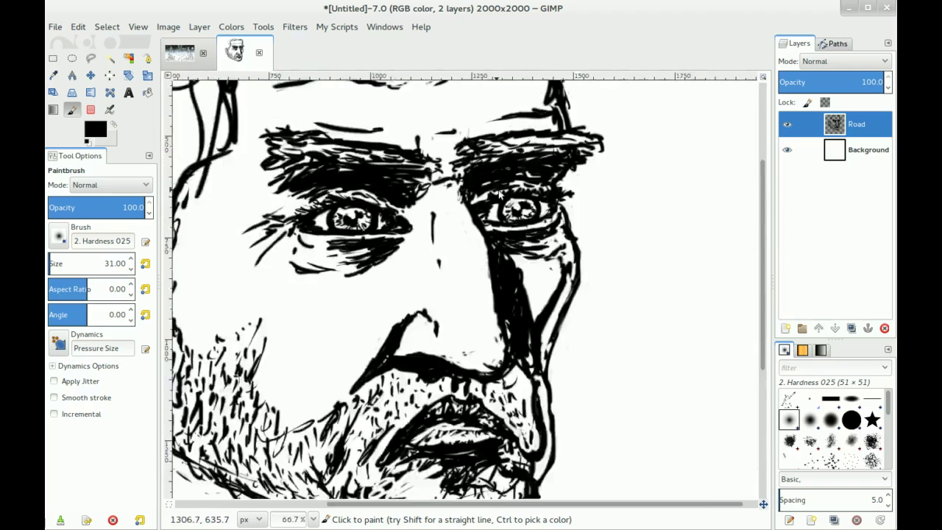
pyautogui.scroll(-1, 430, 225)
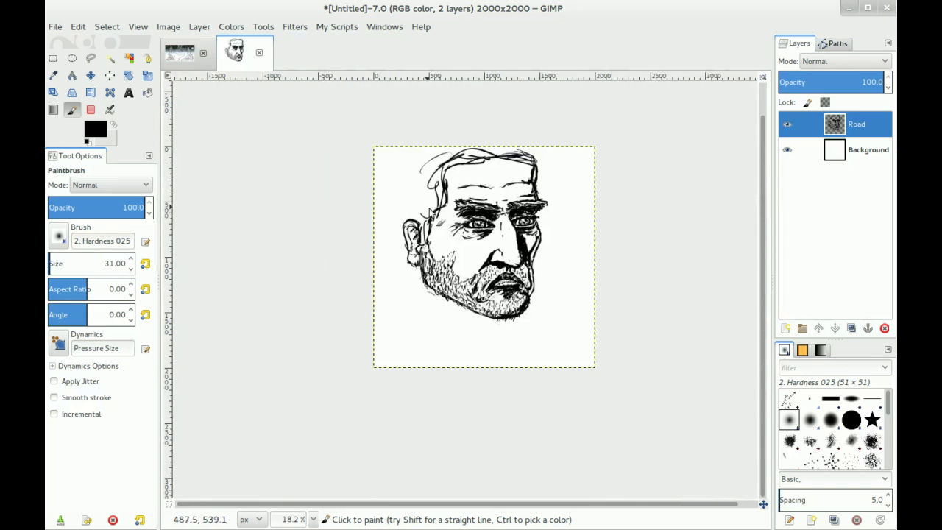
pyautogui.scroll(2, 429, 221)
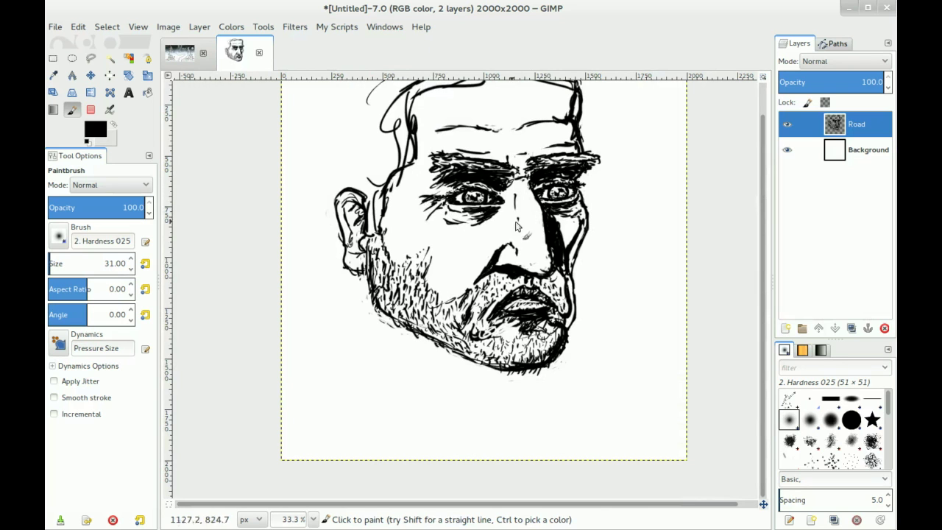
pyautogui.scroll(-1, 495, 181)
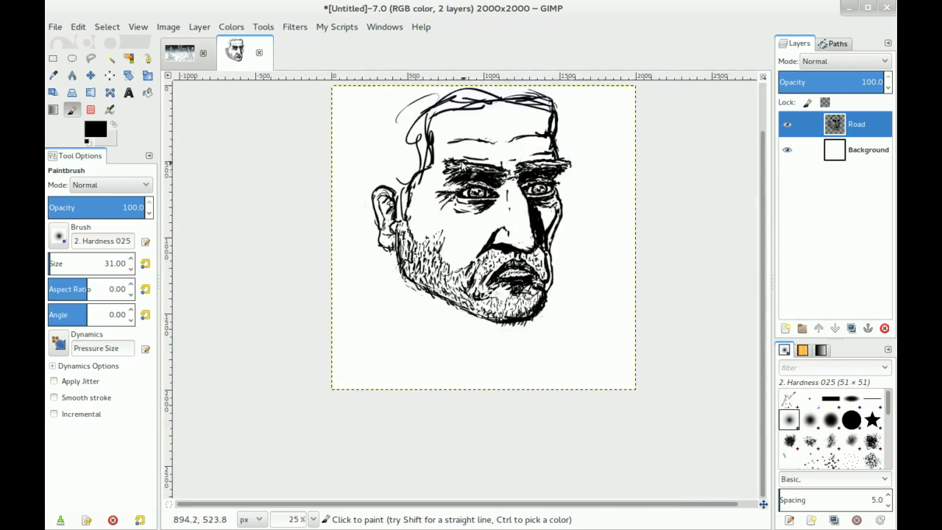
pyautogui.scroll(1, 478, 194)
pyautogui.moveTo(569, 112)
pyautogui.mouseDown()
pyautogui.moveTo(582, 124)
pyautogui.moveTo(550, 109)
pyautogui.mouseUp()
pyautogui.moveTo(356, 151); pyautogui.dragTo(378, 135)
pyautogui.moveTo(368, 98); pyautogui.dragTo(349, 137)
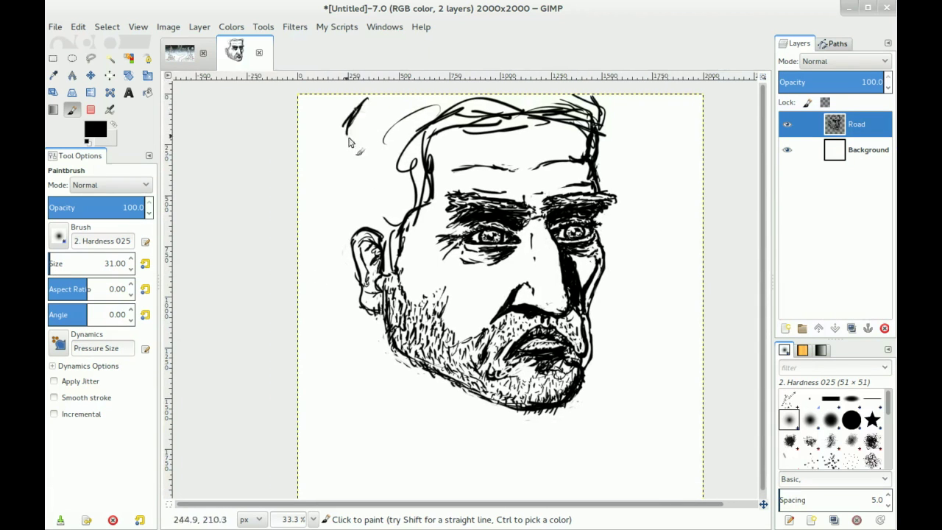
# - Sketch the throat below the chin and the neck muscle lines under the jaw with quick curved strokes
pyautogui.scroll(-5, 495, 268)
pyautogui.hscroll(1, 495, 269)
pyautogui.moveTo(525, 249)
pyautogui.mouseDown()
pyautogui.moveTo(507, 284)
pyautogui.moveTo(455, 287)
pyautogui.moveTo(444, 250)
pyautogui.moveTo(440, 260)
pyautogui.moveTo(440, 235)
pyautogui.moveTo(447, 270)
pyautogui.moveTo(499, 267)
pyautogui.moveTo(442, 258)
pyautogui.moveTo(412, 318)
pyautogui.moveTo(528, 341)
pyautogui.mouseUp()
pyautogui.moveTo(457, 315)
pyautogui.mouseDown()
pyautogui.moveTo(480, 338)
pyautogui.moveTo(445, 335)
pyautogui.mouseUp()
pyautogui.moveTo(452, 299); pyautogui.dragTo(445, 346)
pyautogui.moveTo(412, 290); pyautogui.dragTo(408, 315)
pyautogui.moveTo(374, 265); pyautogui.dragTo(394, 336)
pyautogui.moveTo(426, 280); pyautogui.dragTo(439, 318)
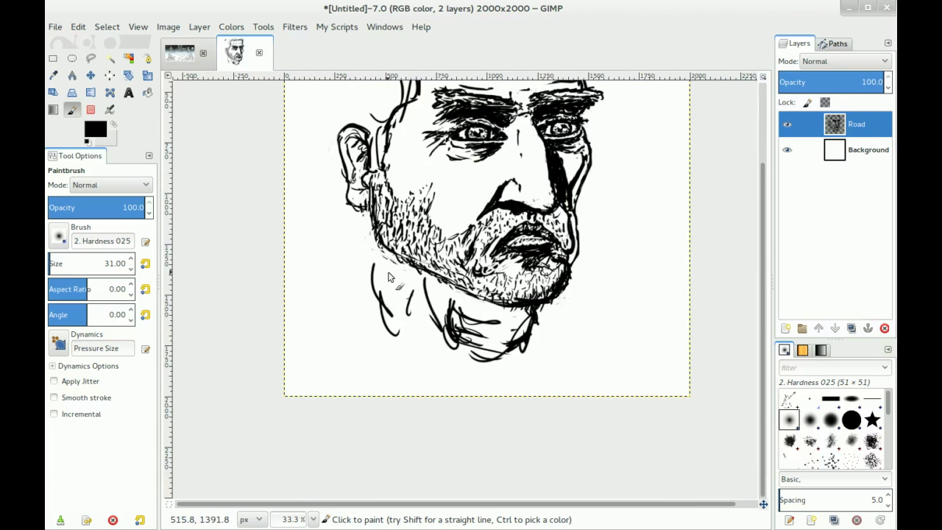
# - Draw the back of the neck from the earlobe down to the shoulder, plus a short line at the back of the head
pyautogui.moveTo(363, 215); pyautogui.dragTo(353, 275)
pyautogui.moveTo(365, 215); pyautogui.dragTo(351, 278)
pyautogui.moveTo(361, 222); pyautogui.dragTo(334, 308)
pyautogui.moveTo(336, 99)
pyautogui.mouseDown()
pyautogui.moveTo(349, 187)
pyautogui.moveTo(341, 187)
pyautogui.mouseUp()
pyautogui.moveTo(372, 315)
pyautogui.mouseDown()
pyautogui.moveTo(355, 369)
pyautogui.moveTo(371, 304)
pyautogui.moveTo(331, 390)
pyautogui.mouseUp()
pyautogui.moveTo(362, 331); pyautogui.dragTo(316, 394)
# - Thin the inner edge of the back neck line with the eraser and add a stroke to the neck muscle below the jaw
pyautogui.hotkey('shift', 'e')
pyautogui.moveTo(374, 321); pyautogui.dragTo(354, 368)
pyautogui.moveTo(373, 323); pyautogui.dragTo(360, 359)
pyautogui.moveTo(372, 337); pyautogui.dragTo(349, 392)
pyautogui.press('p')
pyautogui.moveTo(379, 356); pyautogui.dragTo(402, 420)
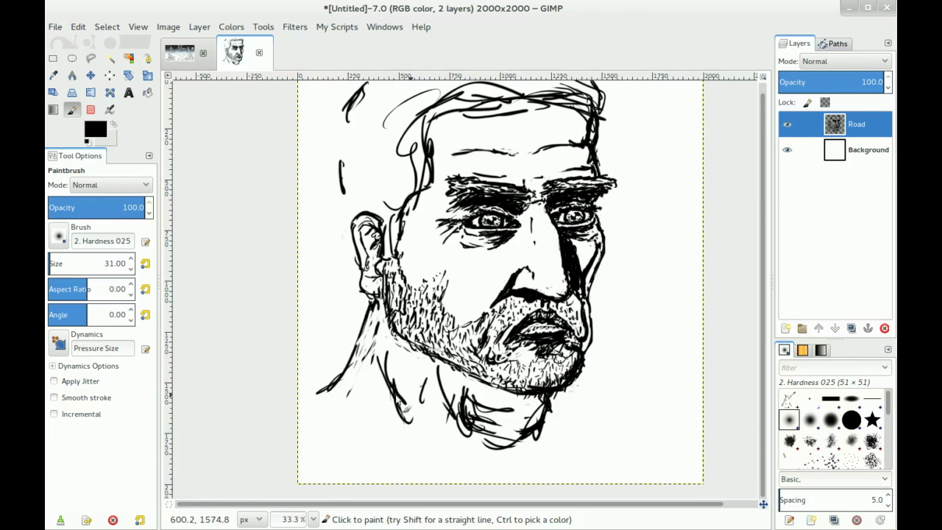
# - Hatch the throat and jaw underside with dark strokes and break up the throat hatching with the eraser
pyautogui.moveTo(492, 393)
pyautogui.mouseDown()
pyautogui.moveTo(447, 395)
pyautogui.moveTo(429, 418)
pyautogui.mouseUp()
pyautogui.hotkey('shift', 'e')
pyautogui.moveTo(429, 386)
pyautogui.mouseDown()
pyautogui.moveTo(442, 410)
pyautogui.moveTo(434, 416)
pyautogui.mouseUp()
pyautogui.press('p')
pyautogui.moveTo(388, 349)
pyautogui.mouseDown()
pyautogui.moveTo(407, 378)
pyautogui.moveTo(447, 394)
pyautogui.moveTo(404, 362)
pyautogui.moveTo(458, 401)
pyautogui.moveTo(501, 403)
pyautogui.moveTo(450, 386)
pyautogui.moveTo(505, 399)
pyautogui.moveTo(496, 424)
pyautogui.moveTo(477, 400)
pyautogui.moveTo(496, 421)
pyautogui.mouseUp()
# - Fill the shadow under the jaw and chin with solid black using a much larger paintbrush
pyautogui.hotkey('shift', ']')
pyautogui.press(']')
pyautogui.press(']')
pyautogui.press(']')
pyautogui.press(']')
pyautogui.press(']')
pyautogui.press(']')
pyautogui.press(']')
pyautogui.press(']')
pyautogui.press(']')
pyautogui.press(']')
pyautogui.press(']')
pyautogui.press(']')
pyautogui.press(']')
pyautogui.press(']')
pyautogui.press(']')
pyautogui.press(']')
pyautogui.press(']')
pyautogui.press(']')
pyautogui.press(']')
pyautogui.press(']')
pyautogui.moveTo(387, 347)
pyautogui.mouseDown()
pyautogui.moveTo(387, 381)
pyautogui.moveTo(472, 316)
pyautogui.mouseUp()
# - Erase fine stubble marks into the dark jaw shadow from the jaw to the chin with a size 21 eraser
pyautogui.press('+')
pyautogui.press('+')
pyautogui.hotkey('shift', 'e')
pyautogui.hotkey('shift', '[')
pyautogui.moveTo(434, 284)
pyautogui.mouseDown()
pyautogui.moveTo(428, 292)
pyautogui.moveTo(460, 314)
pyautogui.mouseUp()
pyautogui.press('[')
pyautogui.press('[')
pyautogui.press('[')
pyautogui.press('[')
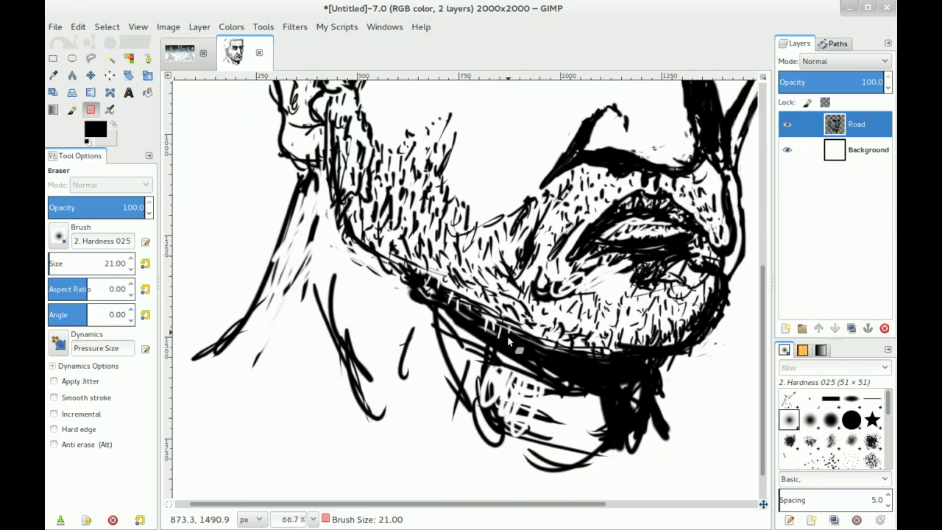
pyautogui.moveTo(518, 326); pyautogui.dragTo(460, 300)
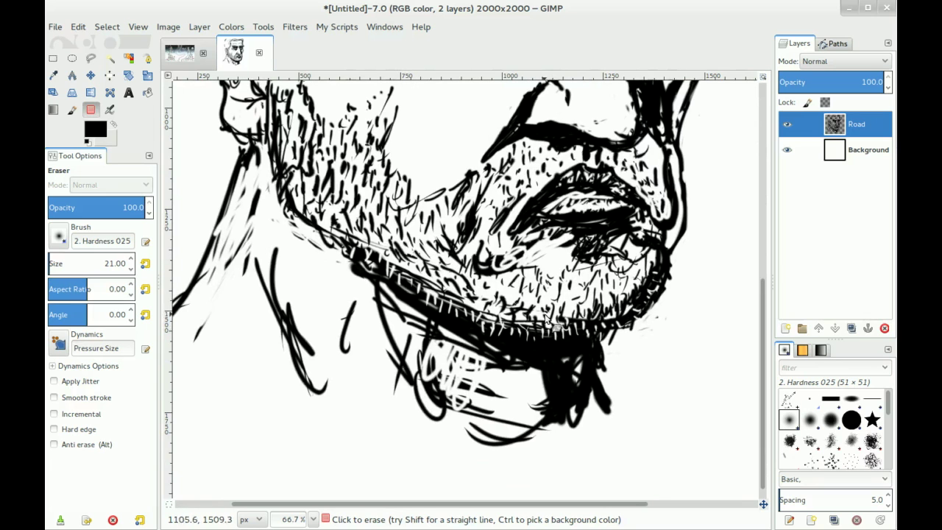
pyautogui.moveTo(570, 325); pyautogui.dragTo(508, 337)
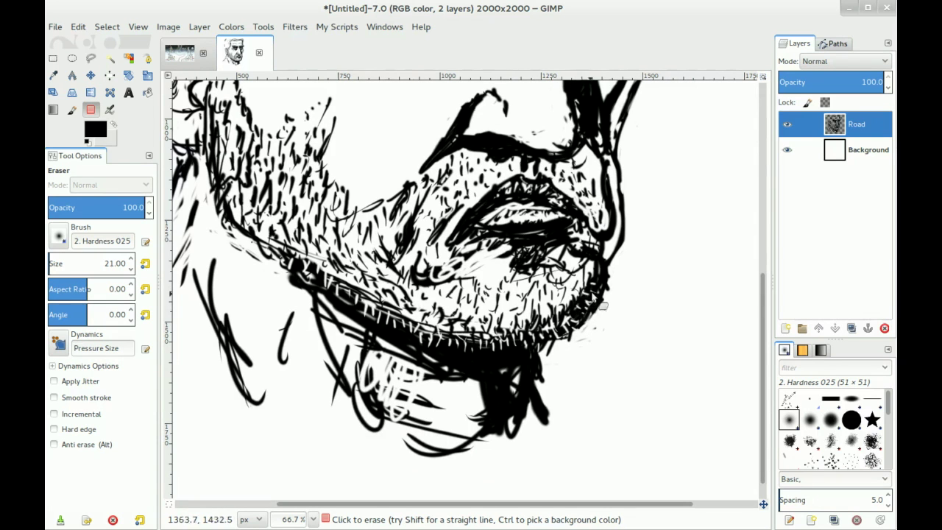
# - Erase stray strokes on the side of the neck, enlarging the eraser to size 41
pyautogui.scroll(-3, 366, 286)
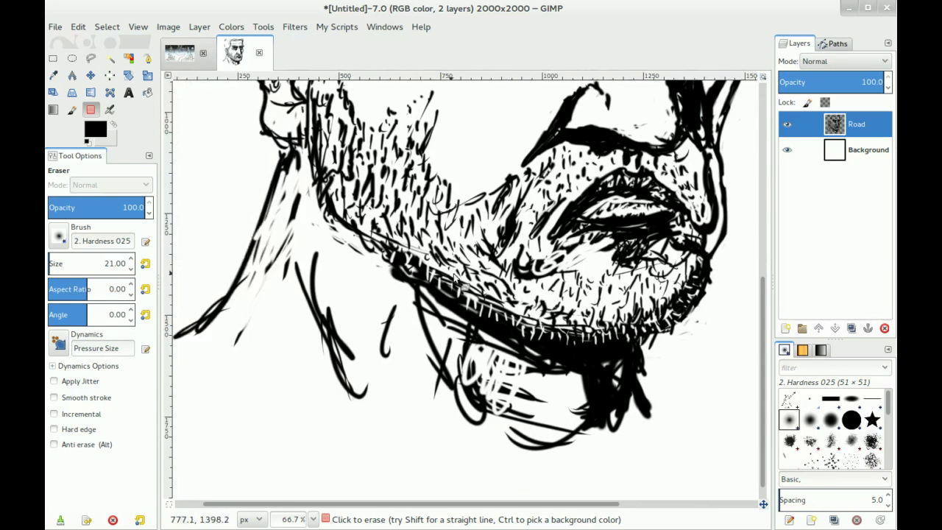
pyautogui.scroll(-1, 532, 271)
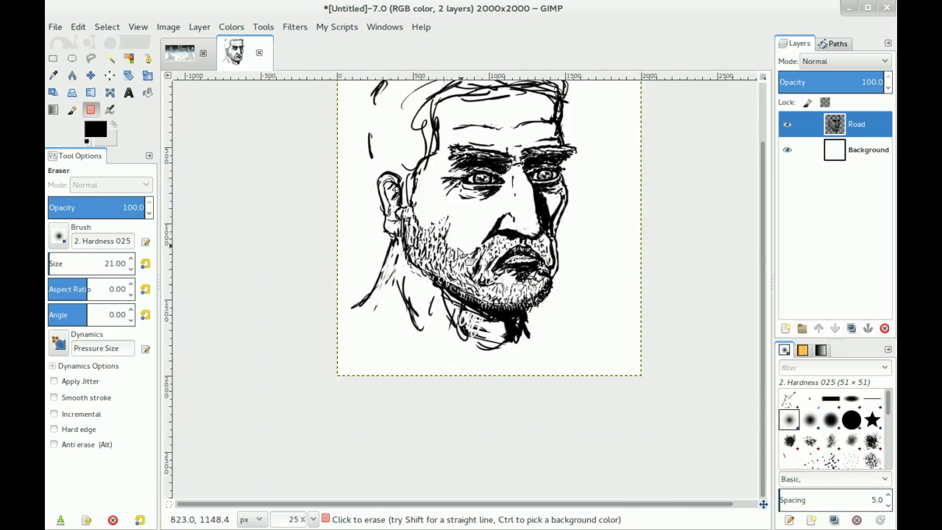
pyautogui.scroll(2, 415, 296)
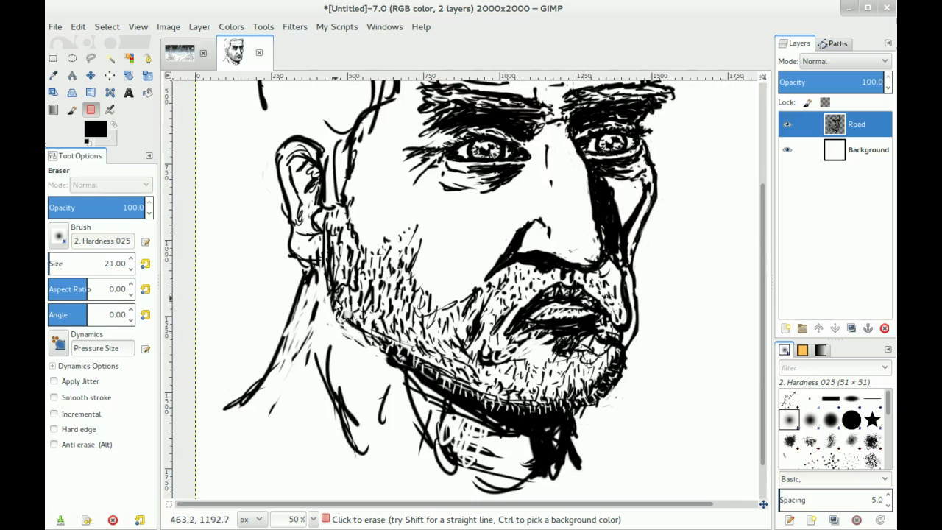
pyautogui.moveTo(317, 308)
pyautogui.mouseDown()
pyautogui.moveTo(362, 285)
pyautogui.moveTo(351, 288)
pyautogui.mouseUp()
pyautogui.hotkey('shift', ']')
pyautogui.hotkey('shift', ']')
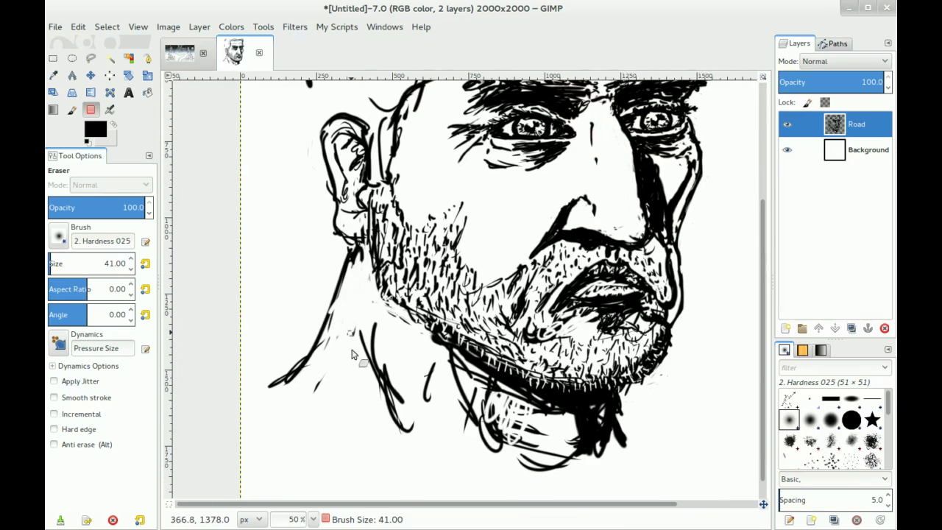
pyautogui.moveTo(380, 324); pyautogui.dragTo(381, 350)
pyautogui.moveTo(435, 363); pyautogui.dragTo(433, 409)
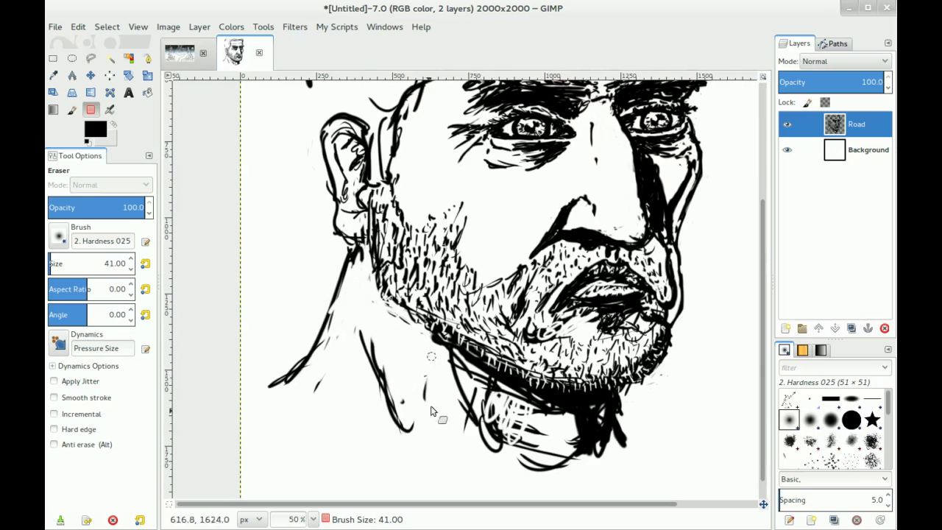
pyautogui.moveTo(375, 385); pyautogui.dragTo(370, 387)
# - Redraw the neck muscle lines below the ear and jaw, and clean their edges with the eraser
pyautogui.scroll(-2, 370, 388)
pyautogui.hscroll(2, 370, 388)
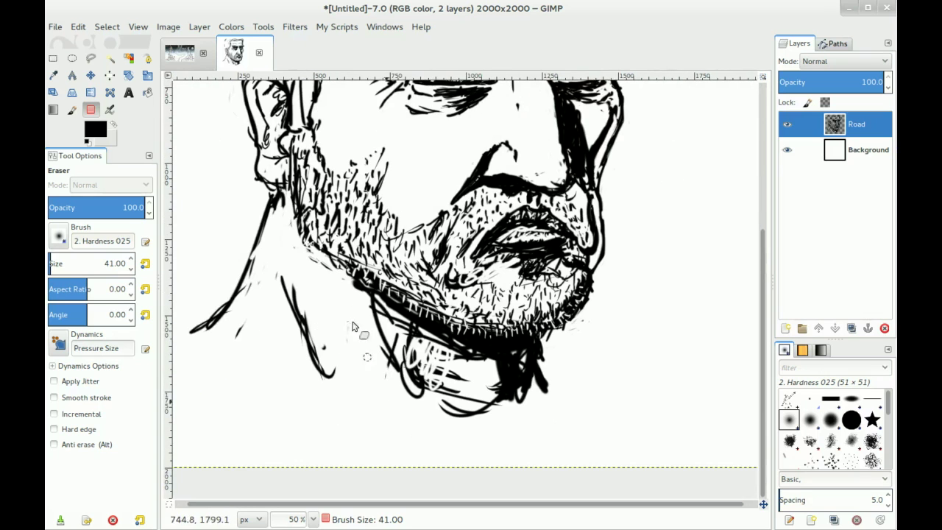
pyautogui.press('p')
pyautogui.moveTo(280, 259)
pyautogui.mouseDown()
pyautogui.moveTo(306, 335)
pyautogui.moveTo(285, 254)
pyautogui.moveTo(286, 296)
pyautogui.mouseUp()
pyautogui.hotkey('shift', 'e')
pyautogui.press('p')
pyautogui.moveTo(352, 280); pyautogui.dragTo(369, 322)
pyautogui.moveTo(374, 293); pyautogui.dragTo(396, 359)
pyautogui.hotkey('shift', 'e')
pyautogui.moveTo(373, 321)
pyautogui.mouseDown()
pyautogui.moveTo(341, 339)
pyautogui.moveTo(363, 362)
pyautogui.mouseUp()
# - Erase the sketchy hatching on the throat, enlarging the eraser to size 101
pyautogui.press('p')
pyautogui.hotkey('shift', ']')
pyautogui.hotkey('shift', ']')
pyautogui.hotkey('shift', ']')
pyautogui.moveTo(431, 396)
pyautogui.mouseDown()
pyautogui.moveTo(396, 361)
pyautogui.moveTo(424, 374)
pyautogui.moveTo(416, 386)
pyautogui.moveTo(386, 388)
pyautogui.moveTo(385, 358)
pyautogui.moveTo(421, 403)
pyautogui.moveTo(458, 388)
pyautogui.moveTo(405, 378)
pyautogui.moveTo(386, 386)
pyautogui.moveTo(353, 333)
pyautogui.moveTo(387, 411)
pyautogui.moveTo(386, 362)
pyautogui.moveTo(428, 392)
pyautogui.mouseUp()
pyautogui.hotkey('shift', 'e')
pyautogui.press(']')
pyautogui.press(']')
pyautogui.press(']')
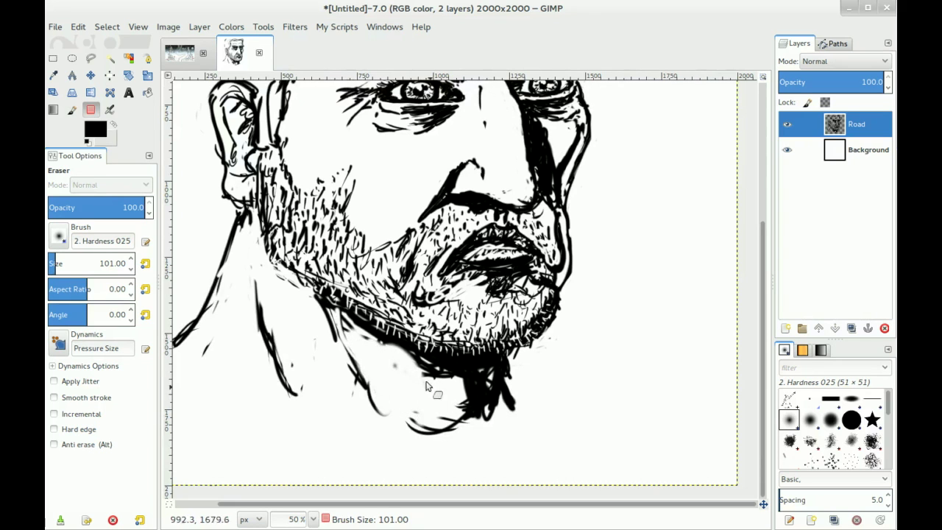
# - Thicken the front neck muscle and throat shadow with a size 81 paintbrush, and trim their edges with the eraser
pyautogui.press('p')
pyautogui.press('[')
pyautogui.press('[')
pyautogui.moveTo(339, 328)
pyautogui.mouseDown()
pyautogui.moveTo(369, 399)
pyautogui.moveTo(342, 331)
pyautogui.mouseUp()
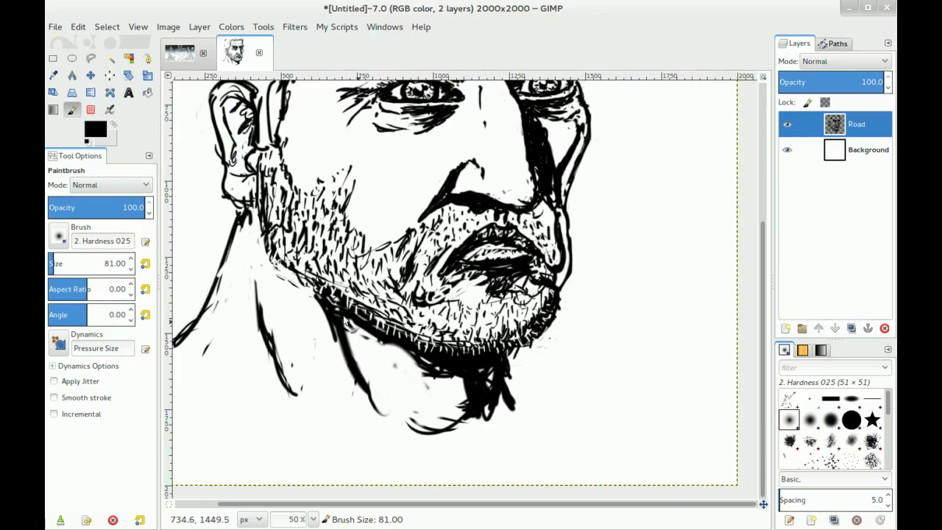
pyautogui.moveTo(414, 360)
pyautogui.mouseDown()
pyautogui.moveTo(476, 385)
pyautogui.moveTo(488, 405)
pyautogui.moveTo(479, 396)
pyautogui.moveTo(507, 383)
pyautogui.moveTo(506, 361)
pyautogui.moveTo(509, 383)
pyautogui.moveTo(511, 361)
pyautogui.moveTo(507, 382)
pyautogui.moveTo(514, 406)
pyautogui.mouseUp()
pyautogui.hotkey('shift', 'e')
pyautogui.moveTo(337, 349); pyautogui.dragTo(465, 375)
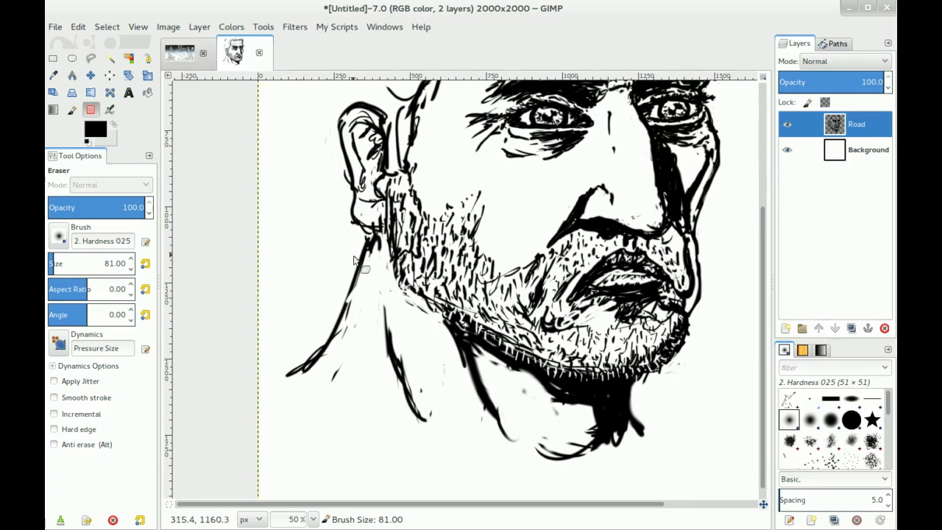
# - Darken the area beneath the earlobe and the inside of the ear, reducing the paintbrush to size 71
pyautogui.press('p')
pyautogui.moveTo(371, 233)
pyautogui.mouseDown()
pyautogui.moveTo(371, 247)
pyautogui.moveTo(362, 242)
pyautogui.mouseUp()
pyautogui.press('[')
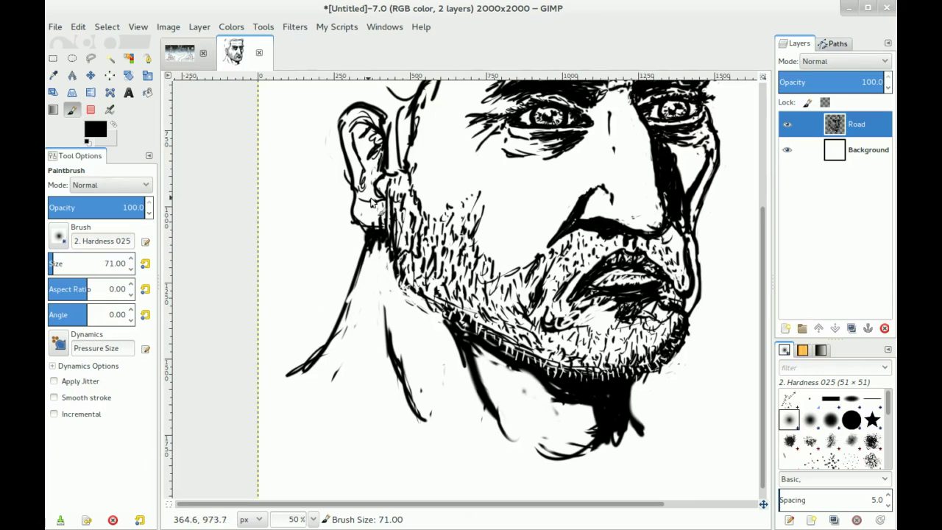
pyautogui.moveTo(381, 181)
pyautogui.mouseDown()
pyautogui.moveTo(368, 192)
pyautogui.moveTo(382, 175)
pyautogui.moveTo(381, 135)
pyautogui.moveTo(372, 141)
pyautogui.mouseUp()
# - Draw the back of the head behind the ear and paint sideburn and temple hair strokes, reducing the brush to size 61
pyautogui.scroll(4, 365, 143)
pyautogui.moveTo(330, 165)
pyautogui.mouseDown()
pyautogui.moveTo(338, 273)
pyautogui.moveTo(329, 281)
pyautogui.mouseUp()
pyautogui.moveTo(338, 285); pyautogui.dragTo(330, 304)
pyautogui.moveTo(336, 306); pyautogui.dragTo(338, 312)
pyautogui.moveTo(381, 207); pyautogui.dragTo(396, 302)
pyautogui.hotkey('shift', '[')
pyautogui.moveTo(412, 273)
pyautogui.mouseDown()
pyautogui.moveTo(407, 294)
pyautogui.moveTo(420, 210)
pyautogui.moveTo(452, 197)
pyautogui.mouseUp()
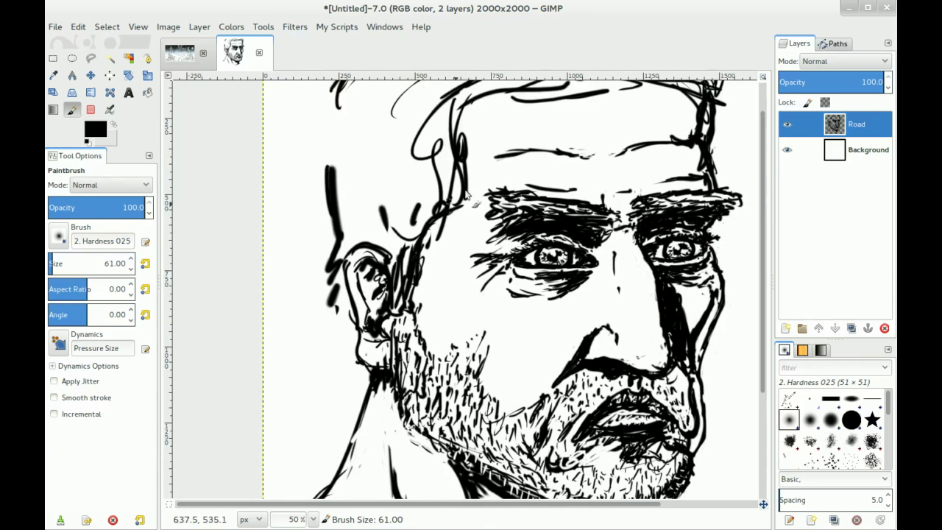
# - Extend the back of the head up to the canvas edge and hatch hair between the ear and the temple
pyautogui.scroll(3, 355, 183)
pyautogui.moveTo(350, 137)
pyautogui.mouseDown()
pyautogui.moveTo(314, 270)
pyautogui.moveTo(333, 322)
pyautogui.moveTo(396, 311)
pyautogui.moveTo(344, 295)
pyautogui.moveTo(349, 248)
pyautogui.moveTo(387, 273)
pyautogui.moveTo(419, 267)
pyautogui.moveTo(403, 293)
pyautogui.mouseUp()
pyautogui.moveTo(436, 271)
pyautogui.mouseDown()
pyautogui.moveTo(423, 296)
pyautogui.moveTo(433, 296)
pyautogui.mouseUp()
pyautogui.moveTo(429, 297)
pyautogui.mouseDown()
pyautogui.moveTo(418, 326)
pyautogui.moveTo(401, 312)
pyautogui.mouseUp()
pyautogui.hotkey('shift', '[')
pyautogui.moveTo(330, 222); pyautogui.dragTo(336, 277)
# - Add more hair strokes above the ear and along the side of the head with a size 41 paintbrush
pyautogui.hotkey('shift', '[')
pyautogui.moveTo(374, 247); pyautogui.dragTo(360, 266)
pyautogui.moveTo(404, 256)
pyautogui.mouseDown()
pyautogui.moveTo(394, 267)
pyautogui.moveTo(411, 295)
pyautogui.mouseUp()
pyautogui.press('-')
pyautogui.press('-')
pyautogui.moveTo(367, 174); pyautogui.dragTo(374, 220)
# - Paint short hair strokes at the near temple, along the front hairline and down the far temple
pyautogui.press('+')
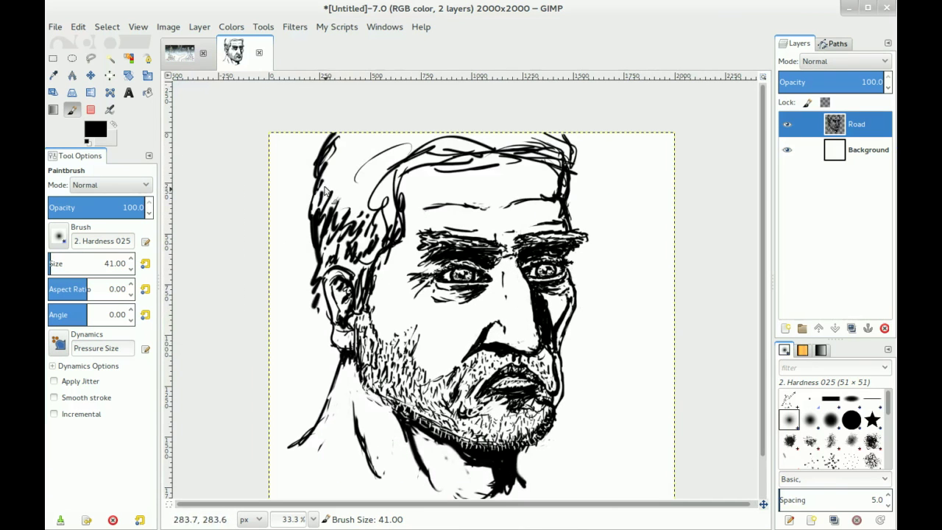
pyautogui.moveTo(403, 169); pyautogui.dragTo(388, 187)
pyautogui.moveTo(396, 179); pyautogui.dragTo(385, 225)
pyautogui.moveTo(393, 157)
pyautogui.mouseDown()
pyautogui.moveTo(375, 171)
pyautogui.moveTo(397, 172)
pyautogui.mouseUp()
pyautogui.moveTo(436, 151)
pyautogui.mouseDown()
pyautogui.moveTo(419, 156)
pyautogui.moveTo(448, 165)
pyautogui.moveTo(580, 162)
pyautogui.moveTo(557, 127)
pyautogui.moveTo(552, 155)
pyautogui.mouseUp()
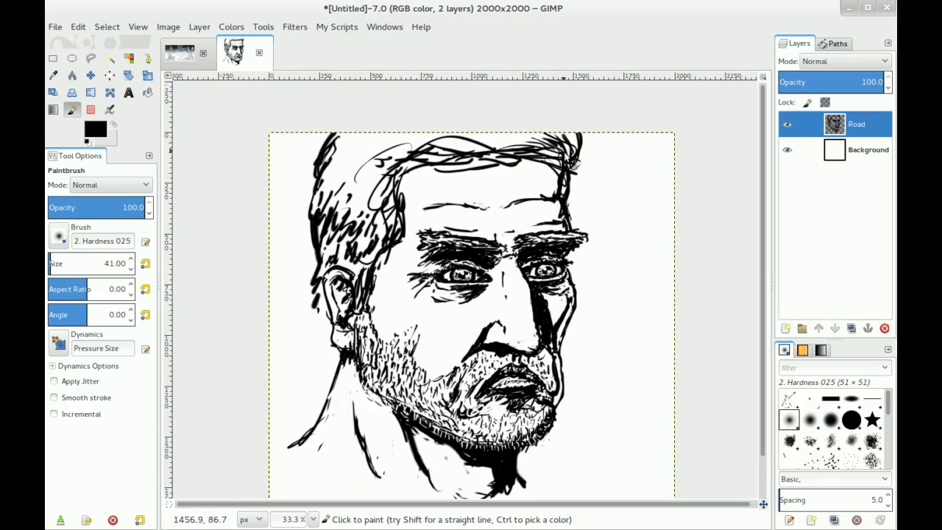
pyautogui.moveTo(577, 186)
pyautogui.mouseDown()
pyautogui.moveTo(571, 206)
pyautogui.moveTo(577, 192)
pyautogui.mouseUp()
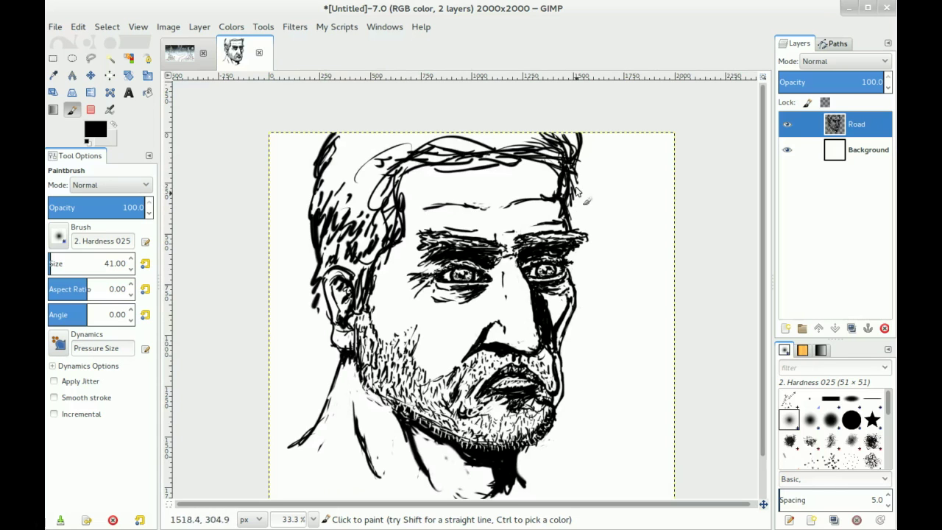
# - Fill in the side hair and the hair behind the ear with fine strokes, reducing the paintbrush to size 21
pyautogui.moveTo(349, 138)
pyautogui.mouseDown()
pyautogui.moveTo(349, 162)
pyautogui.moveTo(394, 173)
pyautogui.moveTo(343, 141)
pyautogui.moveTo(358, 143)
pyautogui.moveTo(346, 175)
pyautogui.moveTo(356, 217)
pyautogui.mouseUp()
pyautogui.hotkey('shift', '[')
pyautogui.press('[')
pyautogui.moveTo(351, 254); pyautogui.dragTo(342, 212)
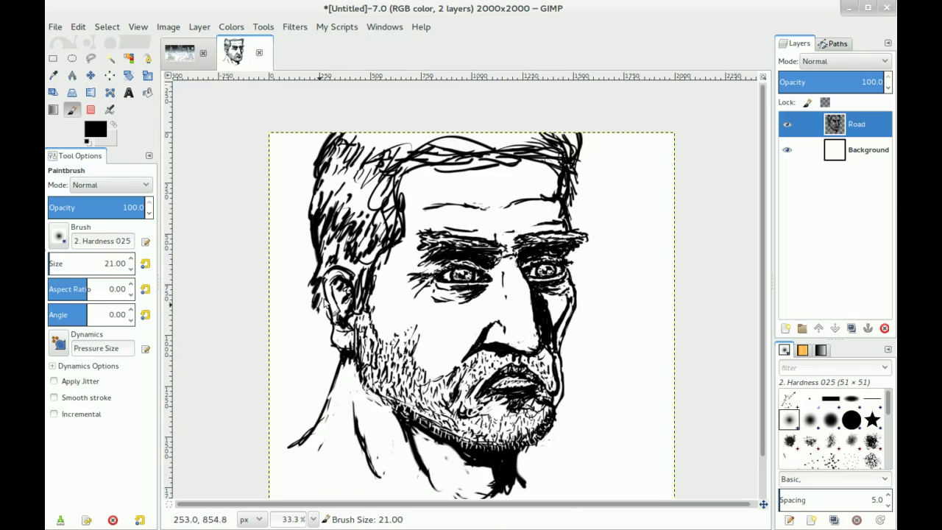
pyautogui.moveTo(330, 316); pyautogui.dragTo(336, 330)
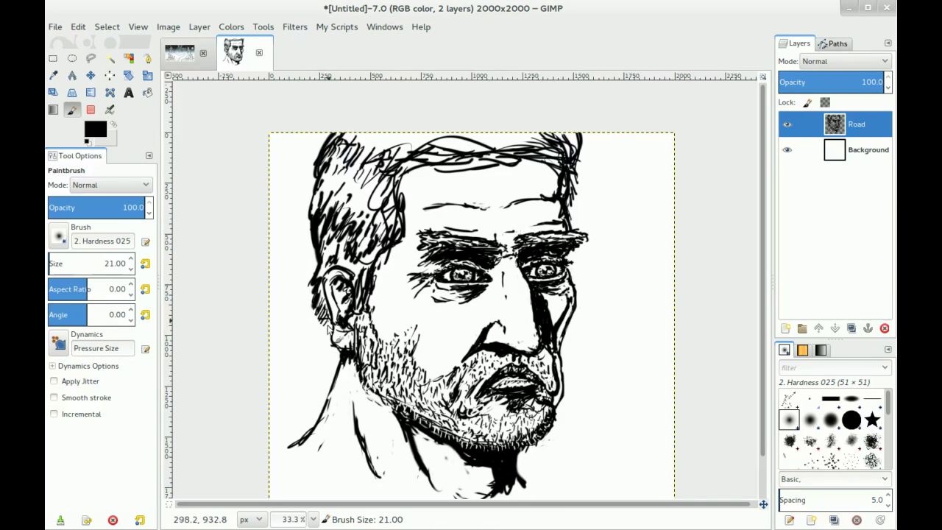
# - Break up the hair on the side of the head with fine eraser strokes above and behind the ear
pyautogui.hotkey('shift', 'e')
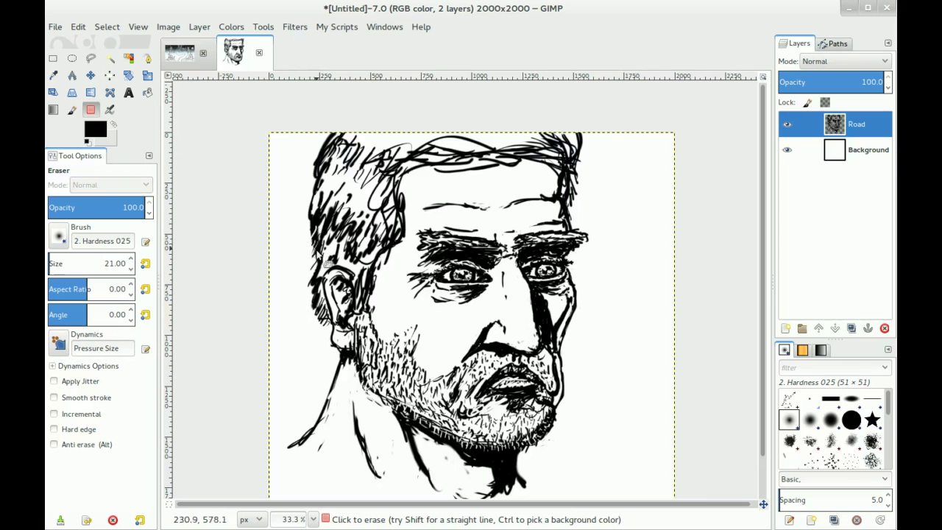
pyautogui.scroll(1, 319, 228)
pyautogui.moveTo(318, 227); pyautogui.dragTo(403, 250)
pyautogui.scroll(1, 404, 250)
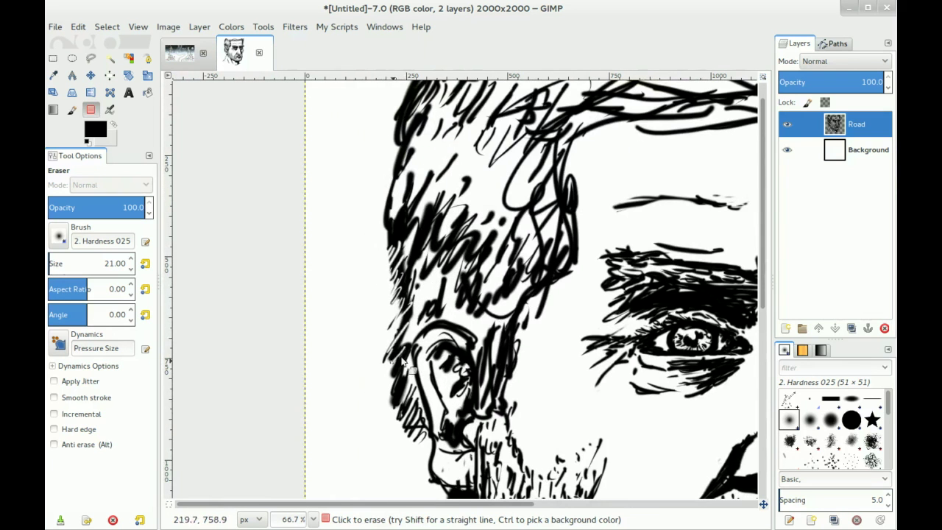
pyautogui.scroll(3, 380, 268)
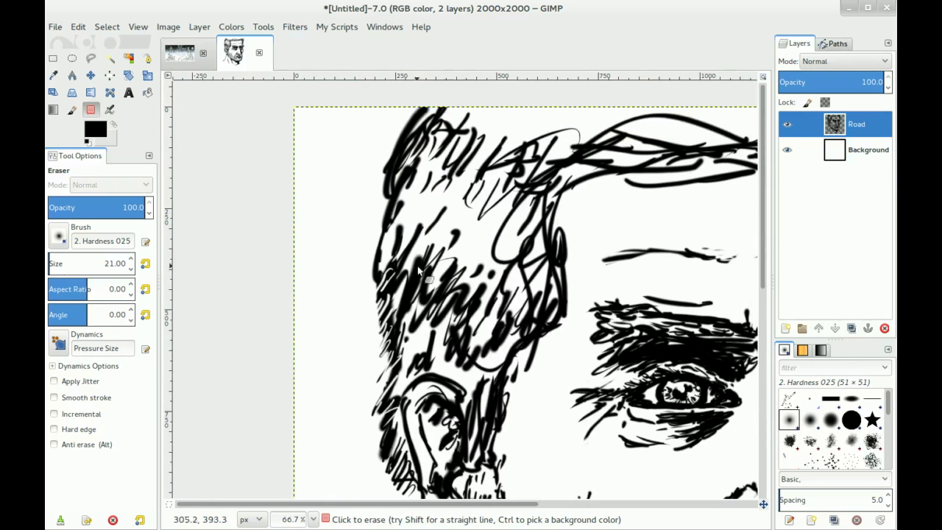
pyautogui.scroll(2, 390, 217)
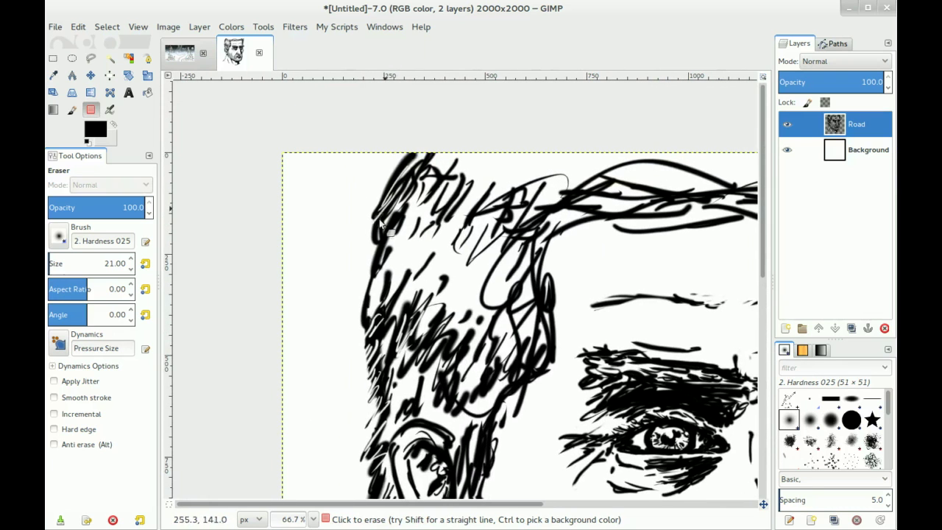
pyautogui.scroll(-3, 374, 299)
pyautogui.scroll(-1, 413, 255)
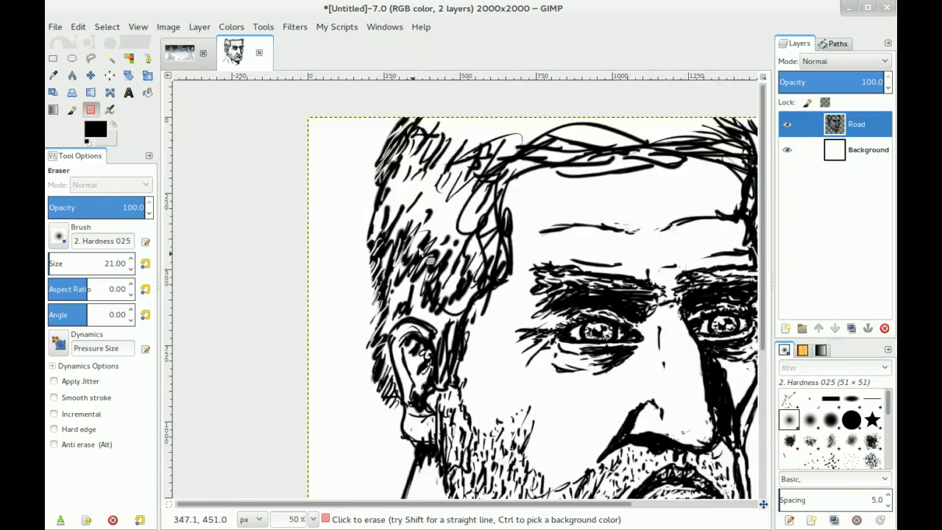
pyautogui.scroll(-3, 420, 252)
pyautogui.moveTo(394, 215); pyautogui.dragTo(398, 219)
# - Touch up the face with the size 21 eraser, thinning the upper edge of the cheek stubble
pyautogui.scroll(2, 404, 244)
pyautogui.scroll(-2, 419, 250)
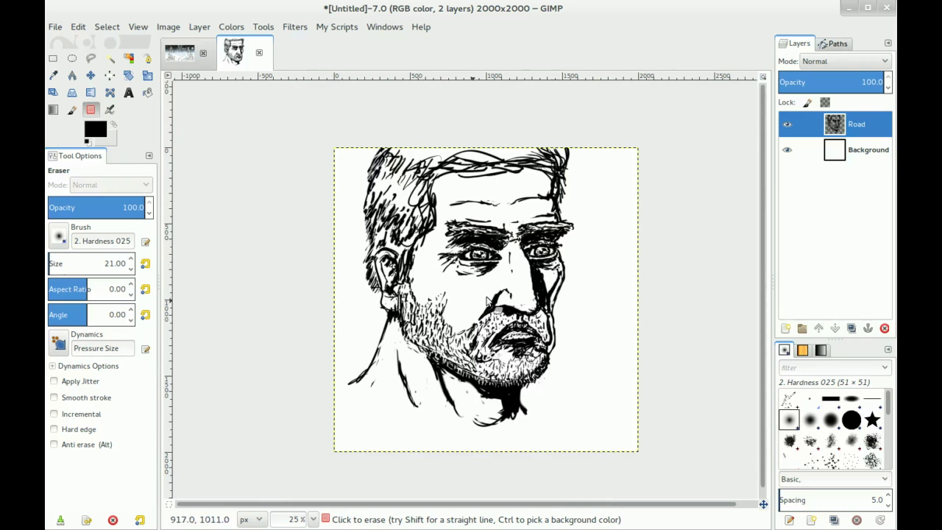
pyautogui.press('p')
pyautogui.hotkey('shift', 'e')
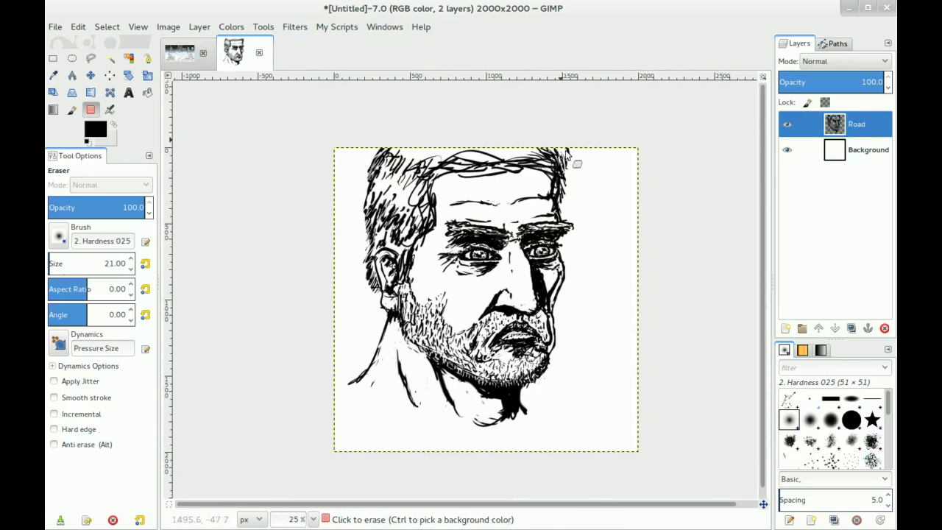
pyautogui.scroll(1, 508, 181)
pyautogui.moveTo(505, 181); pyautogui.dragTo(498, 194)
pyautogui.moveTo(483, 285)
pyautogui.mouseDown()
pyautogui.moveTo(489, 248)
pyautogui.moveTo(505, 261)
pyautogui.mouseUp()
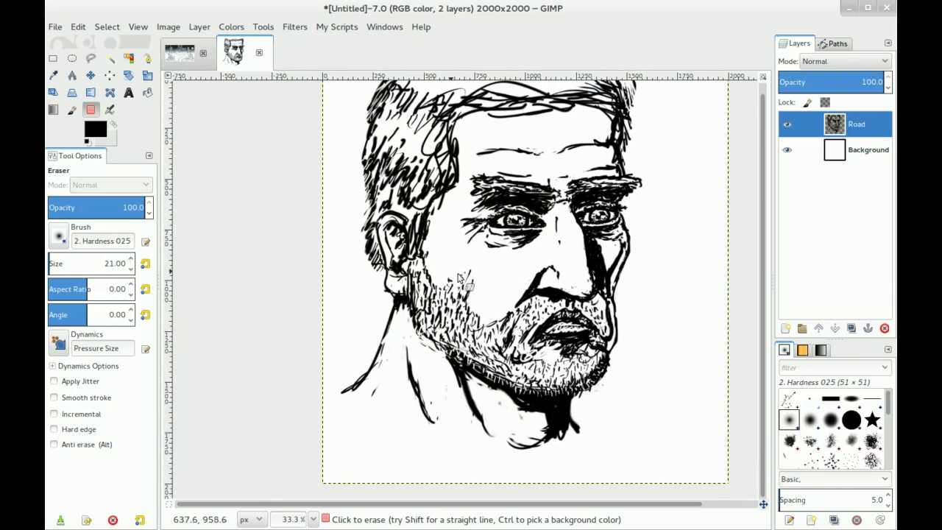
pyautogui.moveTo(452, 272); pyautogui.dragTo(446, 278)
pyautogui.moveTo(489, 253); pyautogui.dragTo(454, 259)
pyautogui.scroll(-1, 494, 260)
pyautogui.scroll(1, 466, 249)
pyautogui.scroll(-1, 436, 260)
pyautogui.scroll(1, 452, 265)
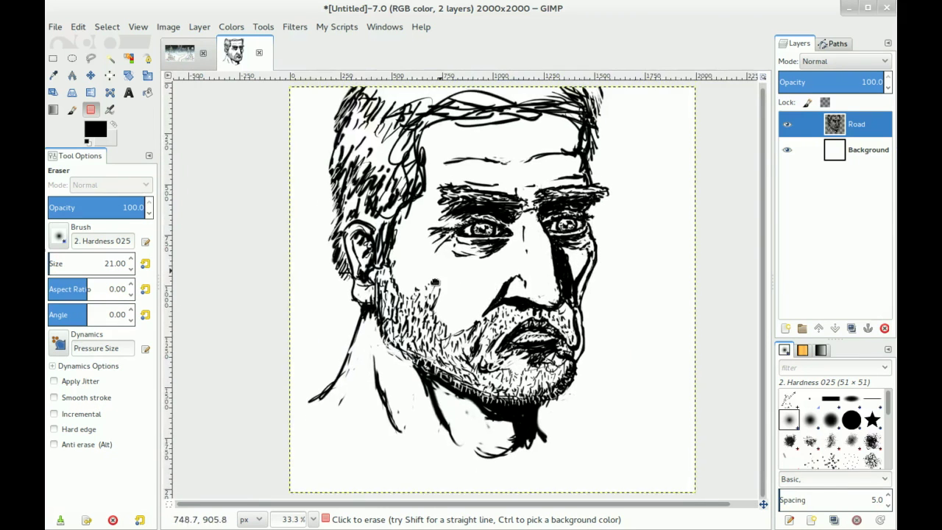
# - Mirror the drawing horizontally and touch up the far cheek's contour with the size 21 eraser and paintbrush
pyautogui.press('h')
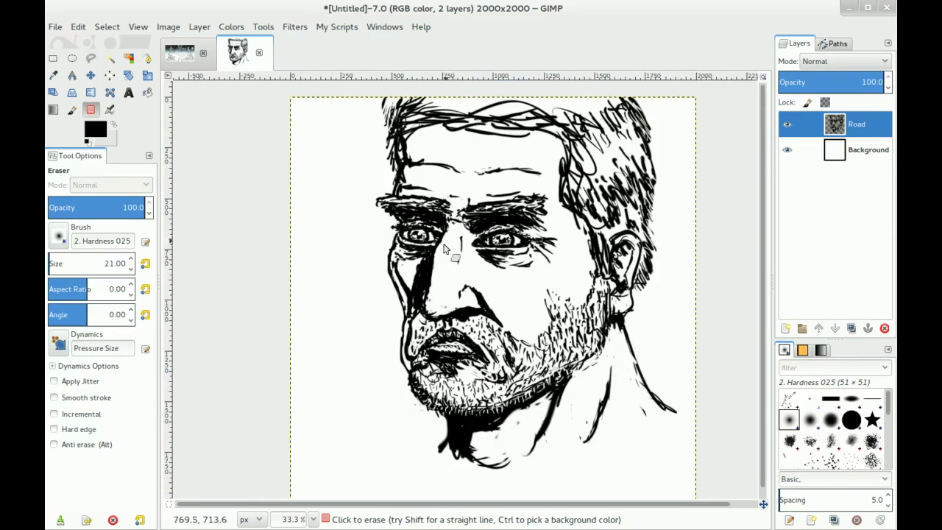
pyautogui.moveTo(454, 257); pyautogui.dragTo(492, 233)
pyautogui.moveTo(383, 278); pyautogui.dragTo(342, 265)
pyautogui.scroll(1, 394, 264)
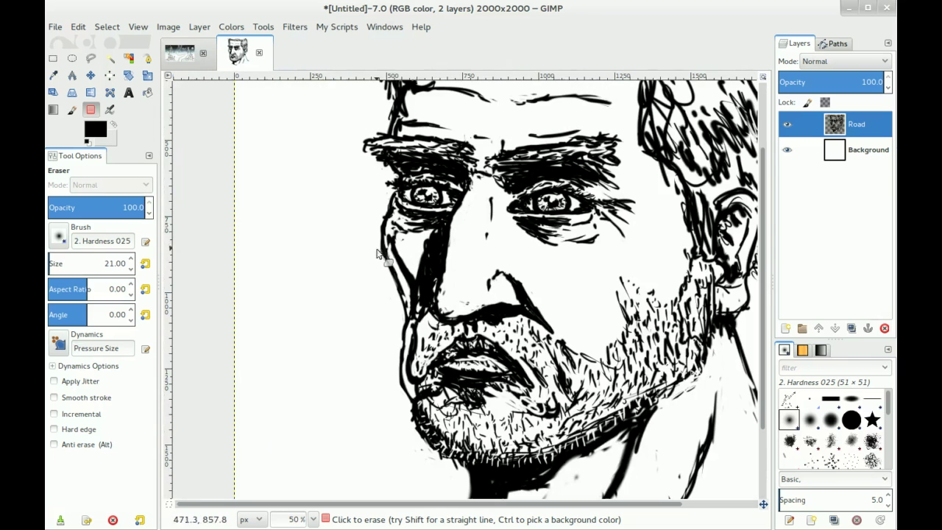
pyautogui.press('p')
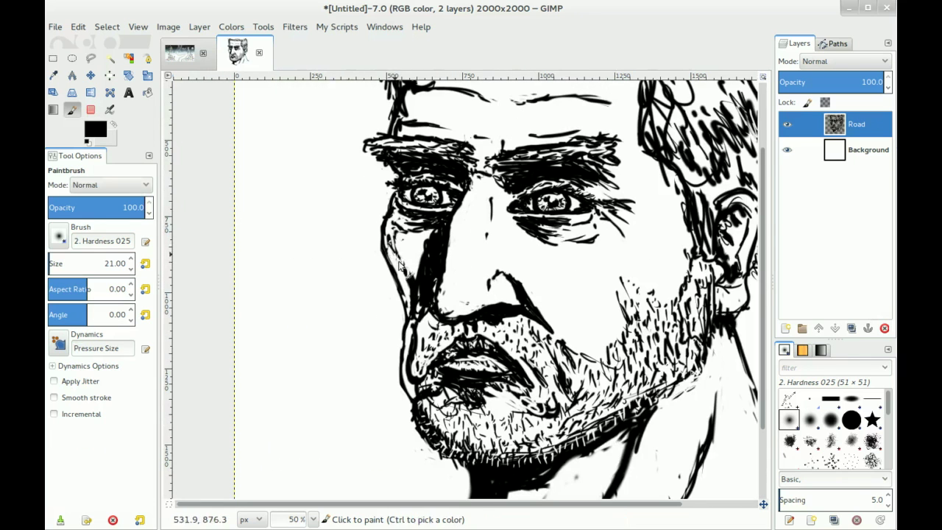
pyautogui.hotkey('shift', 'e')
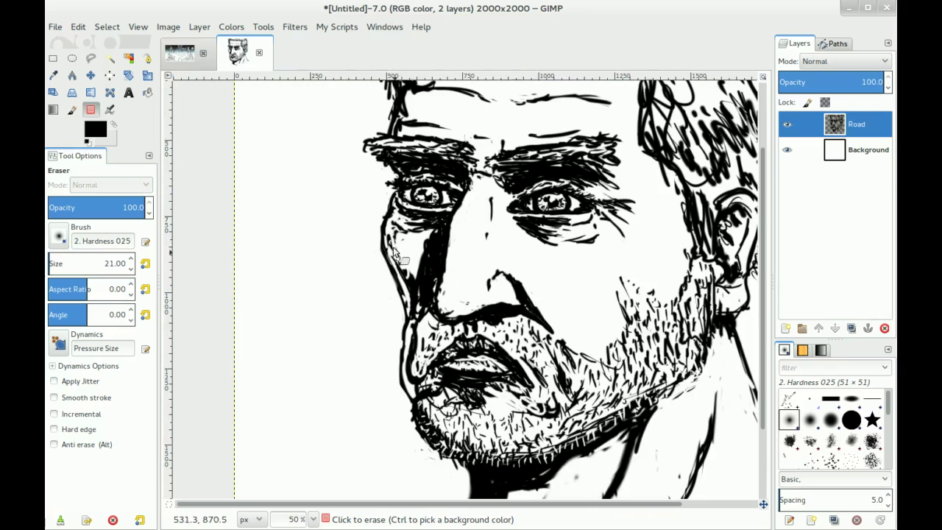
pyautogui.press('p')
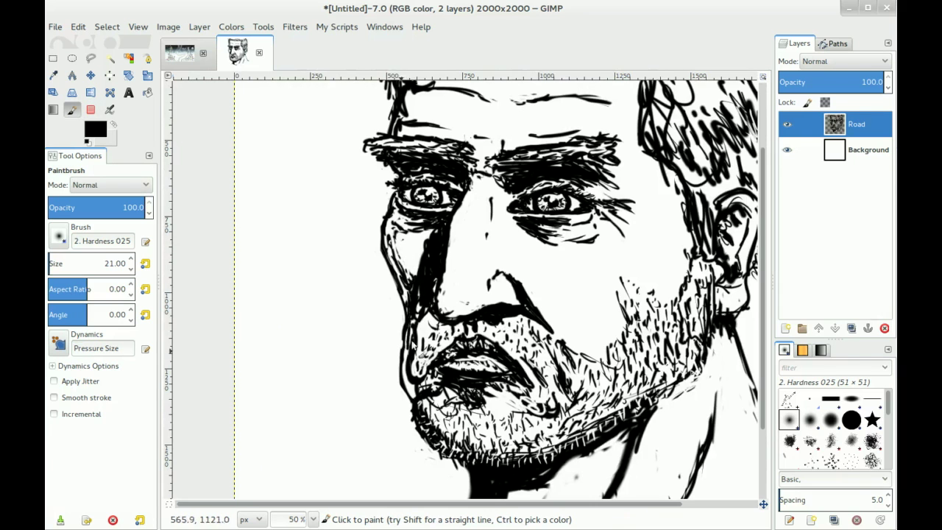
# - Mirror the drawing horizontally back to its original orientation and switch to the terminal window running the screen recording
pyautogui.press('-')
pyautogui.press('+')
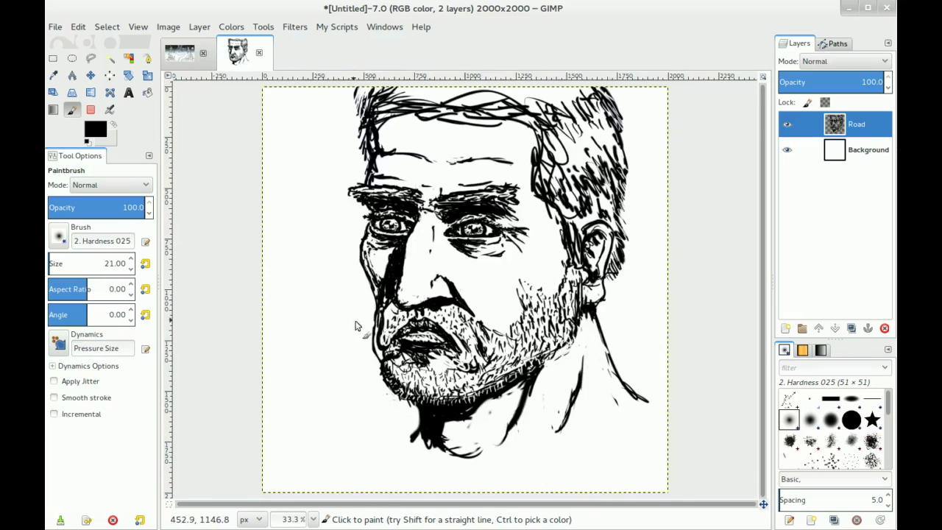
pyautogui.moveTo(355, 320); pyautogui.dragTo(387, 331)
pyautogui.press('-')
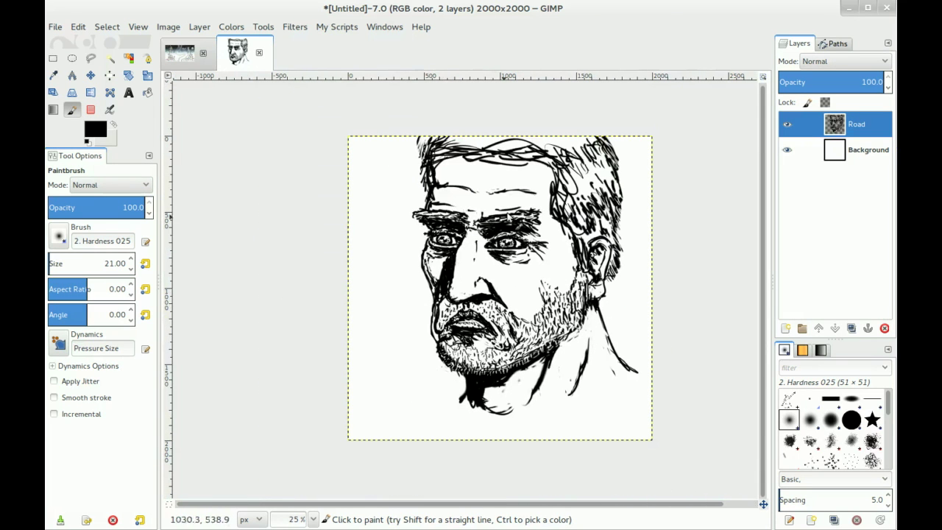
pyautogui.press('h')
pyautogui.moveTo(417, 276)
pyautogui.mouseDown()
pyautogui.moveTo(384, 327)
pyautogui.moveTo(412, 288)
pyautogui.mouseUp()
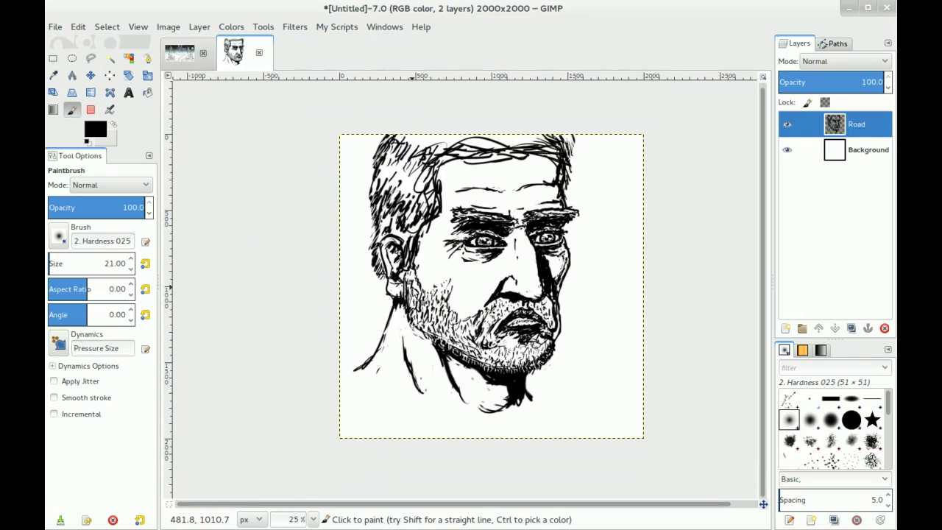
pyautogui.hotkey('alt', 'Tab')
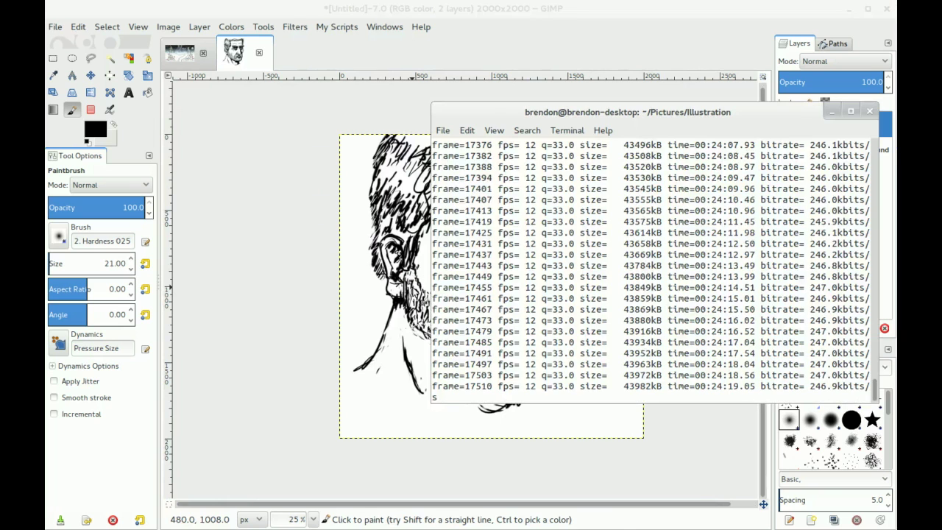